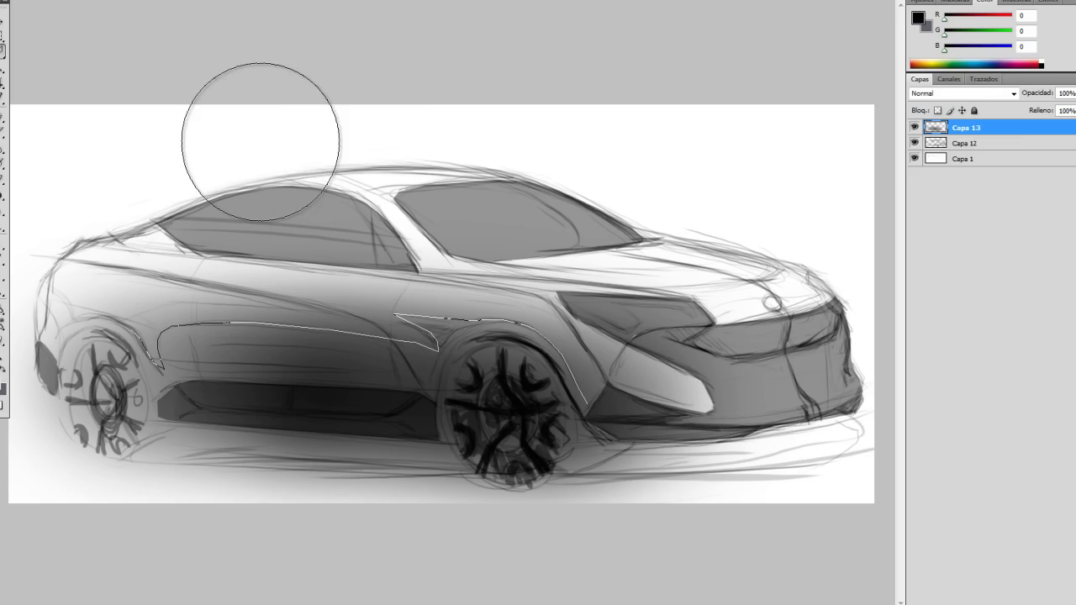
Select the car's side panel and flank crease on Capa 13 and clean edges with the Eraser.
key(Return)
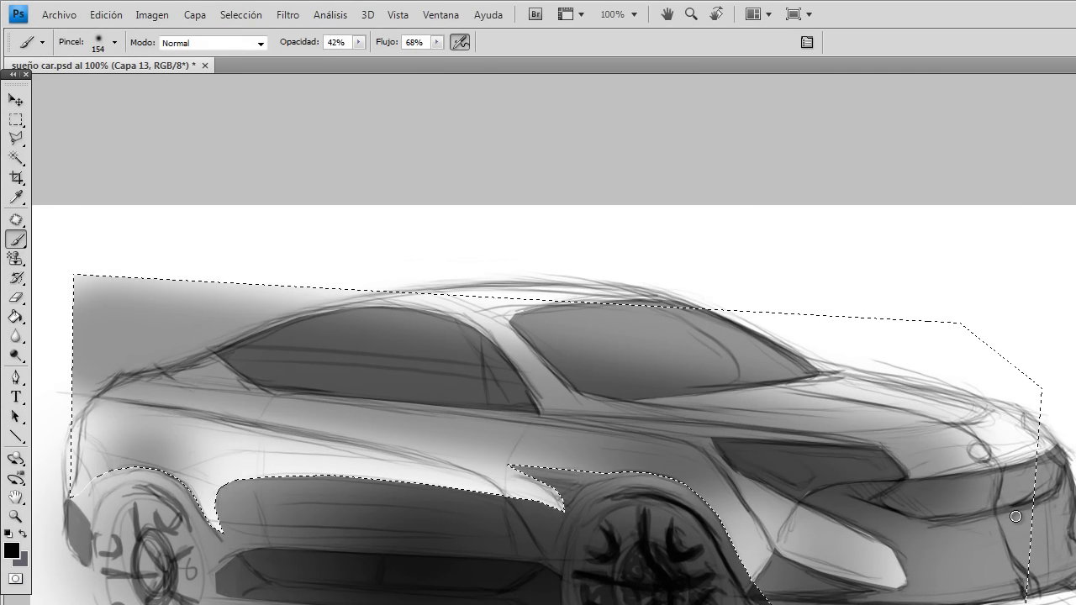
key(e)
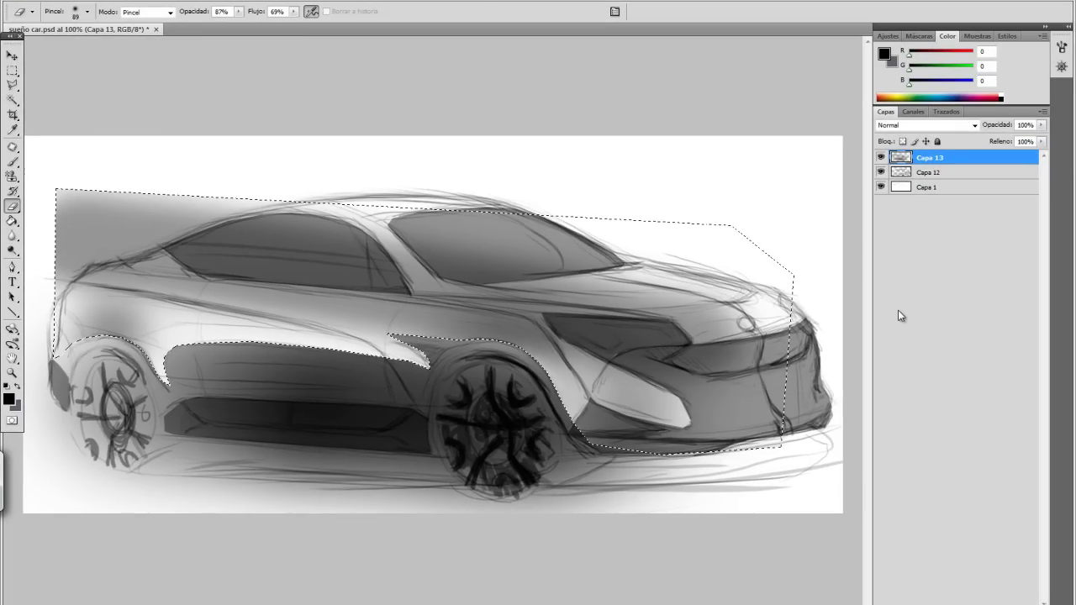
key(l)
key(ctrl+d)
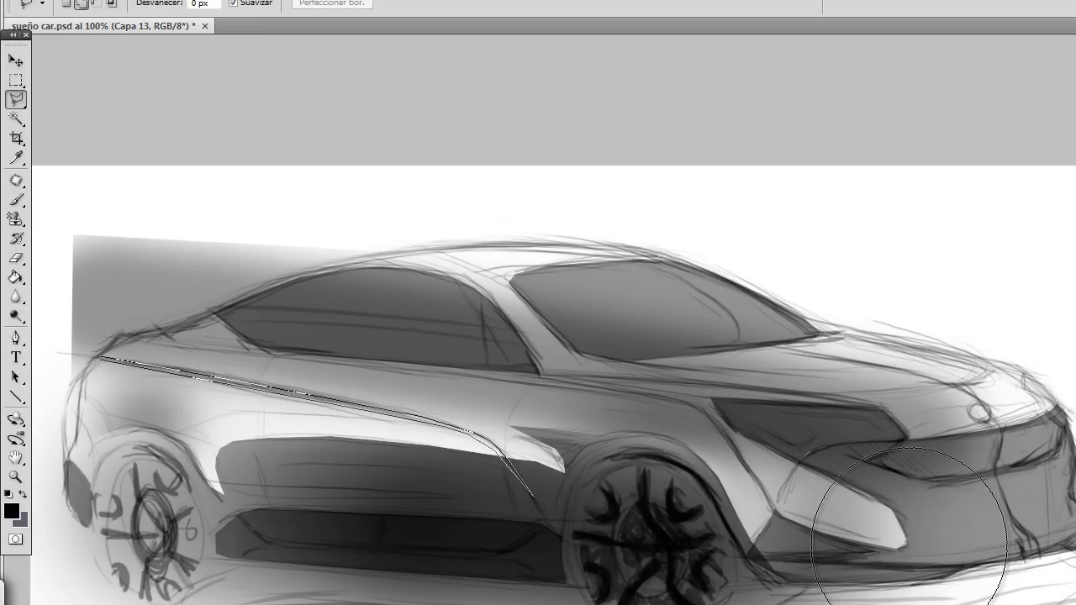
key(b)
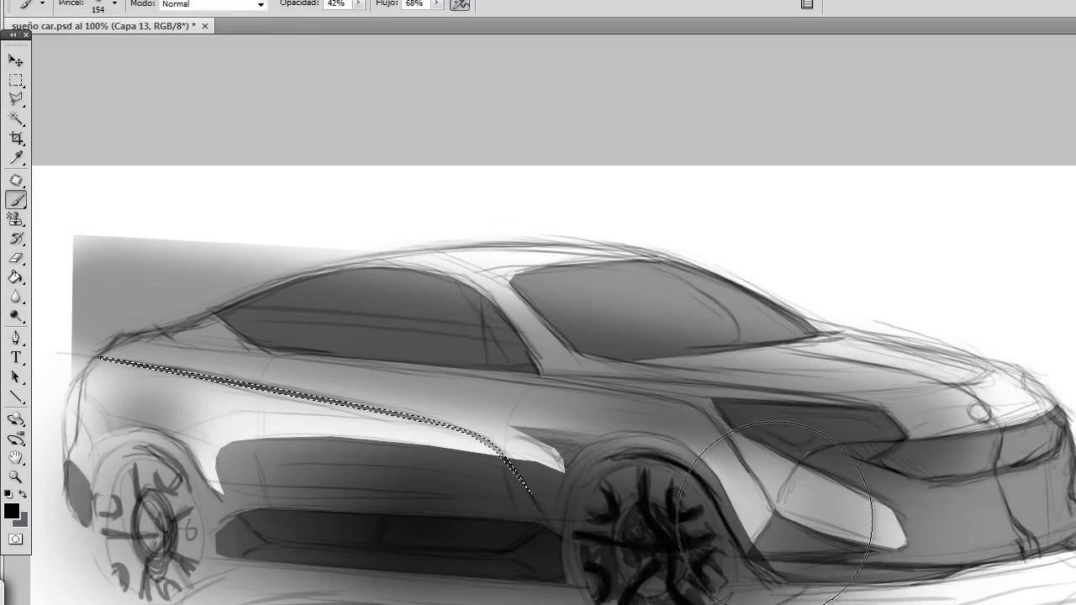
key(ctrl+d)
Sample a grey from the sketch and soften edges with the Eraser at 45% opacity.
key(i)
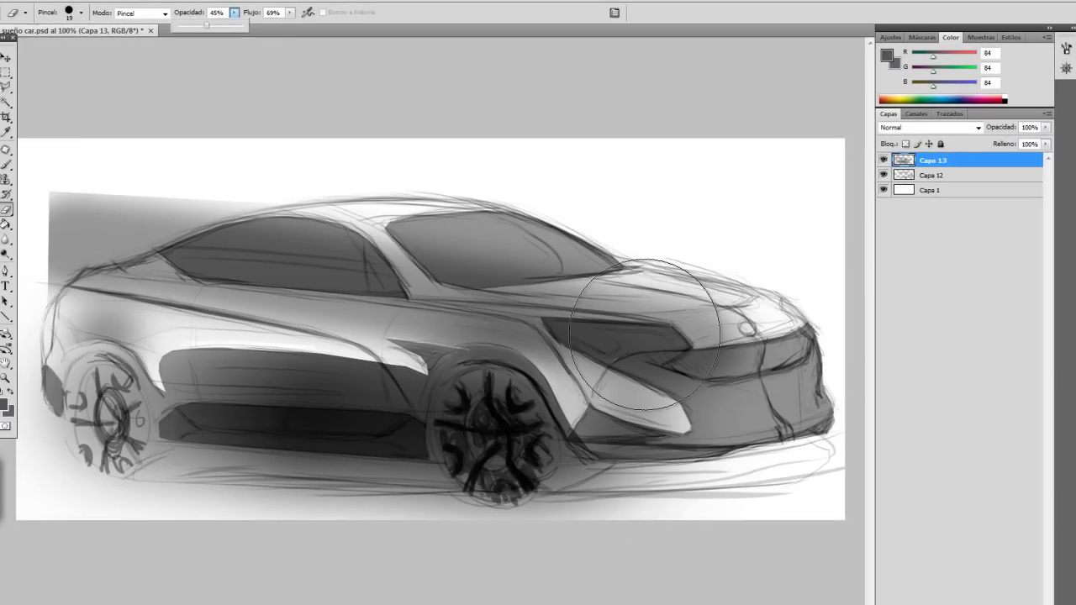
key(4)
key(5)
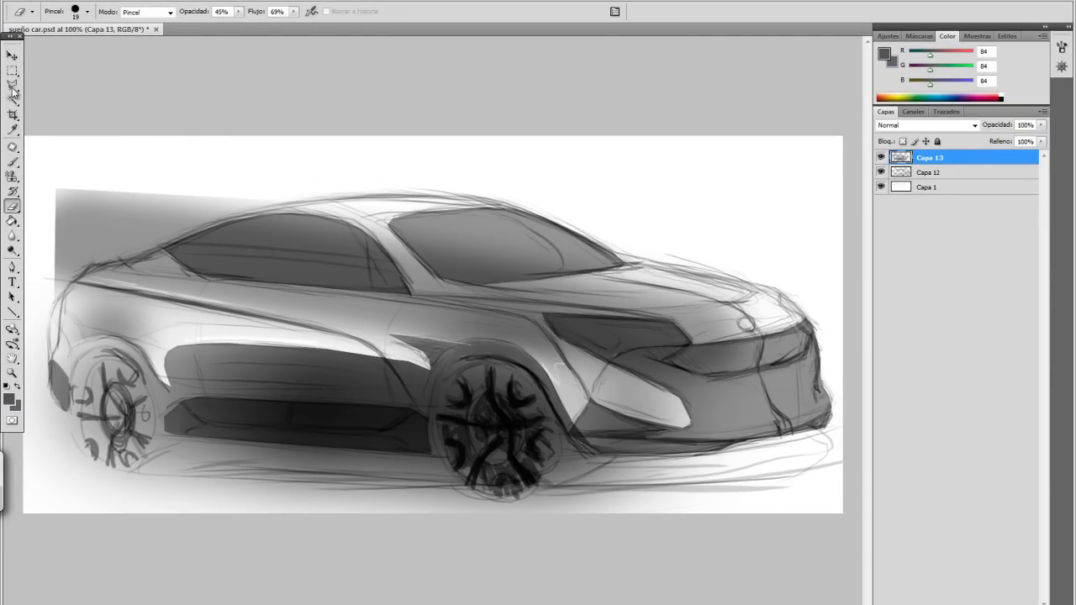
key(b)
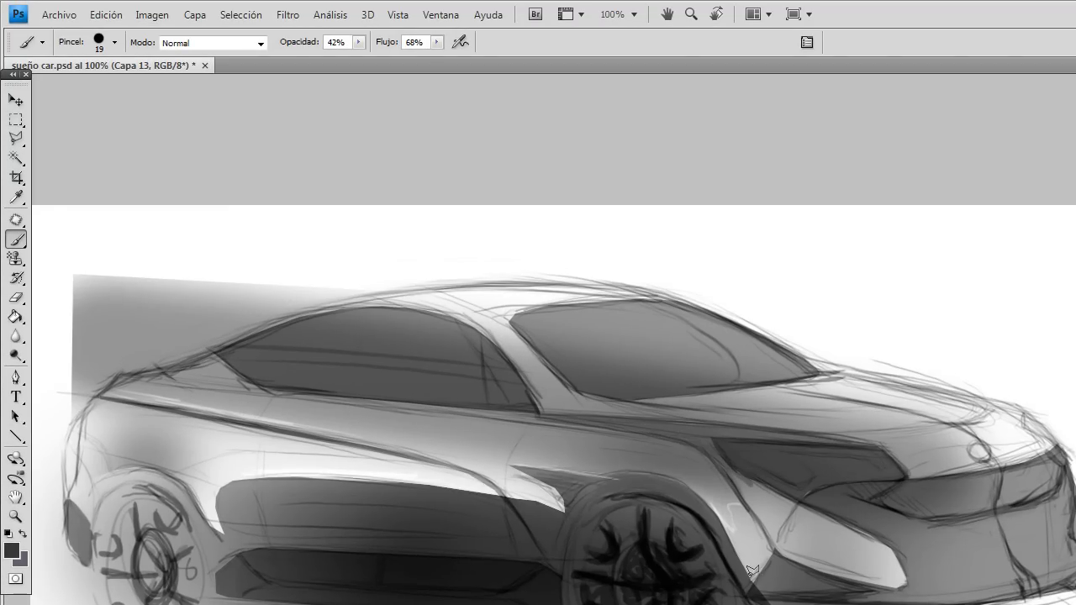
Paint a large soft black haze behind the car roof.
click(114, 42)
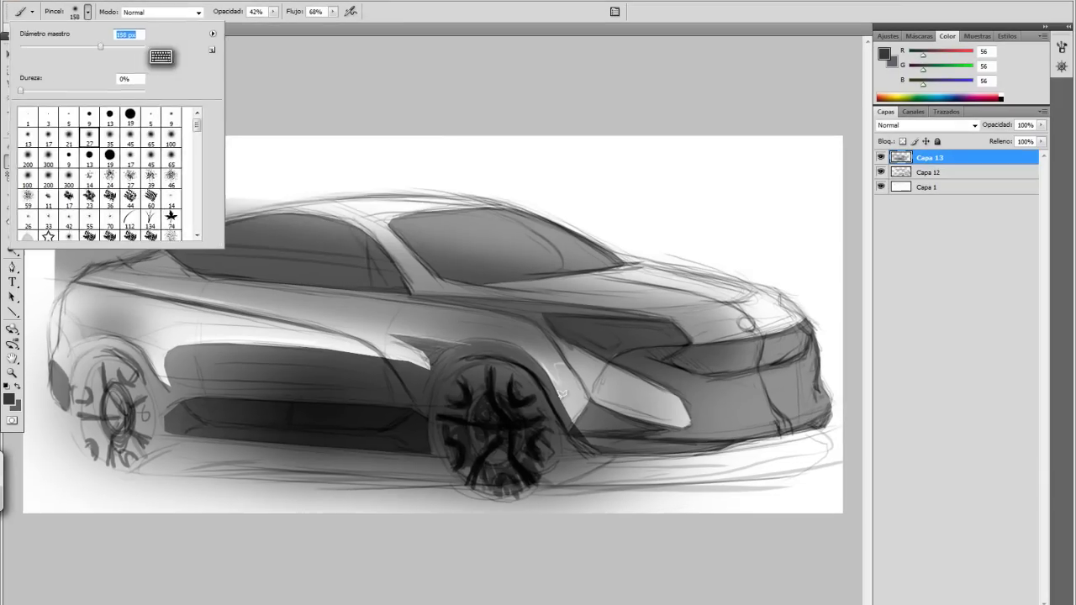
key(Return)
drag(227, 206, 395, 215)
Brighten the lower sill strip with white at 12% opacity inside a lasso selection.
key(l)
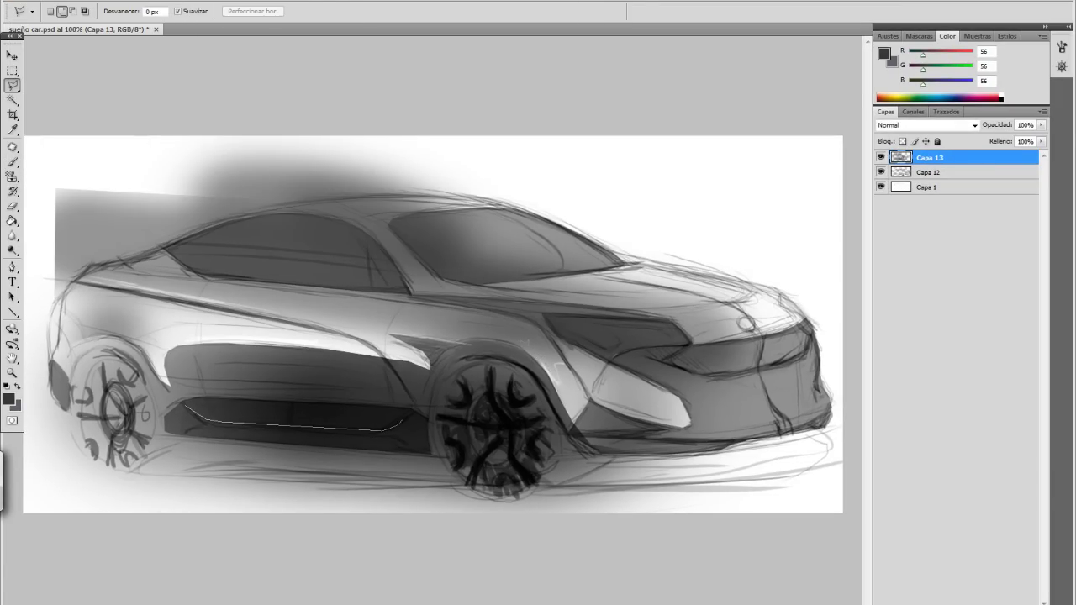
key(Return)
key(b)
click(9, 399)
click(958, 286)
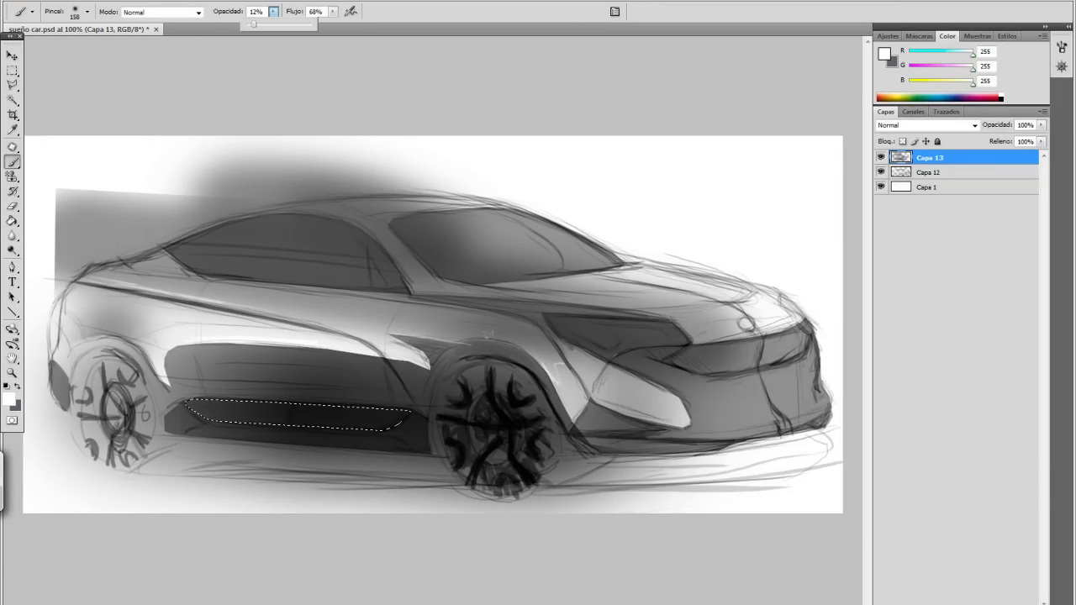
key(ctrl+d)
Outline the car's front end with the Polygonal Lasso on Capa 12.
key(m)
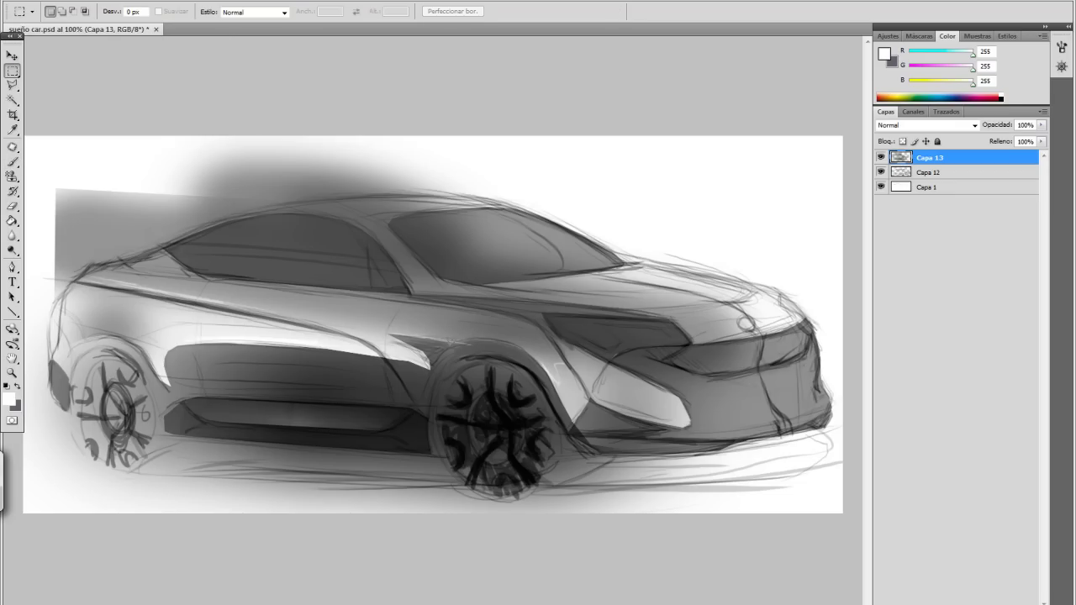
key(l)
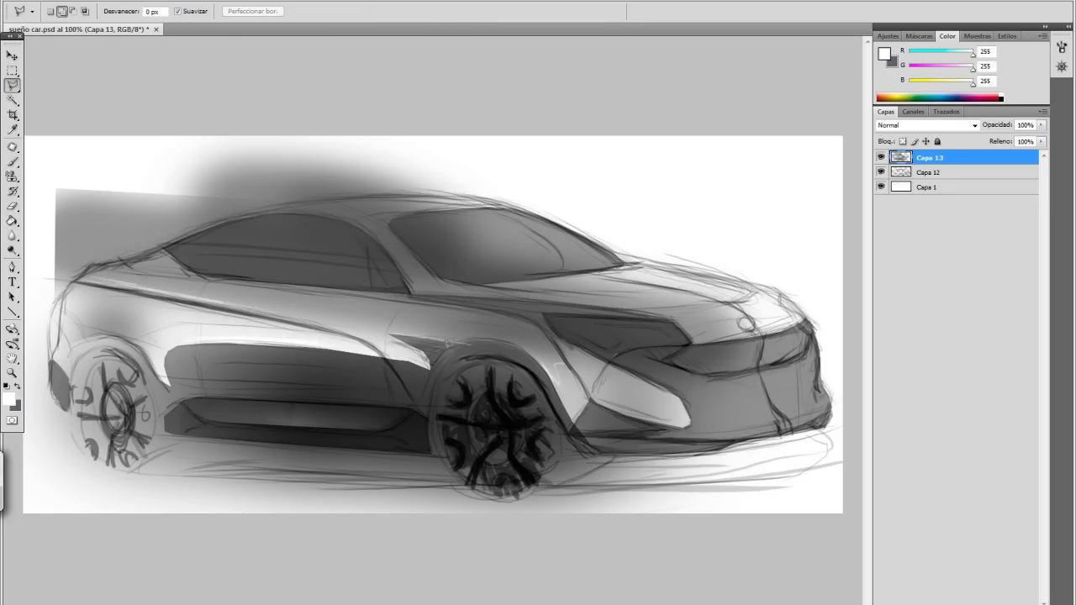
key(alt+bracketleft)
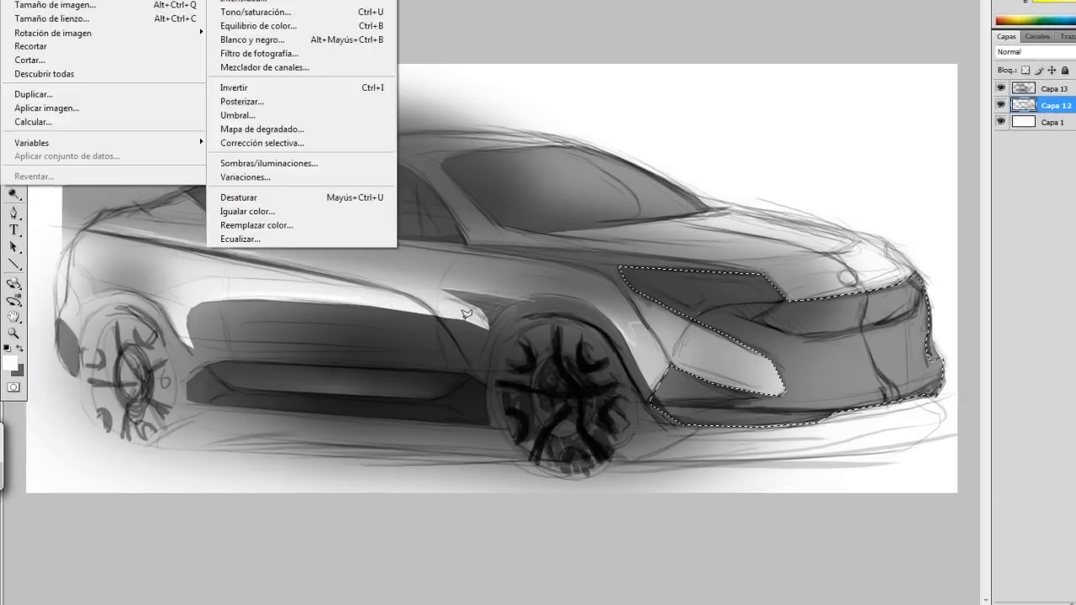
Lower the front end's Lightness via Hue/Saturation, then paint black at 43% with a 201 px brush.
click(263, 9)
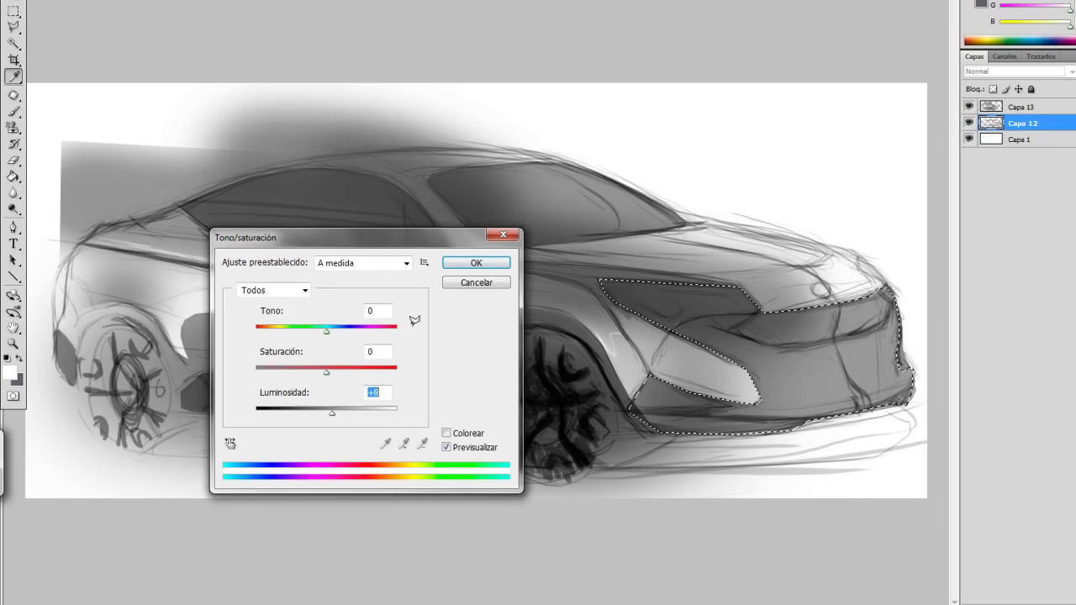
key(Return)
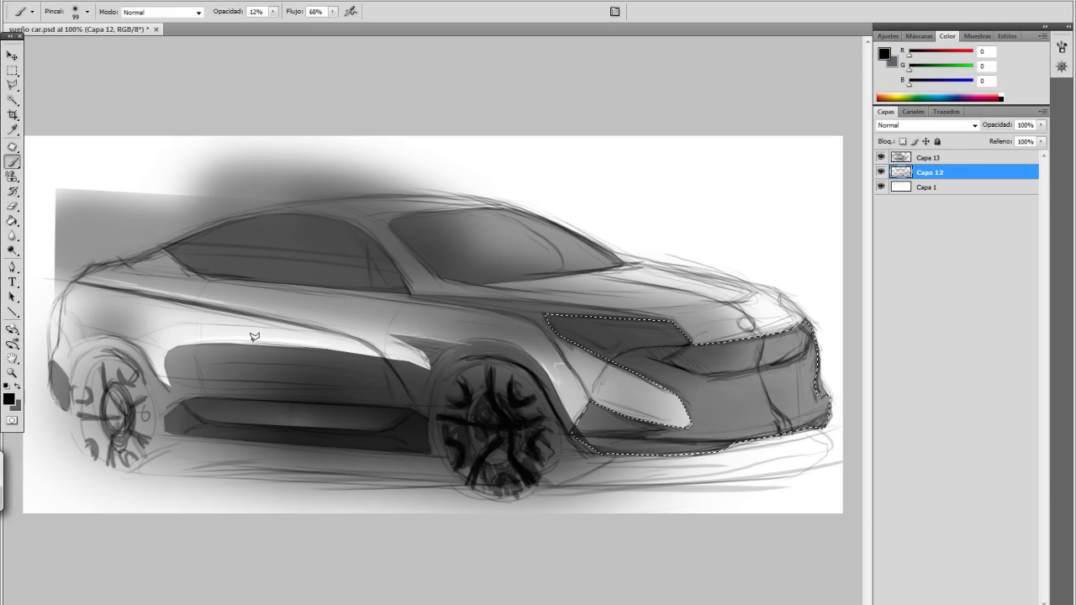
key(x)
click(87, 12)
click(273, 12)
key(ctrl+d)
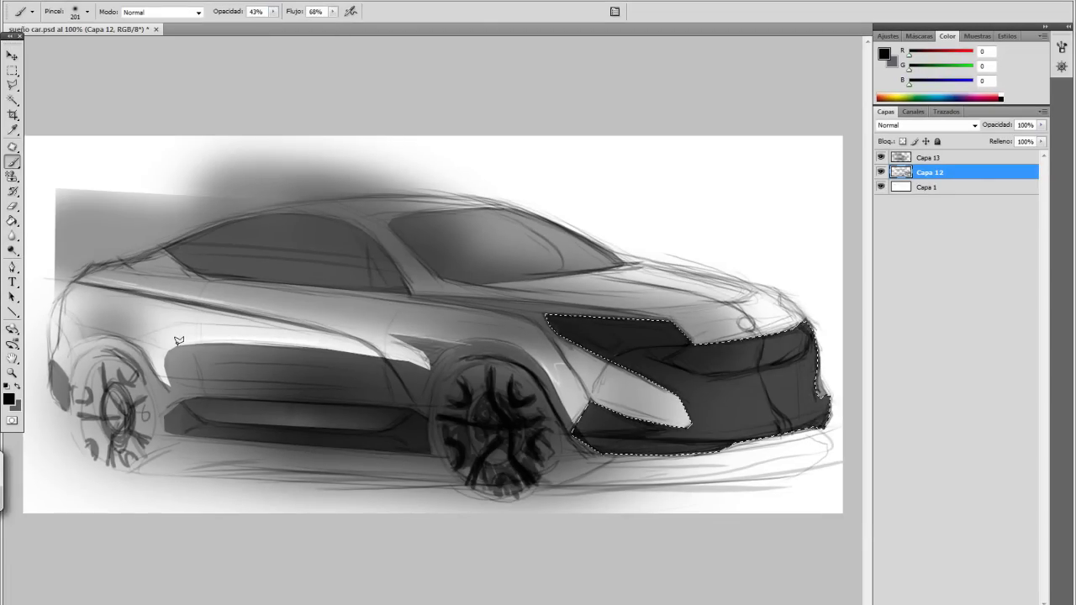
key(m)
key(l)
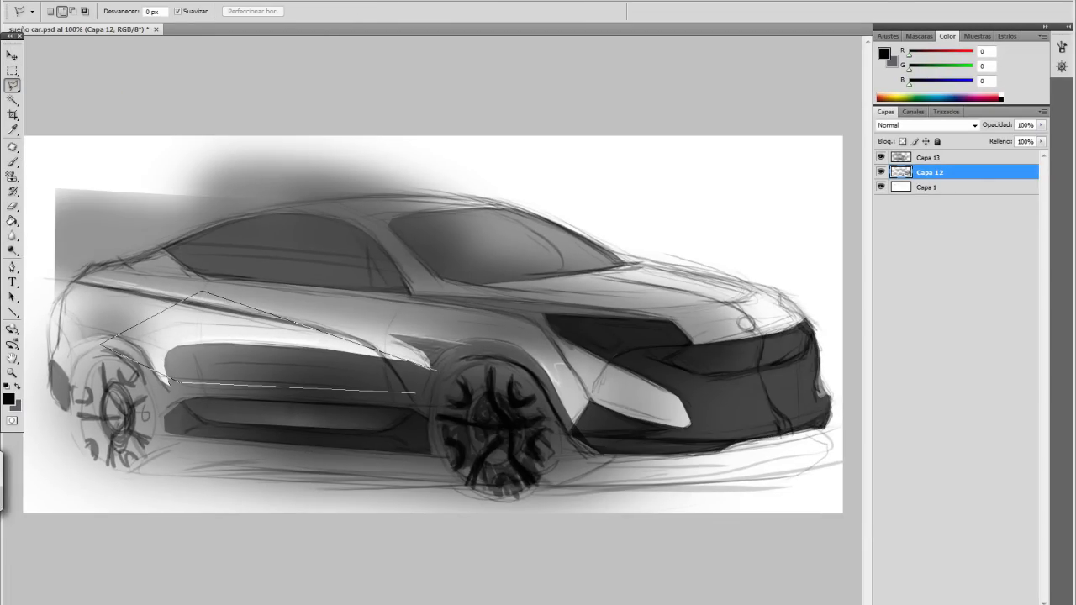
Paint a light grey highlight inside a strip along the car's upper side on Capa 13.
double_click(174, 382)
key(b)
key(x)
key(alt+bracketright)
right_click(147, 349)
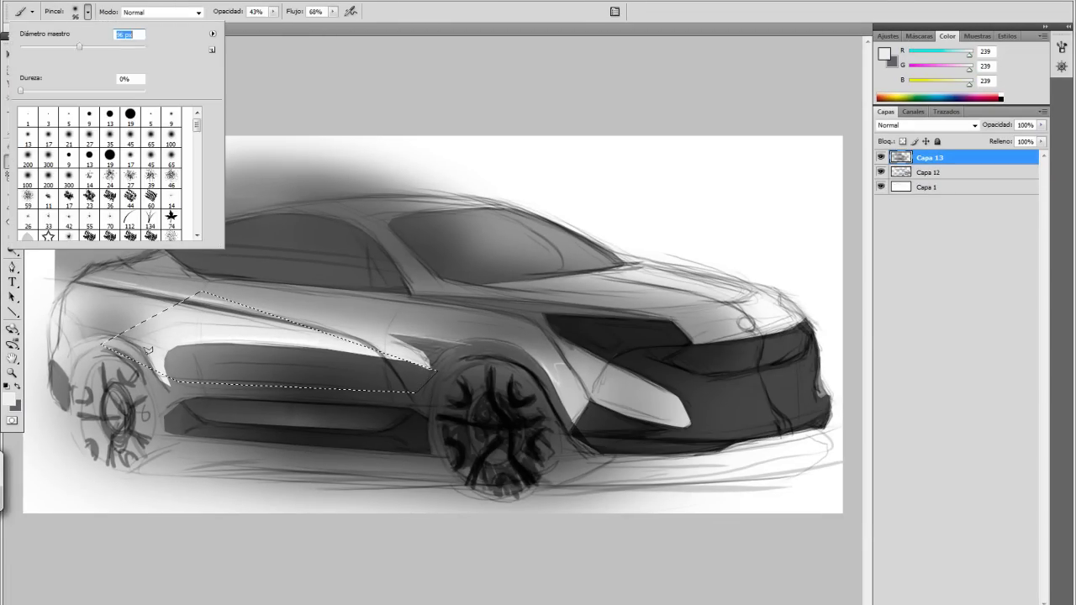
drag(369, 383, 202, 380)
key(ctrl+d)
key(m)
key(l)
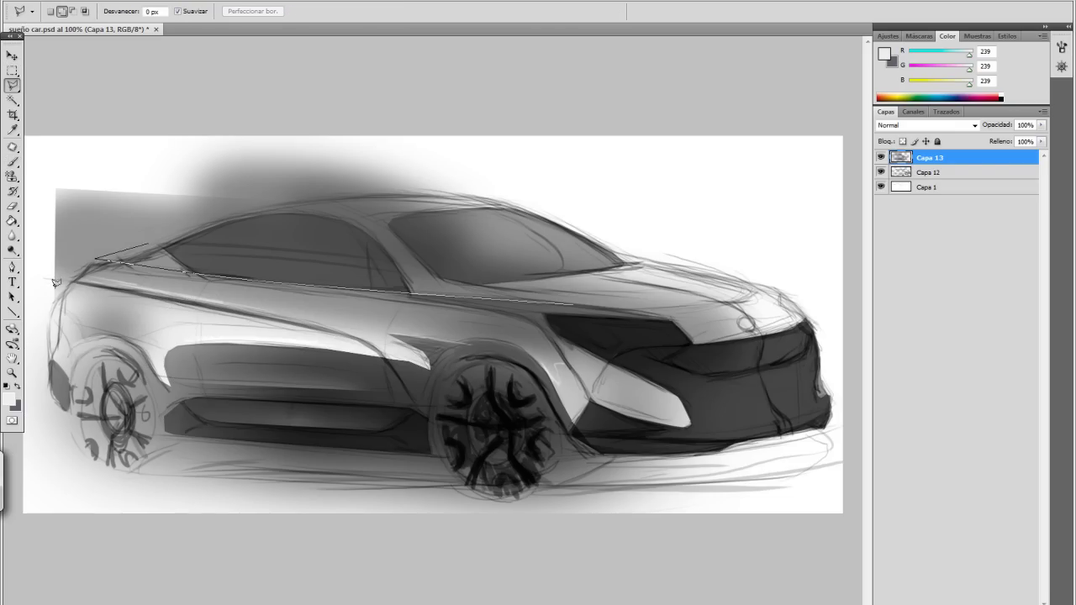
Select a strip along the beltline and paint it with an adjusted brush size.
double_click(622, 305)
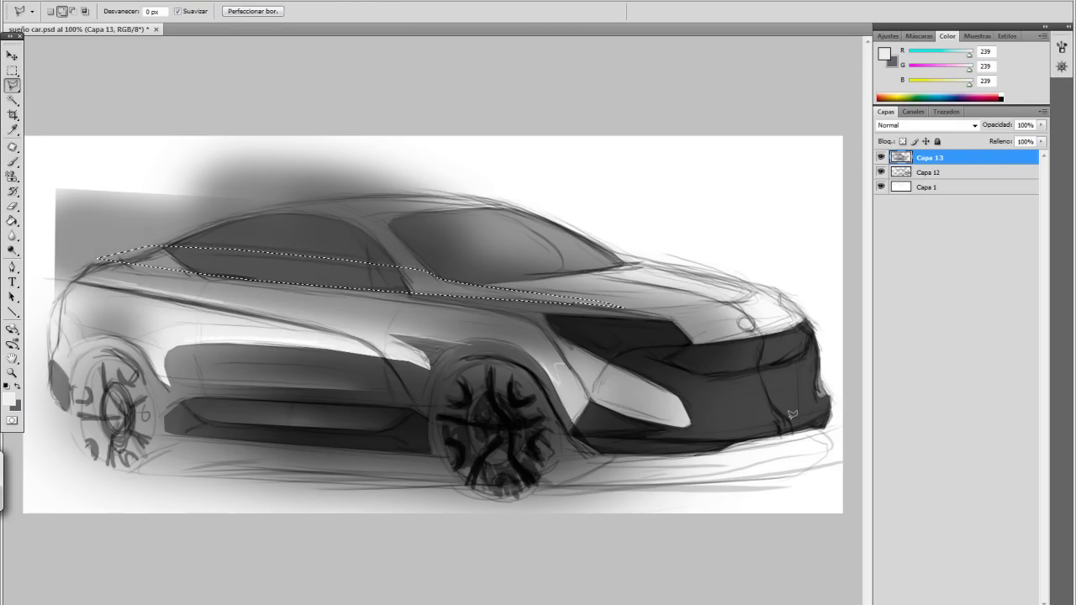
key(b)
click(37, 11)
key(Escape)
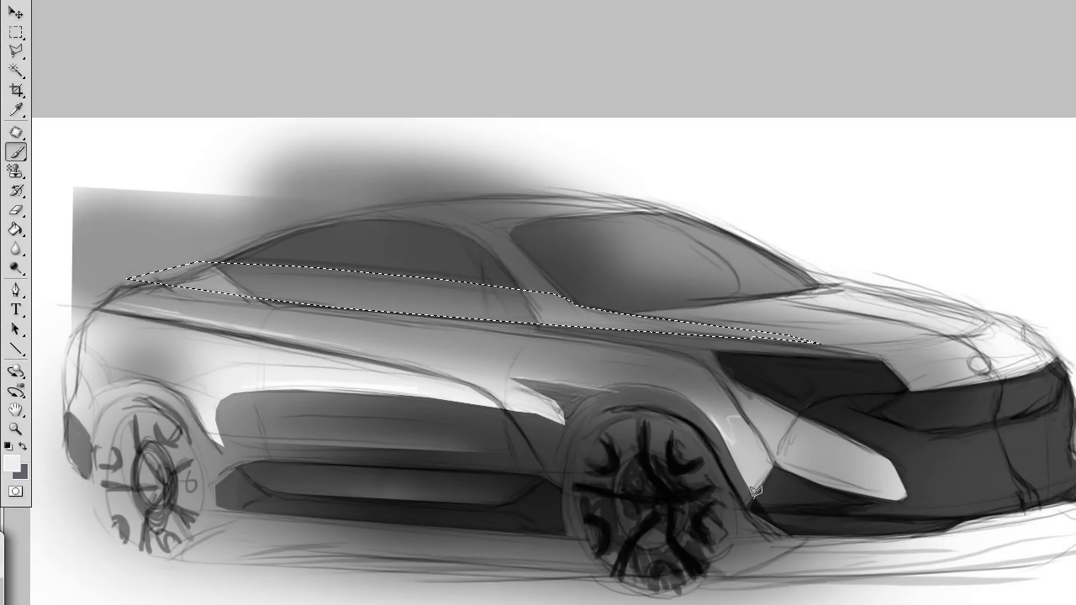
key(ctrl+d)
key(m)
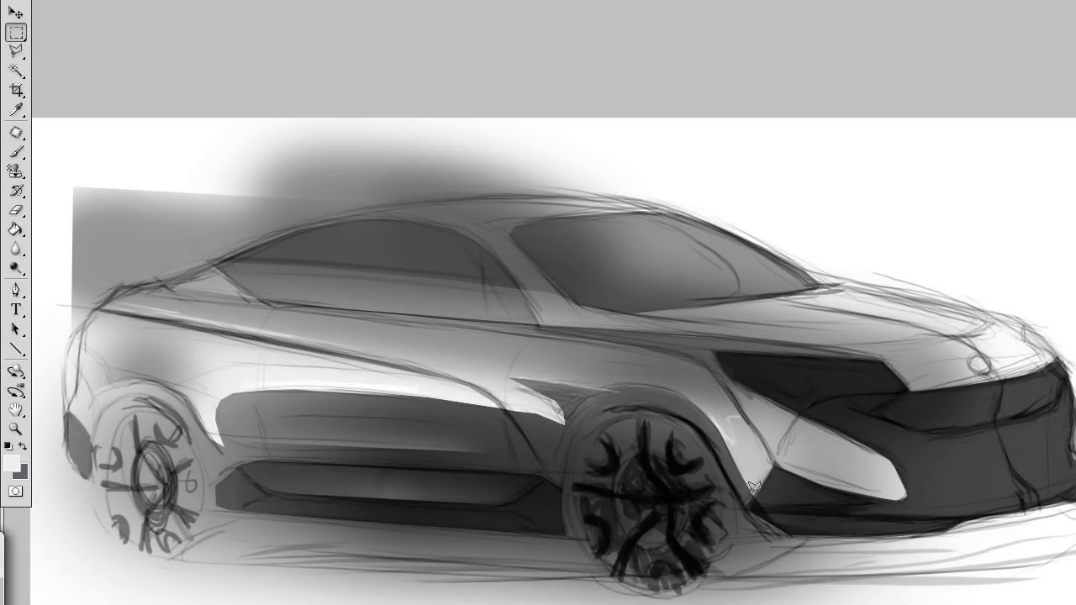
Darken the rear side window and windshield with soft black shading.
key(Return)
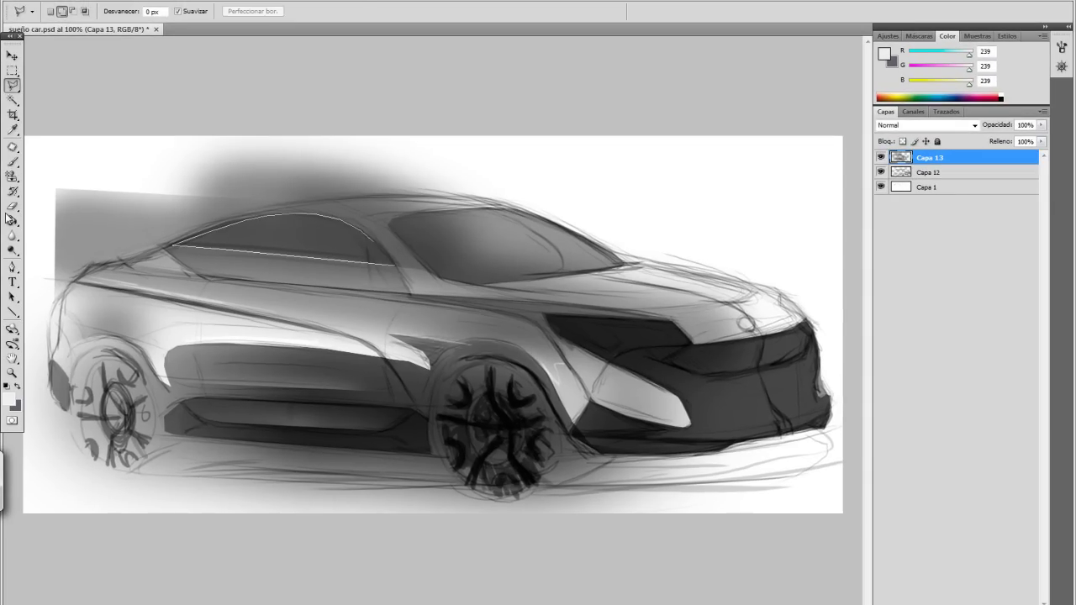
key(b)
key(d)
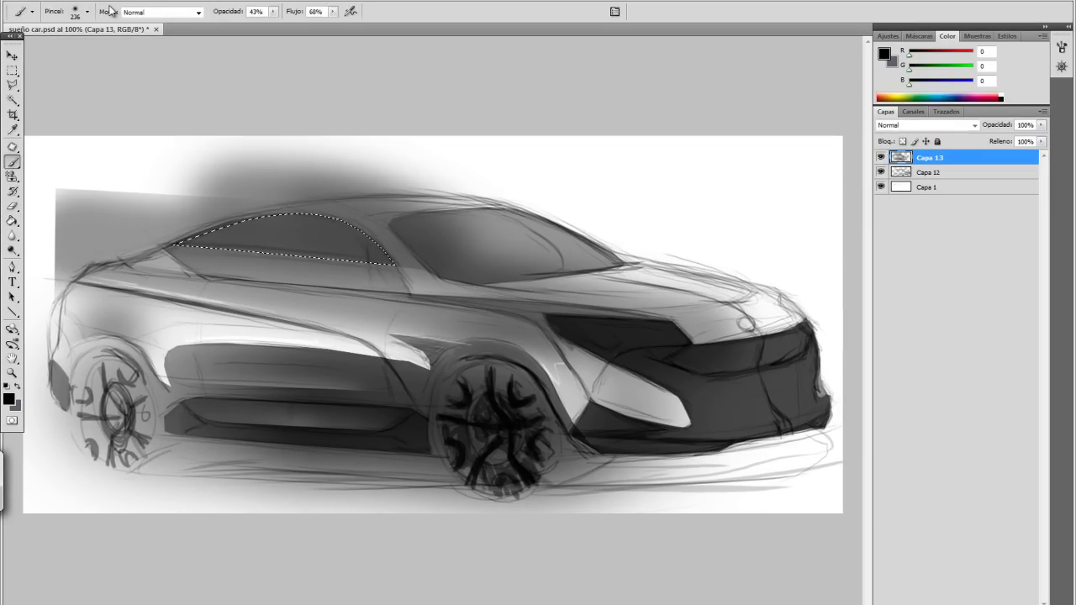
key(ctrl+d)
key(l)
key(b)
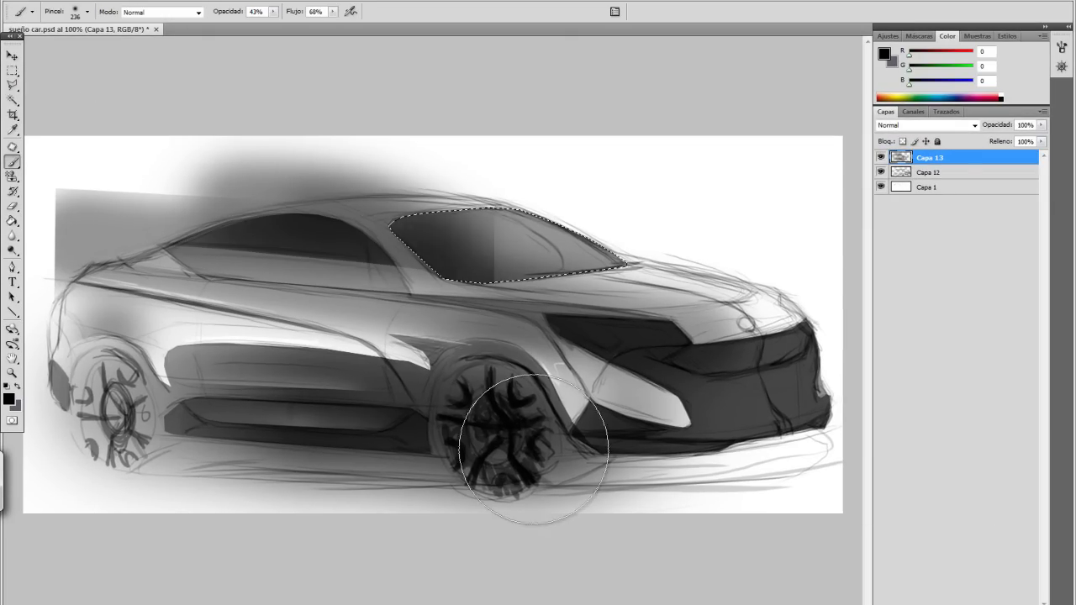
mouse_move(533, 450)
mouse_down()
mouse_move(493, 428)
mouse_move(492, 408)
mouse_up()
Rework the shading at the windshield's lower right with the Eraser.
right_click(269, 384)
key(Escape)
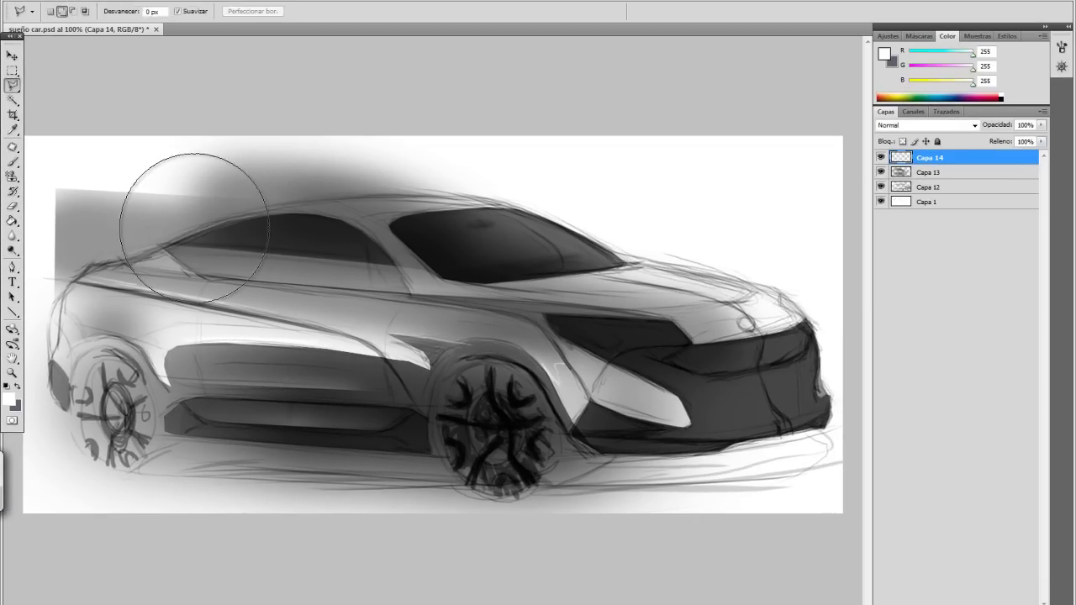
key(e)
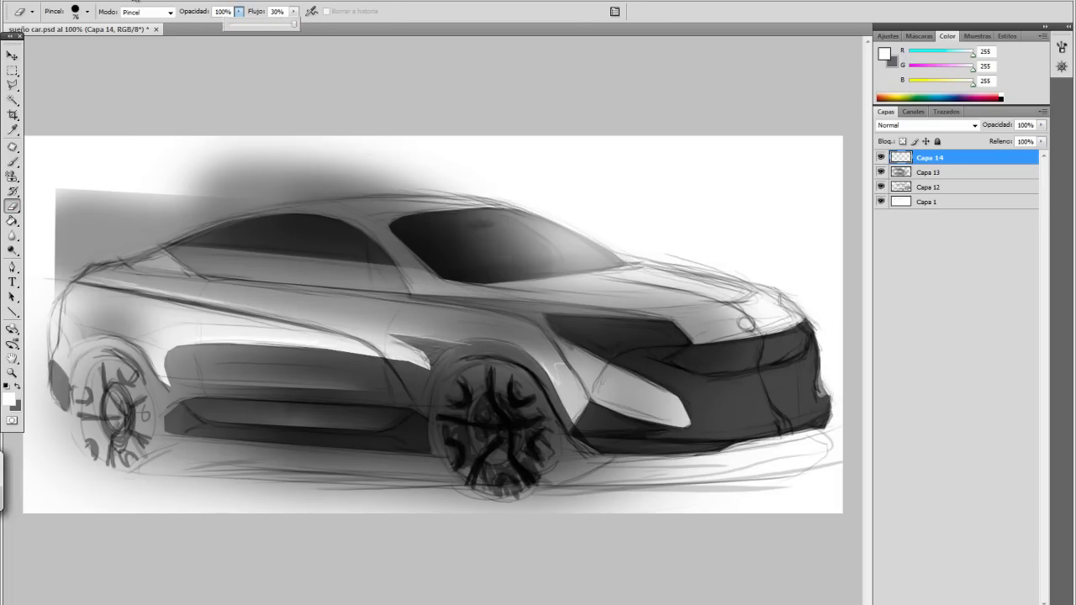
drag(492, 239, 526, 269)
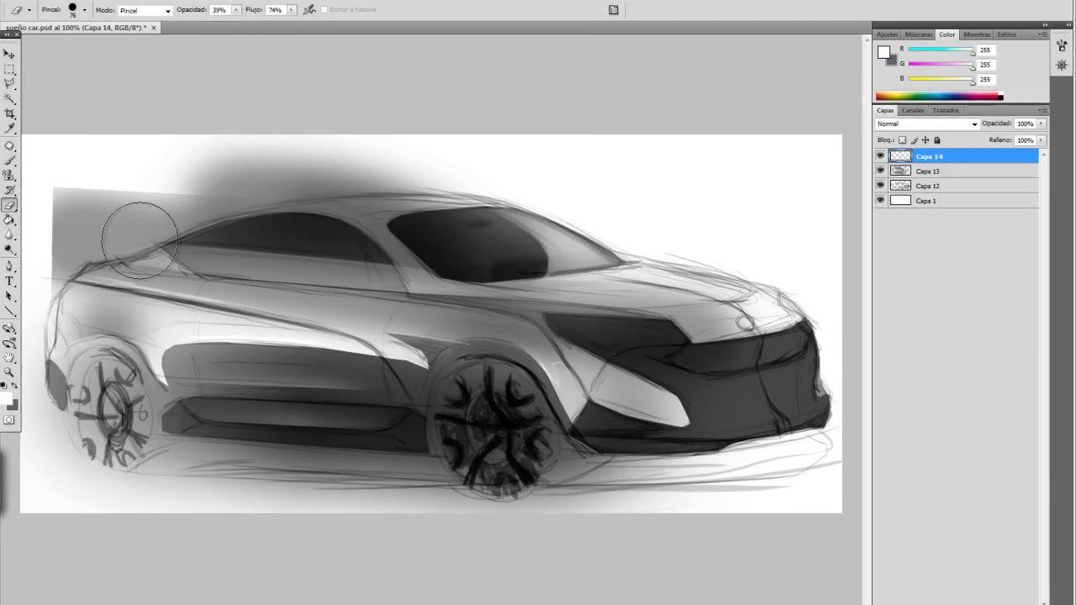
Fade out the front wheel with the Eraser at 18% opacity.
key(1)
key(8)
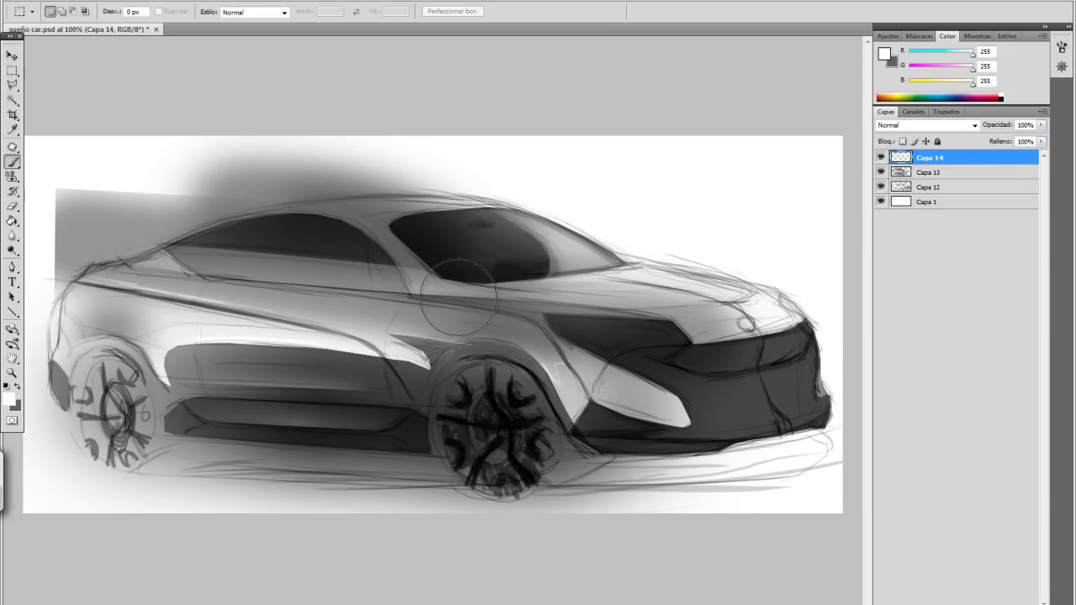
drag(470, 395, 529, 454)
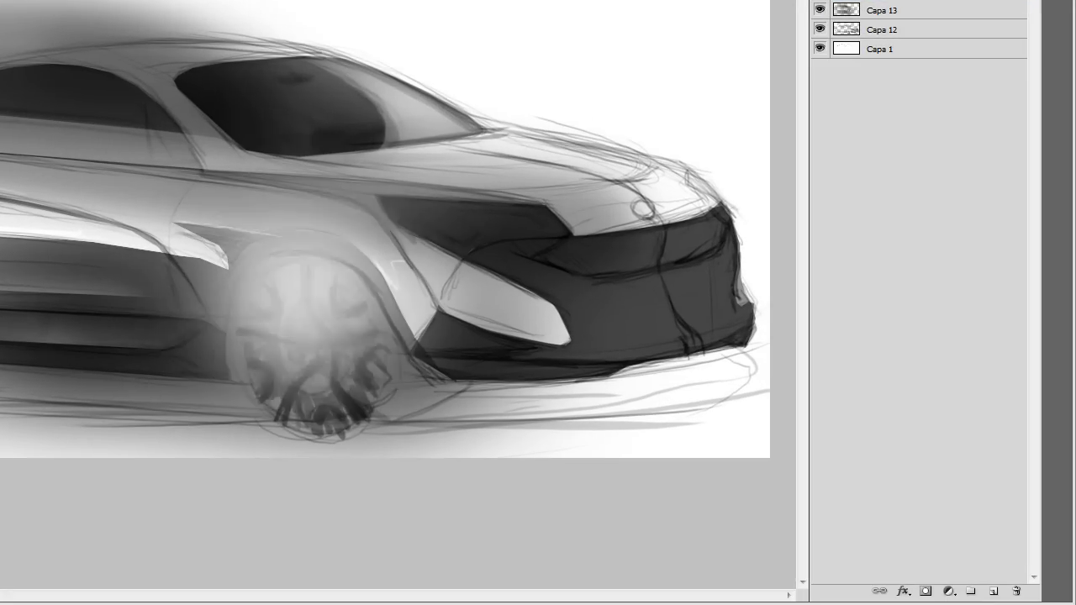
click(290, 304)
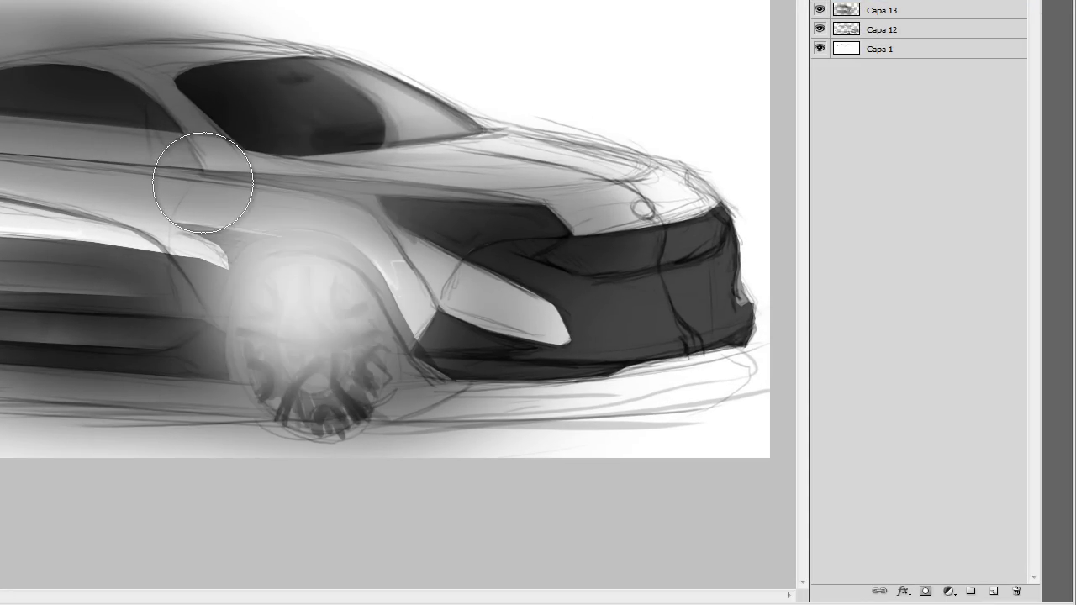
Add dark strokes around the front wheel arch and rim, then merge Capa 14 into Capa 13.
mouse_move(256, 273)
mouse_down()
mouse_move(378, 303)
mouse_move(391, 370)
mouse_up()
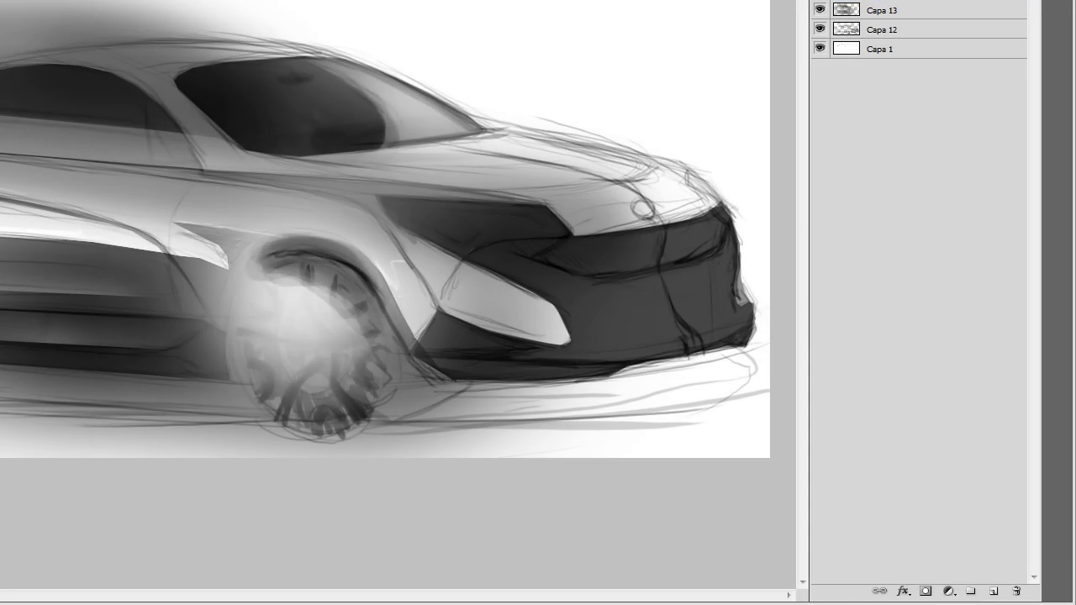
drag(252, 277, 370, 395)
click(993, 591)
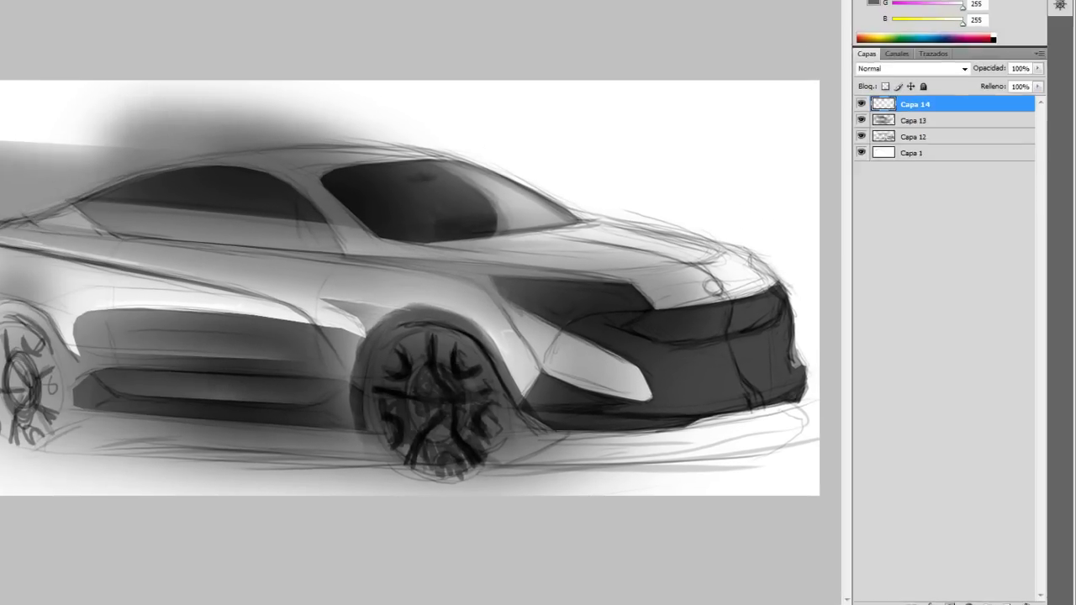
click(80, 11)
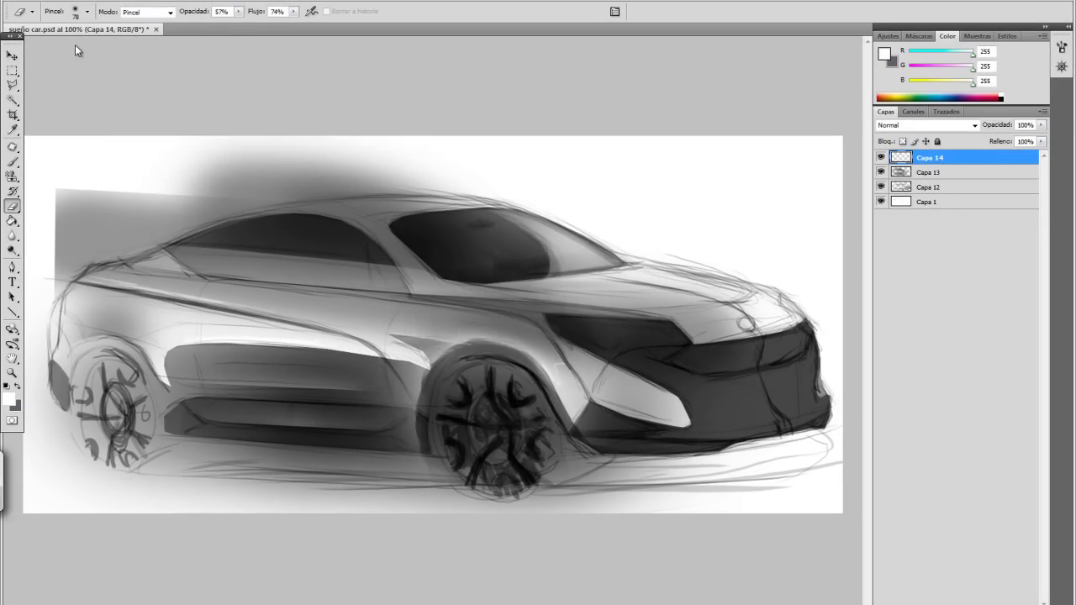
key(ctrl+e)
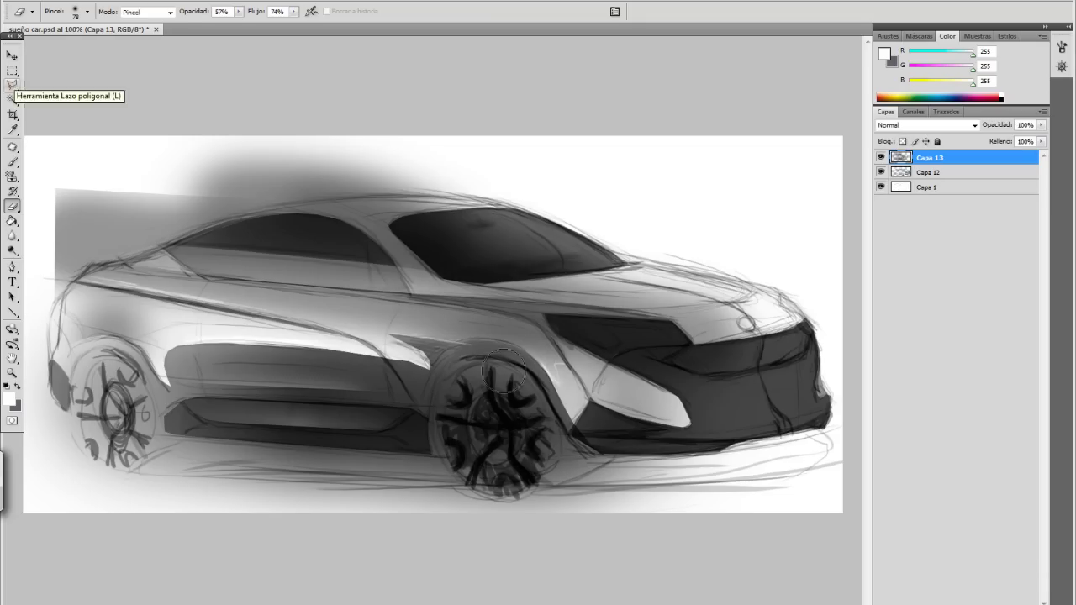
Paint inside a Polygonal Lasso selection on the front bumper.
click(11, 84)
key(b)
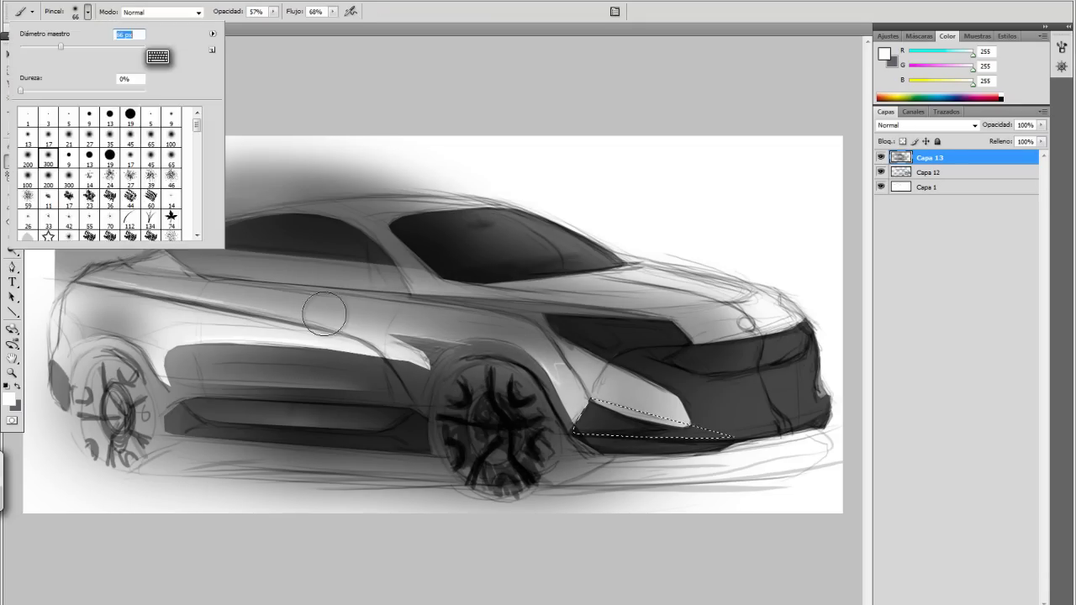
key(ctrl+d)
key(m)
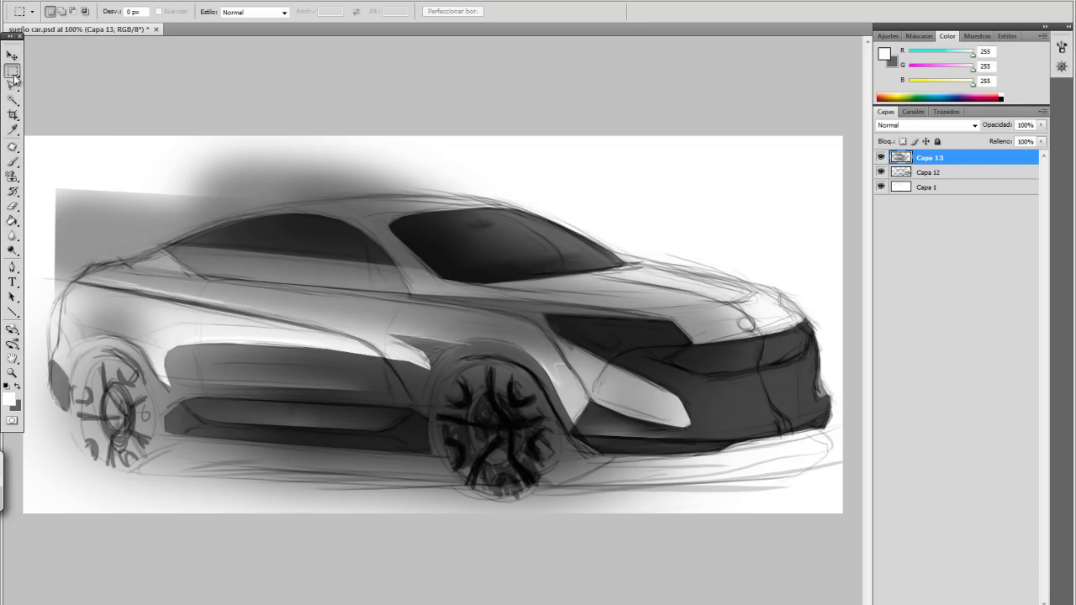
Paint the fender patch above the front wheel in mid grey.
key(l)
click(355, 330)
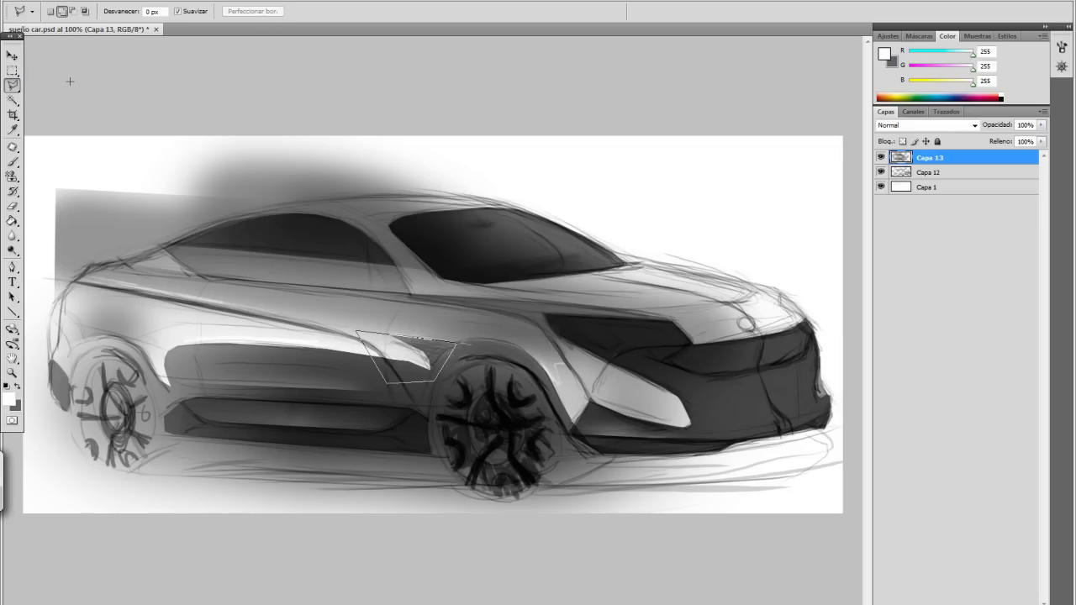
key(b)
key(x)
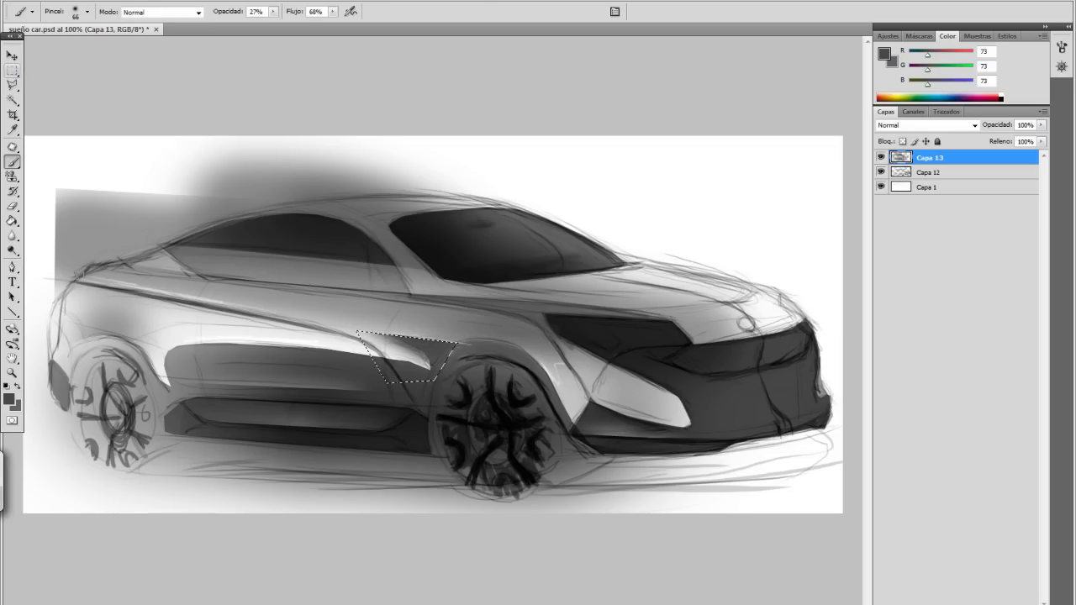
key(ctrl+d)
key(m)
Shade the hood inside lasso selections, adding white highlights.
key(l)
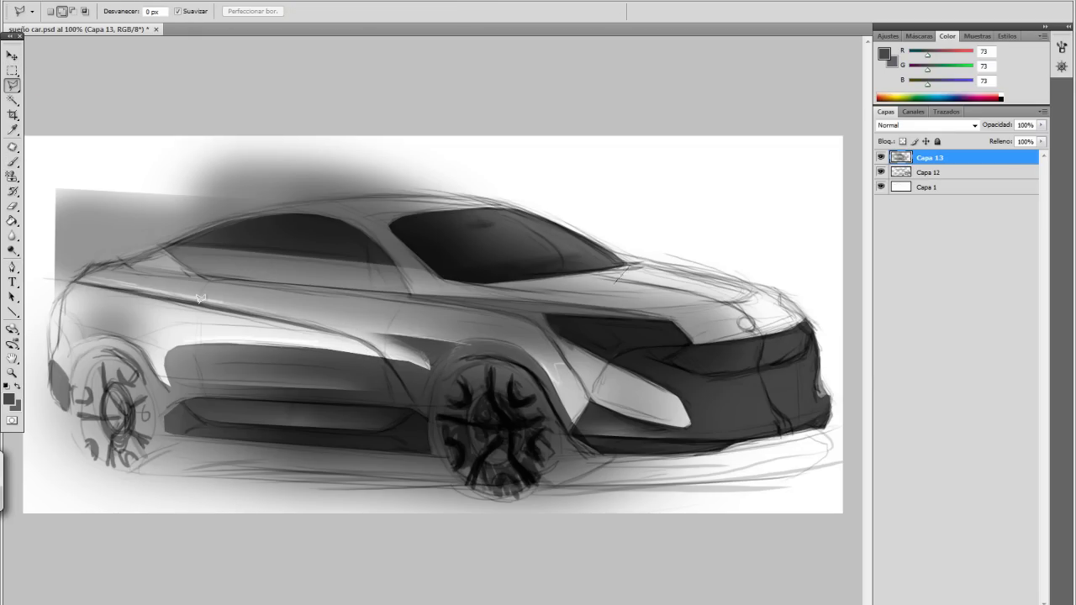
key(b)
key(ctrl+d)
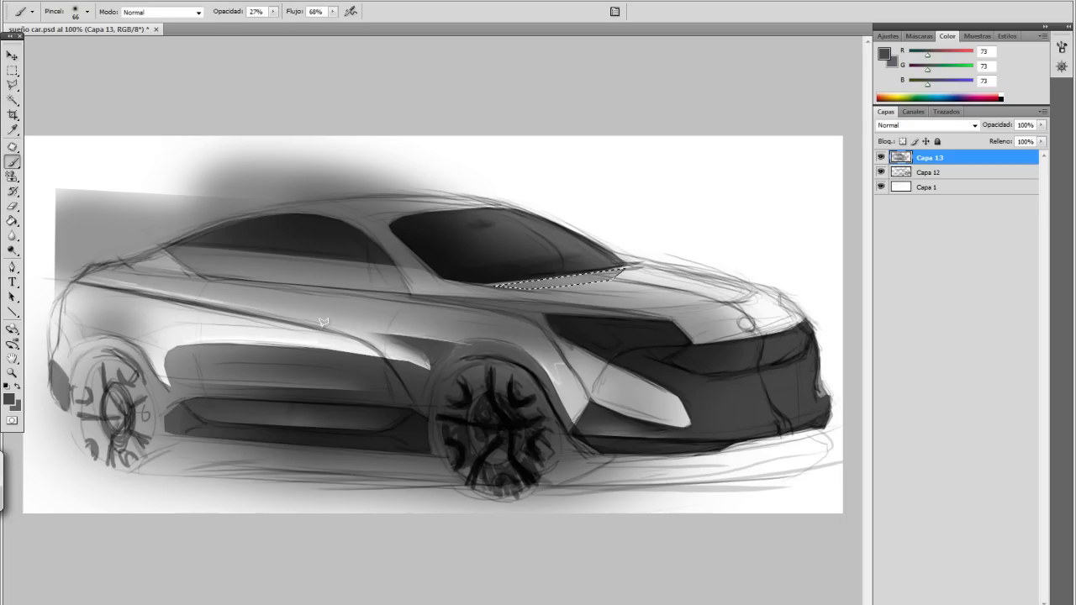
key(m)
key(l)
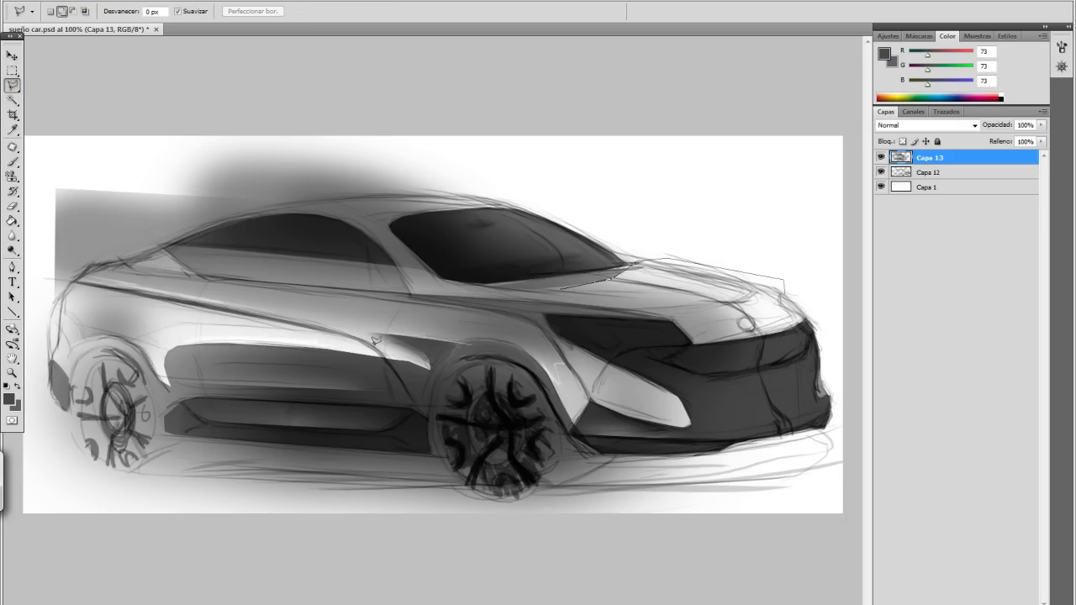
key(Return)
key(b)
key(x)
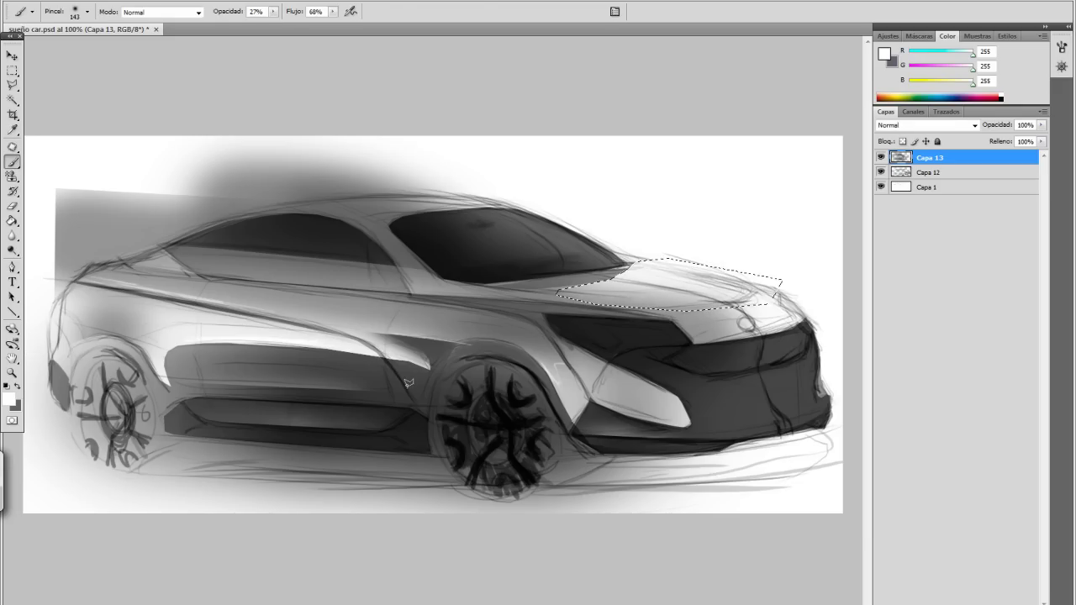
key(ctrl+d)
key(m)
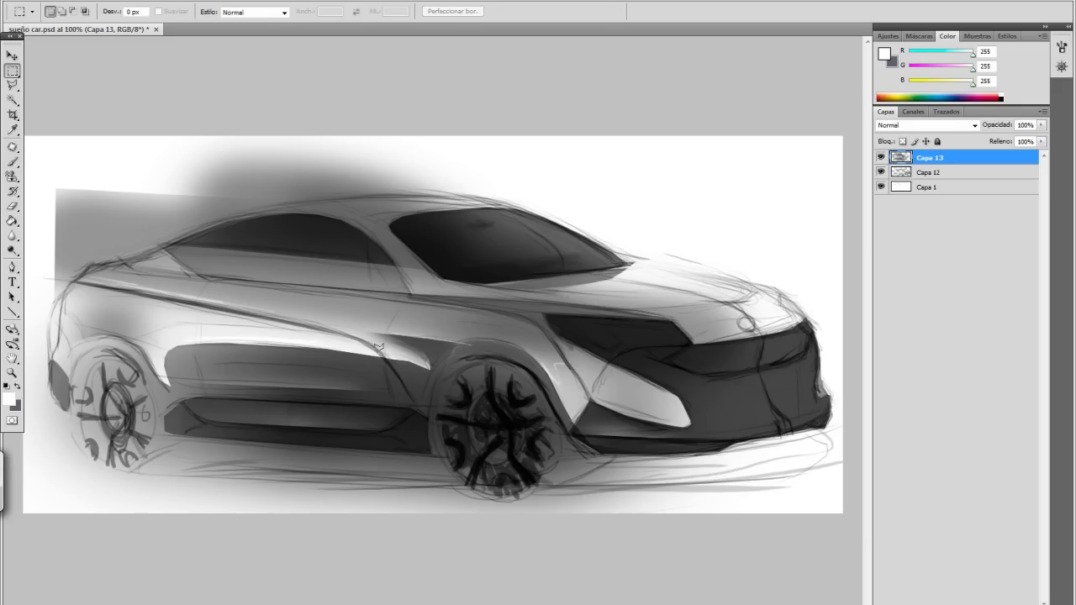
key(l)
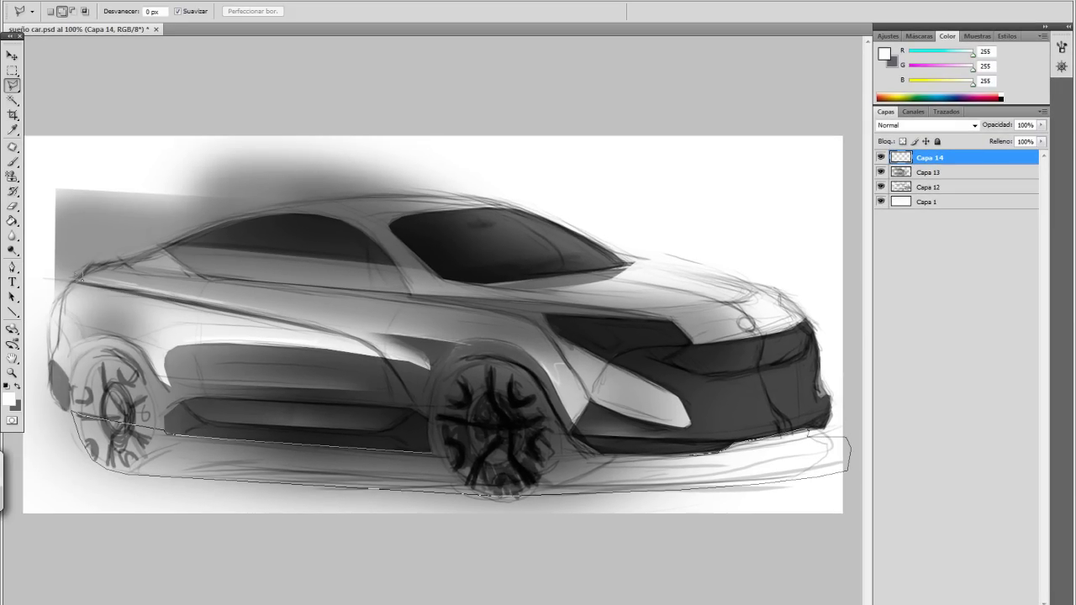
Paint a black ground shadow under the car inside a lasso selection.
key(Return)
key(b)
click(8, 398)
click(635, 471)
click(919, 312)
click(86, 11)
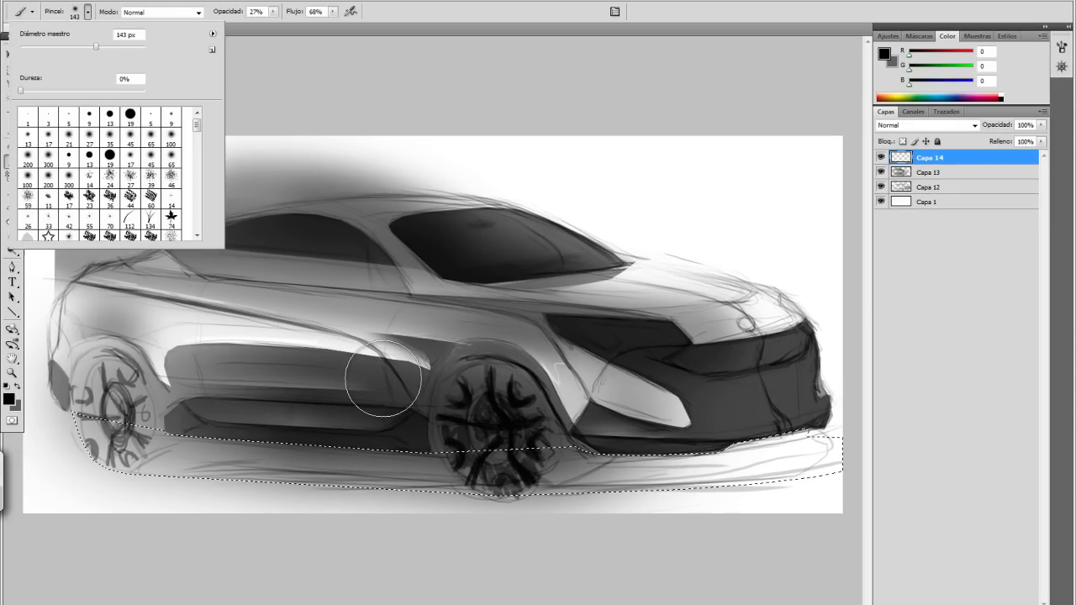
drag(404, 428, 756, 454)
drag(126, 445, 799, 458)
key(ctrl+d)
key(m)
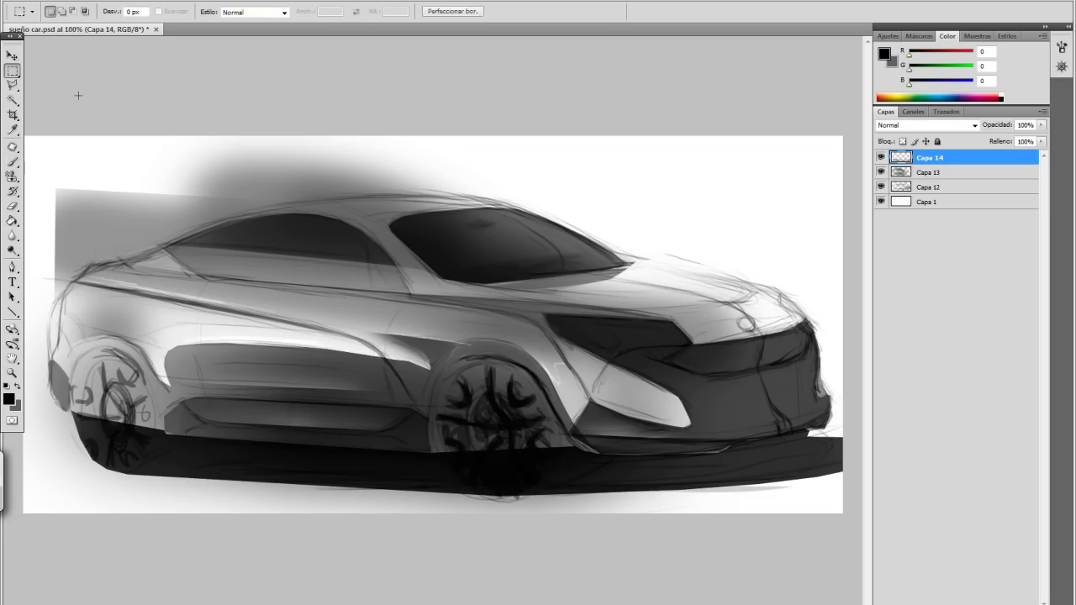
Transform elliptical selections to fit the front and rear wheels.
right_click(479, 162)
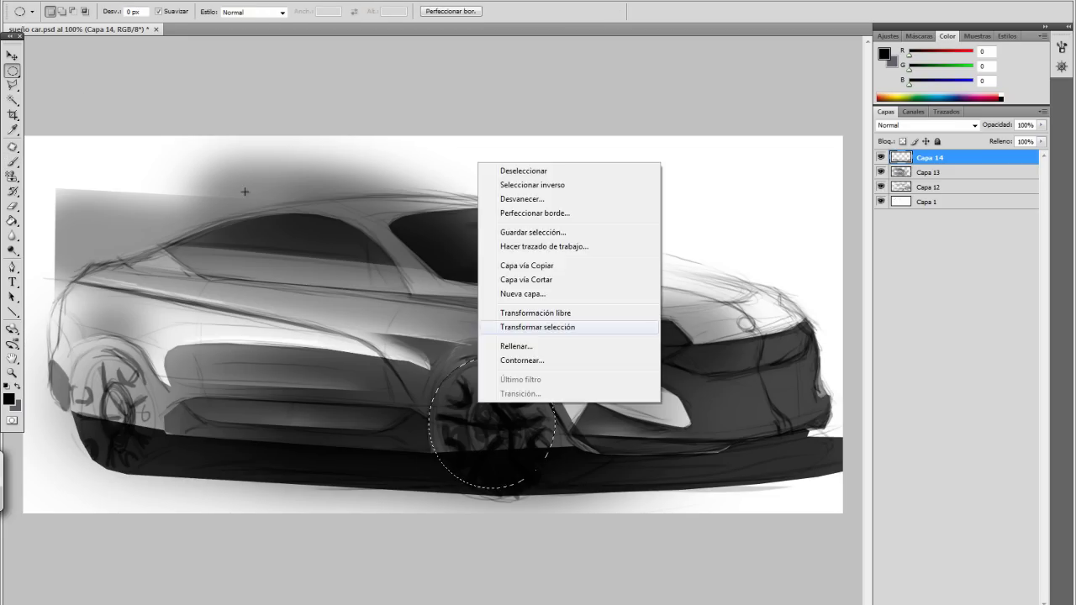
click(530, 328)
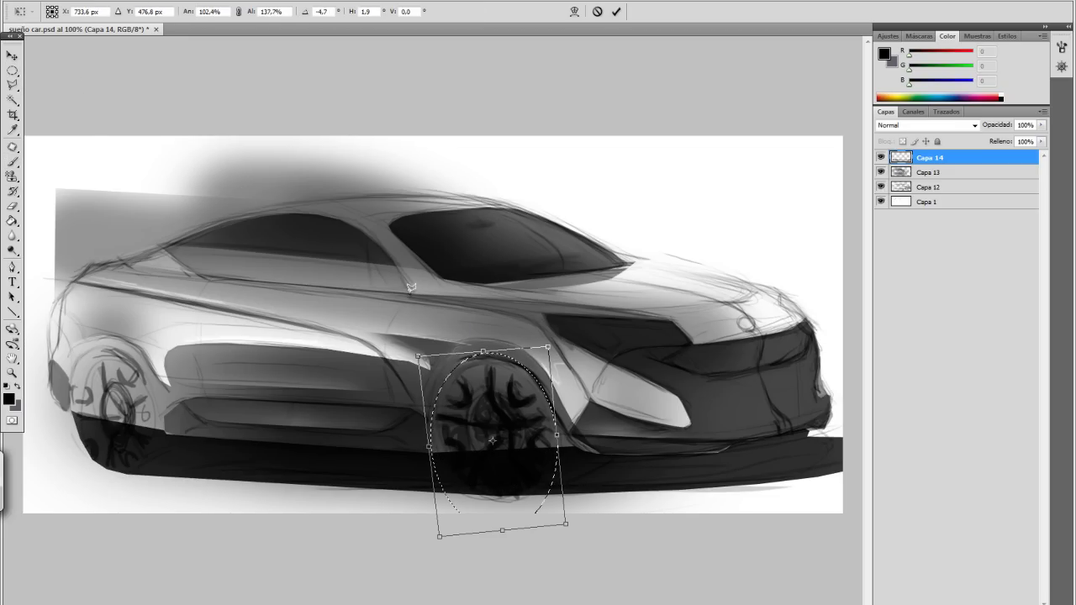
drag(585, 343, 550, 323)
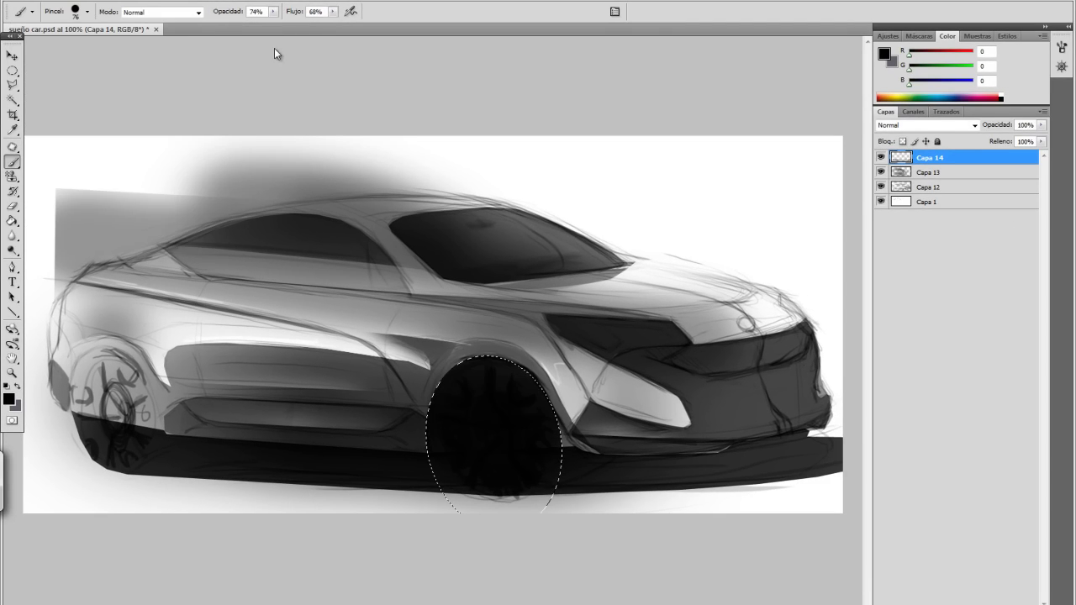
click(87, 12)
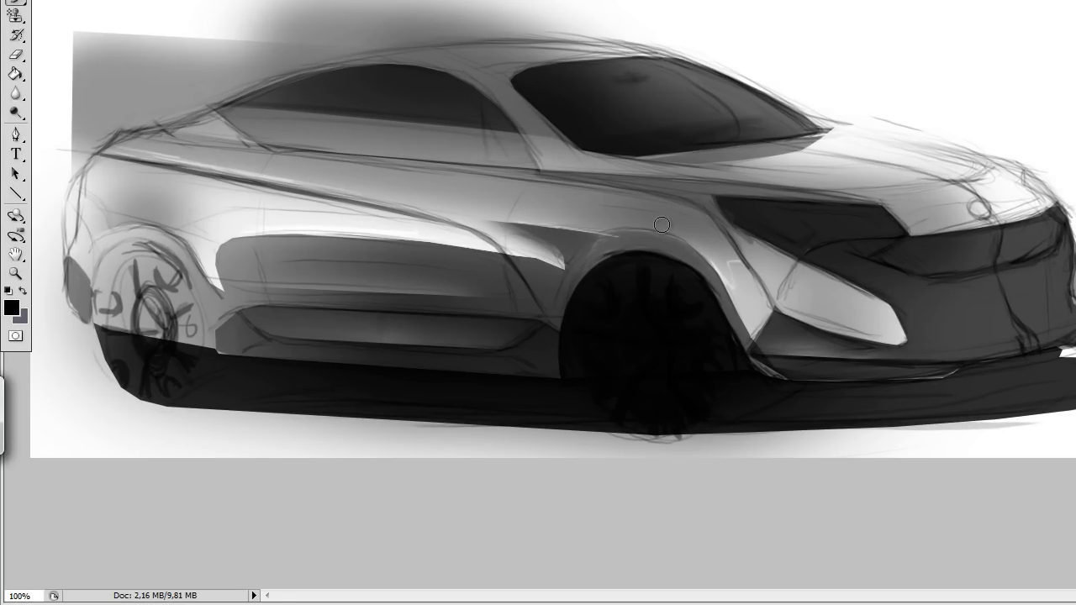
right_click(93, 306)
click(143, 190)
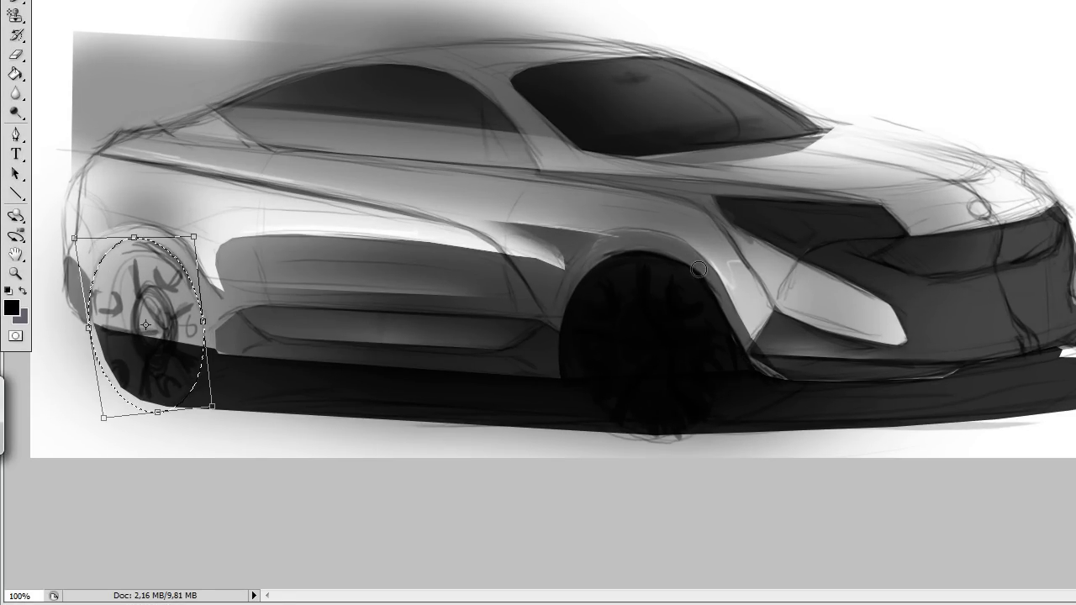
drag(212, 406, 220, 434)
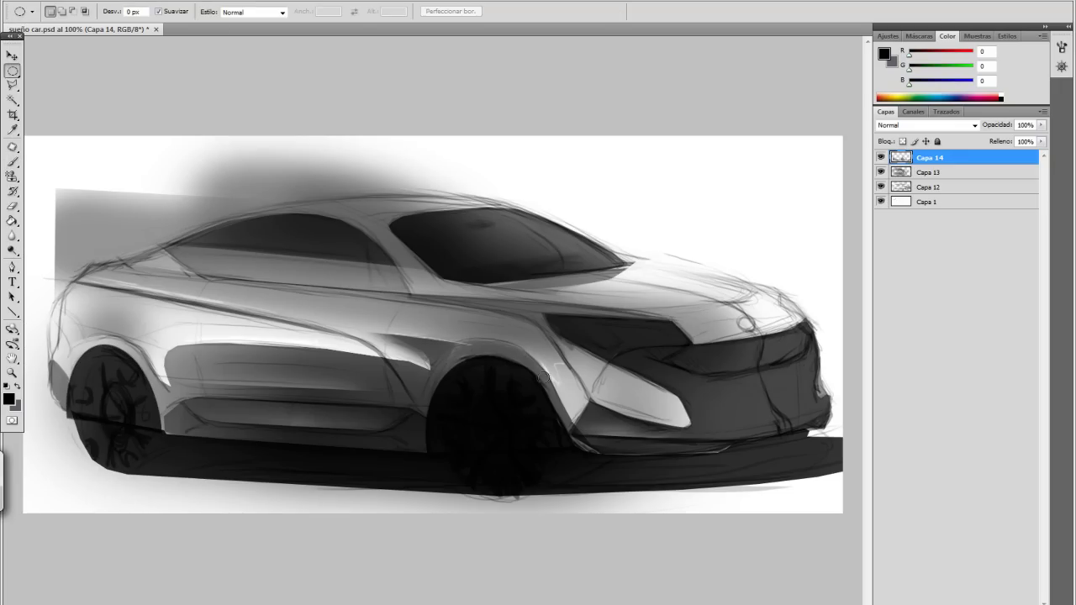
Choose a soft 79 px brush, zoom in on the front end, and move to Capa 14.
key(b)
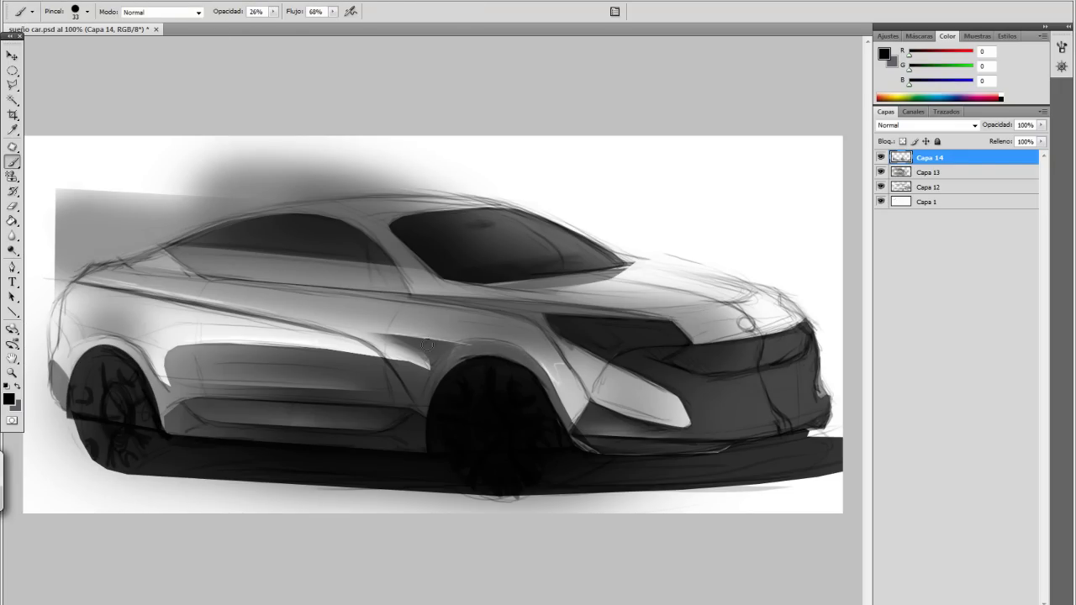
click(86, 12)
double_click(131, 137)
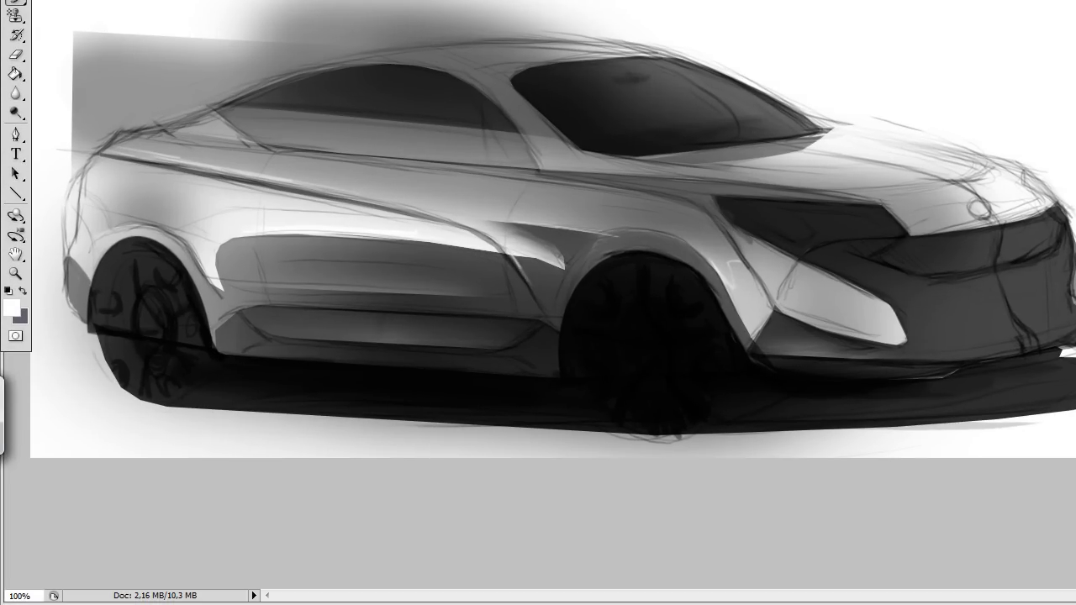
key(z)
click(610, 247)
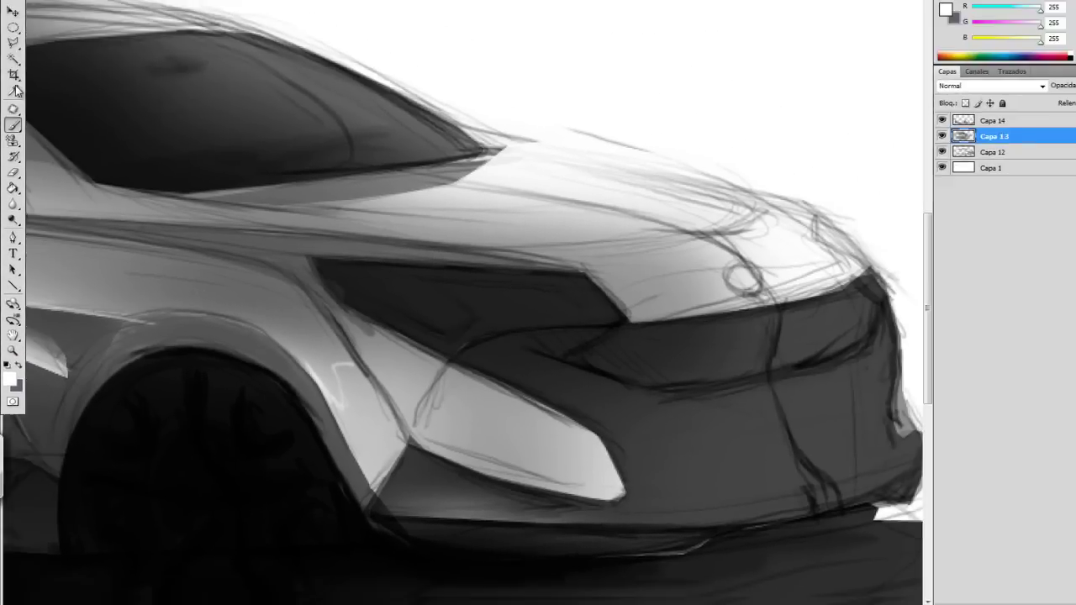
key(b)
key(alt+bracketright)
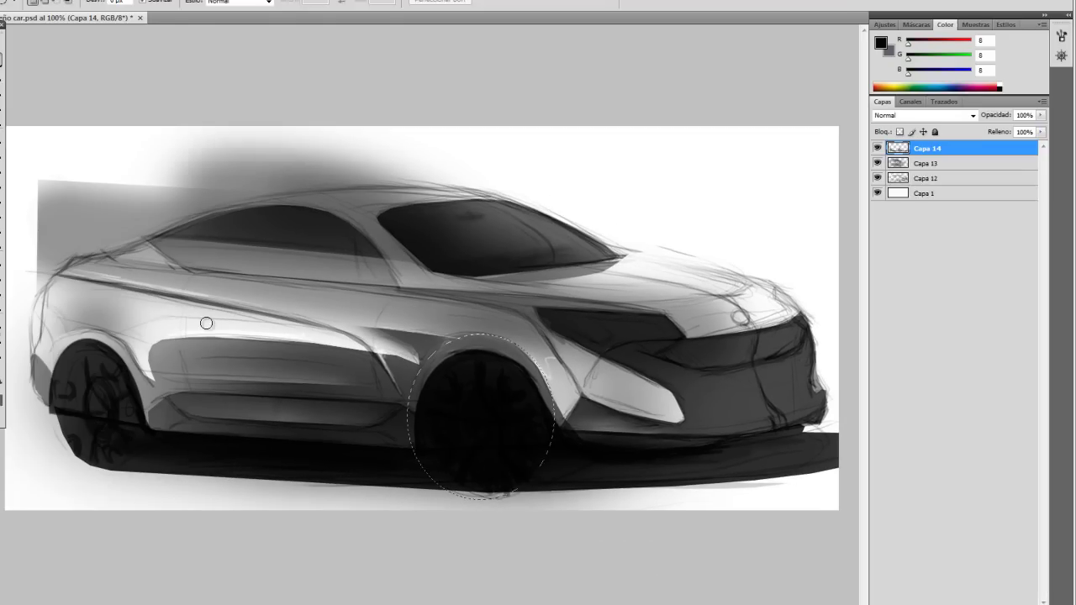
Reshape the front wheel selection, invert it, and brush a pale arch edge on new layer Capa 15.
right_click(488, 383)
click(544, 532)
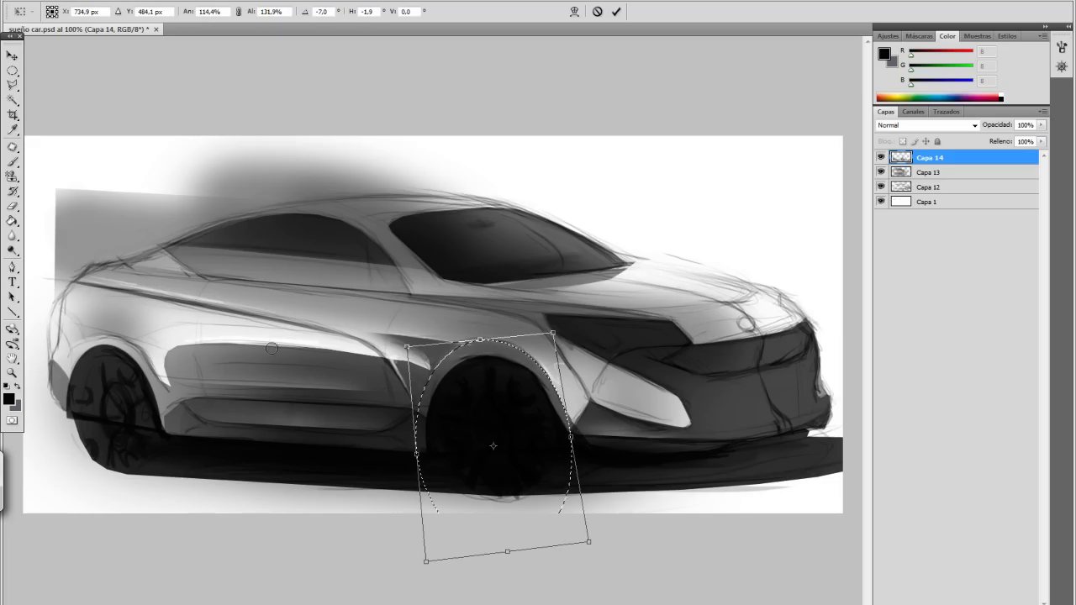
key(Return)
right_click(493, 364)
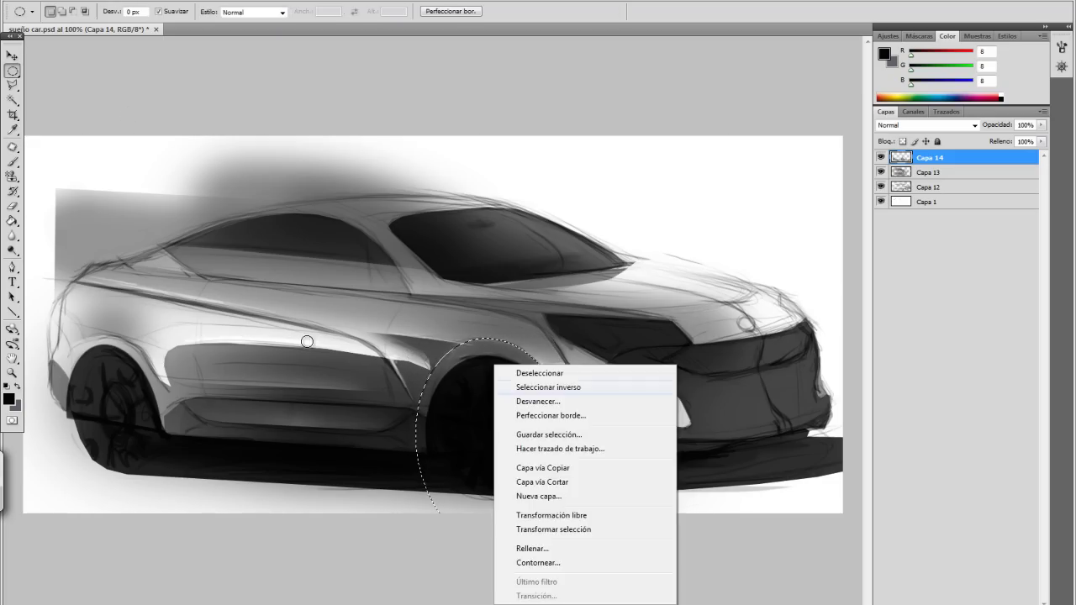
key(ctrl+j)
key(Return)
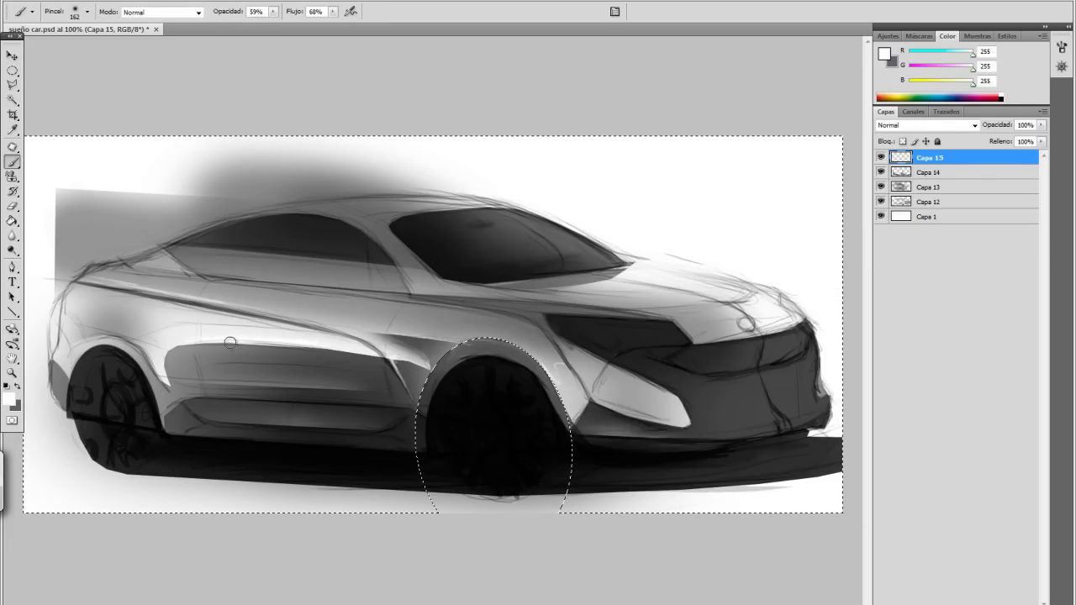
key(ctrl+d)
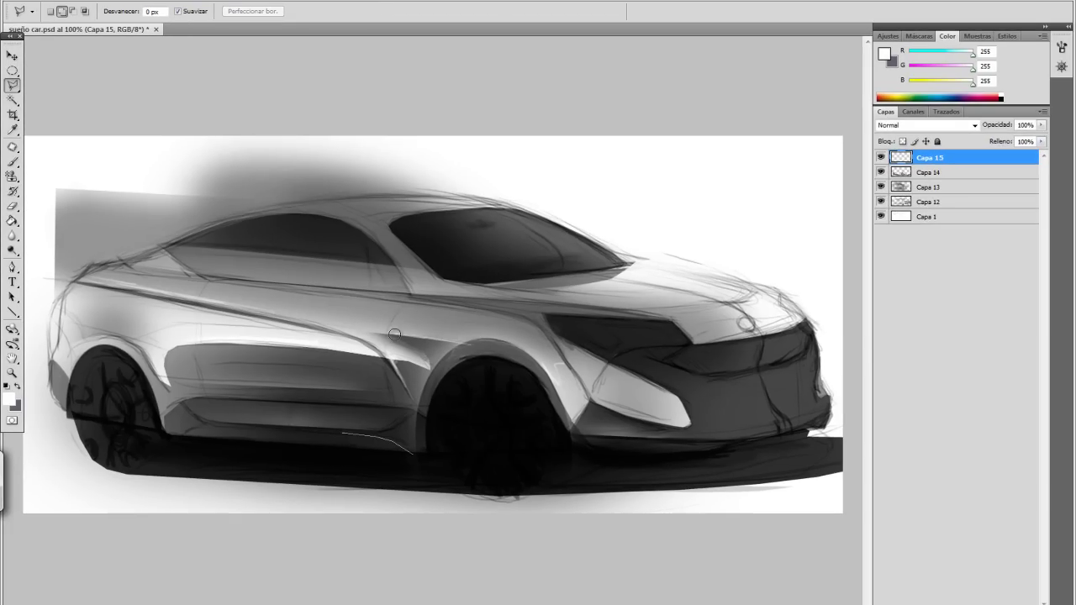
Paint dark shading along the door line on Capa 13 and Capa 12.
key(b)
key(x)
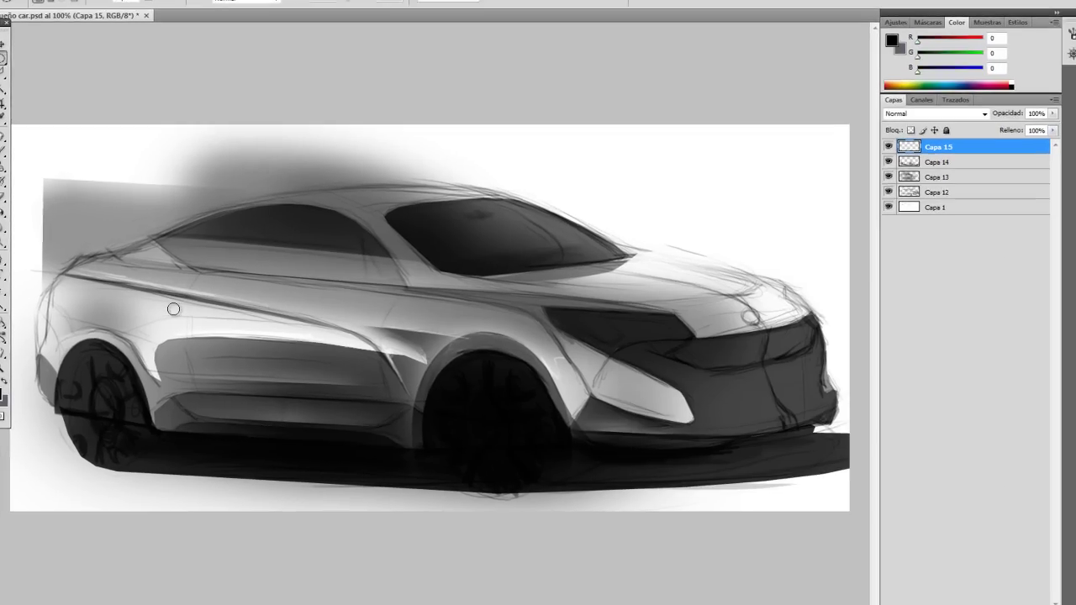
key(alt+bracketleft)
key(alt+bracketleft)
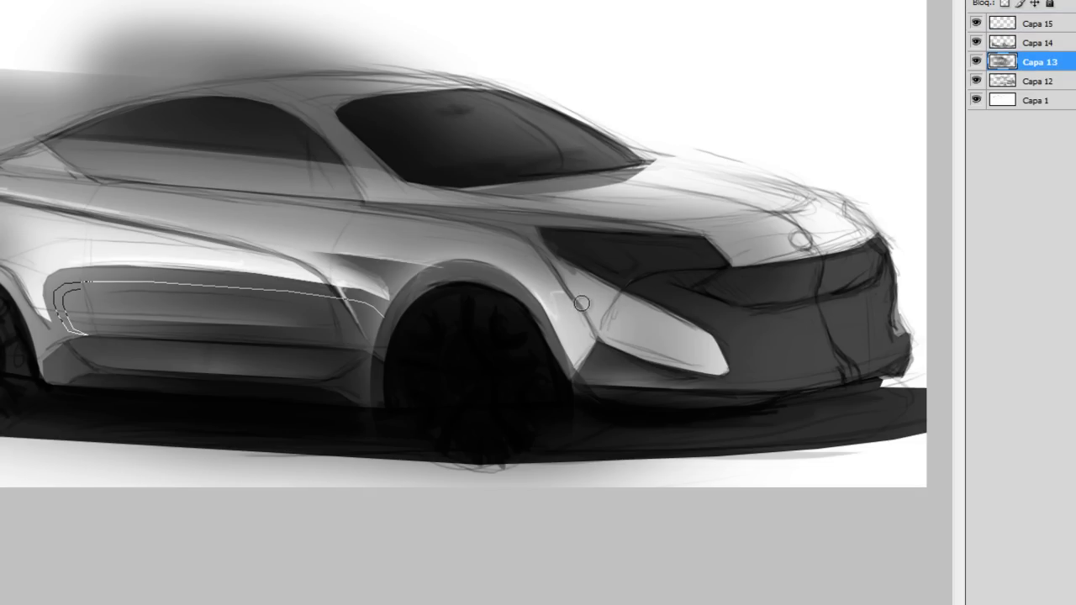
key(alt+bracketleft)
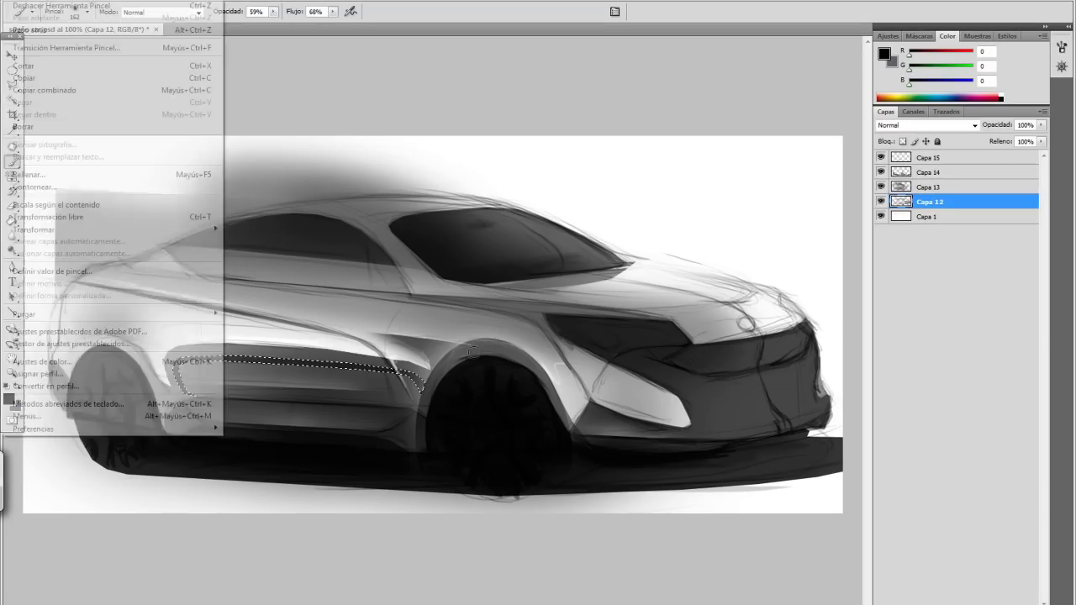
key(ctrl+d)
Brush soft grey over the rear flank, undo the last stroke, and return to Capa 15.
key(w)
key(l)
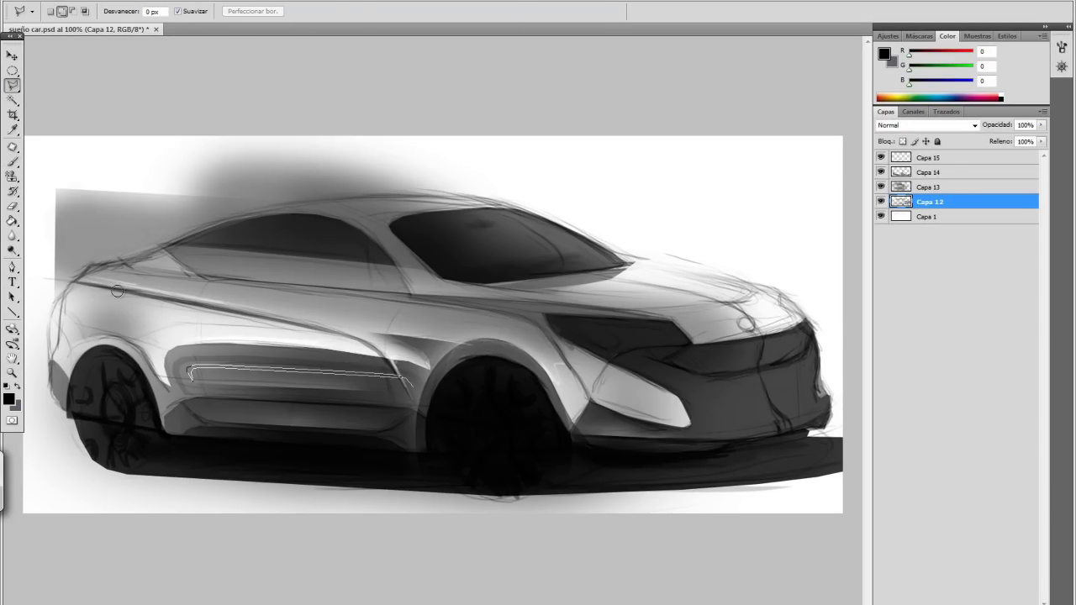
key(b)
key(ctrl+d)
click(42, 11)
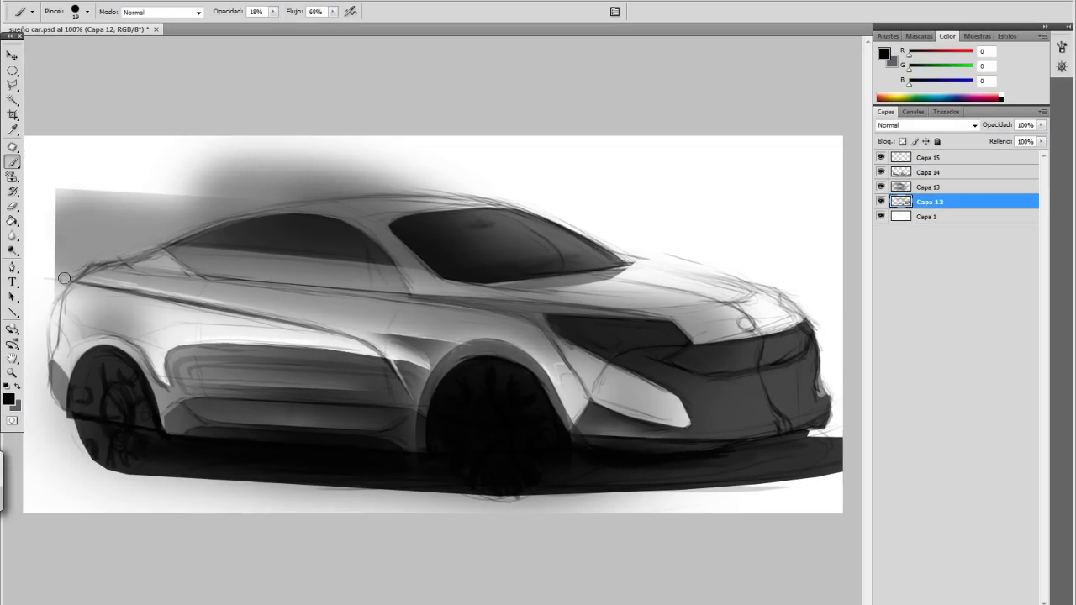
key(alt+ctrl+z)
key(alt+ctrl+z)
key(alt+ctrl+z)
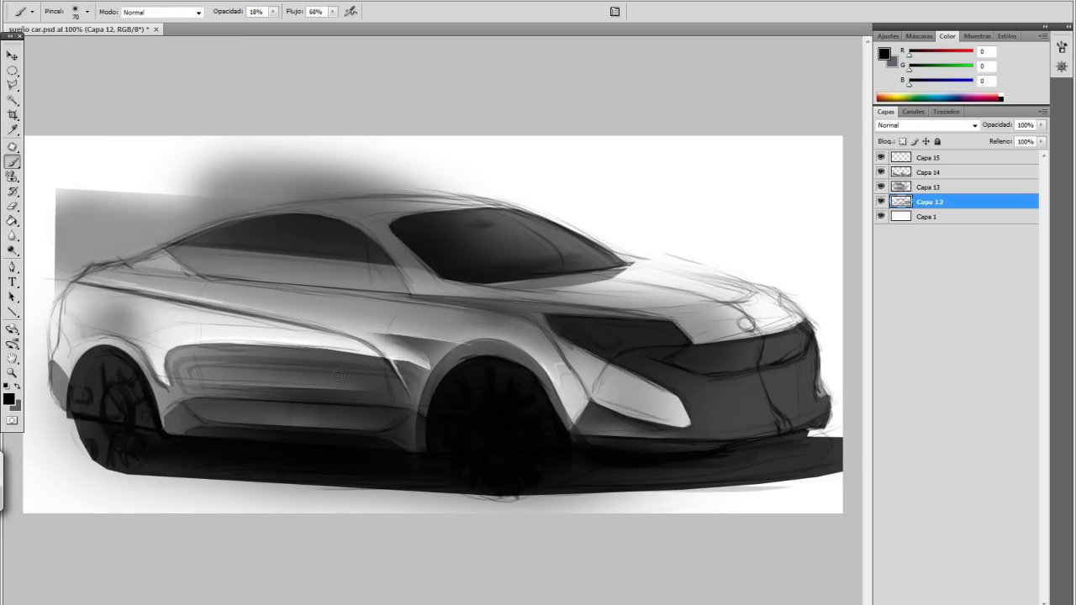
key(alt+period)
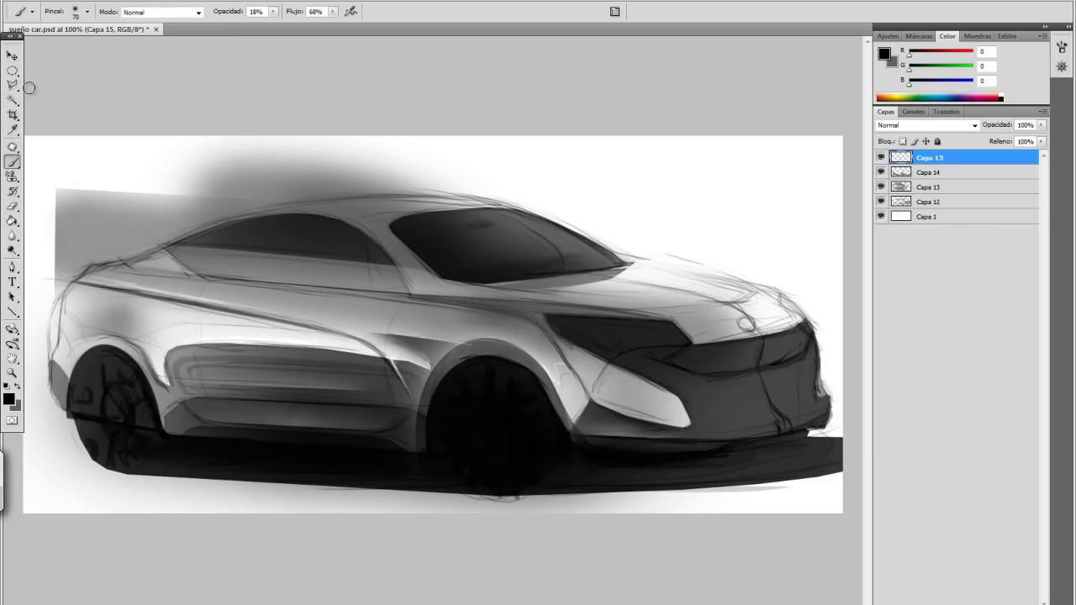
Save the sketch as 'sueño car 2.psd' with Maximize Compatibility.
key(ctrl+shift+s)
text(2)
key(Return)
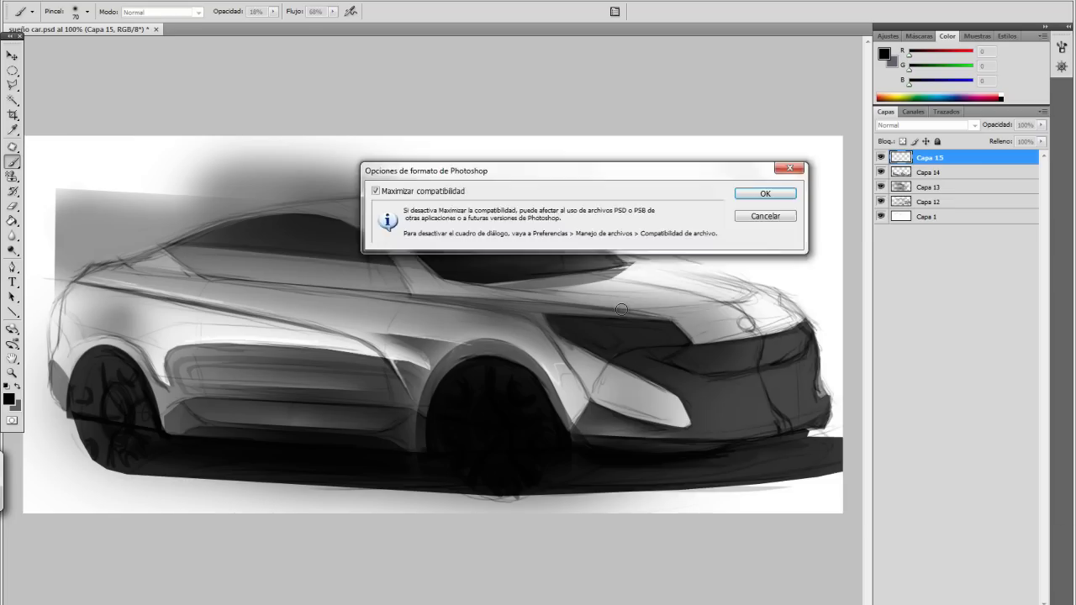
key(Return)
Undo the white stroke on the car front and add an empty layer, Capa 16.
key(x)
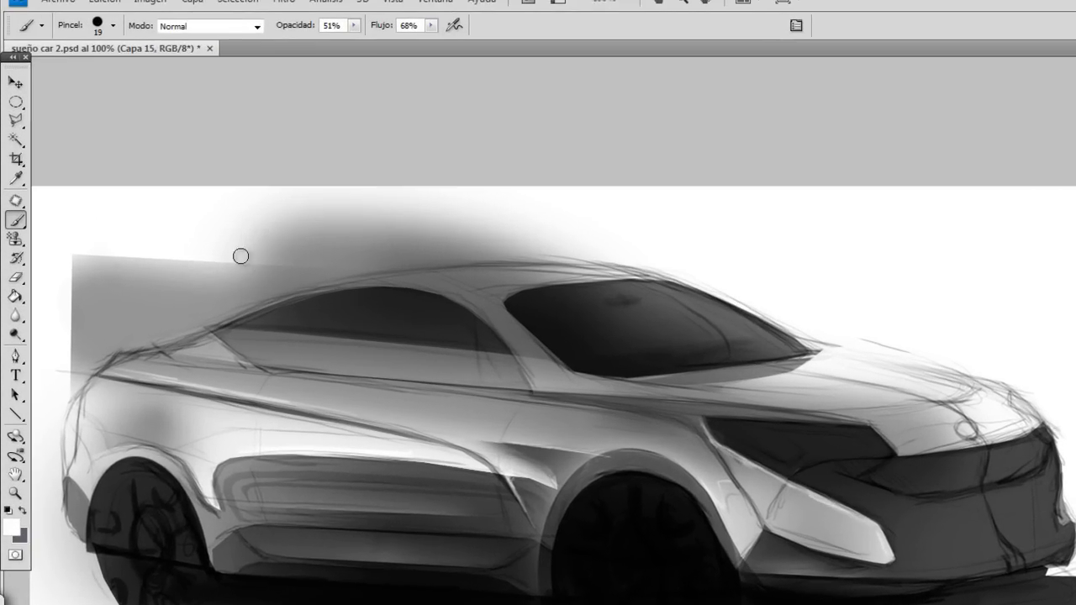
key(alt+e)
key(Return)
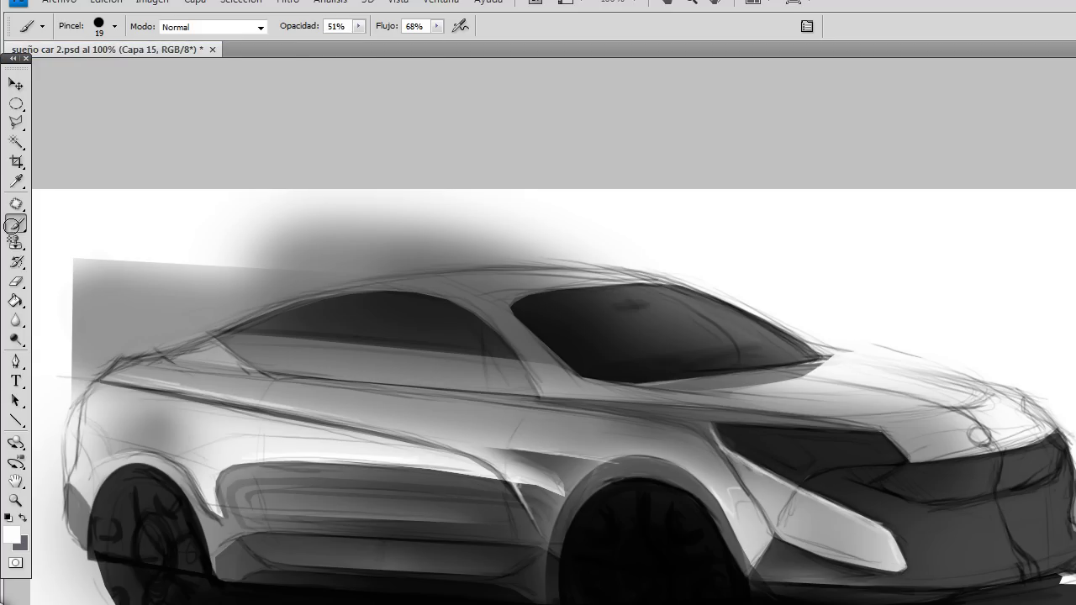
click(16, 281)
key(b)
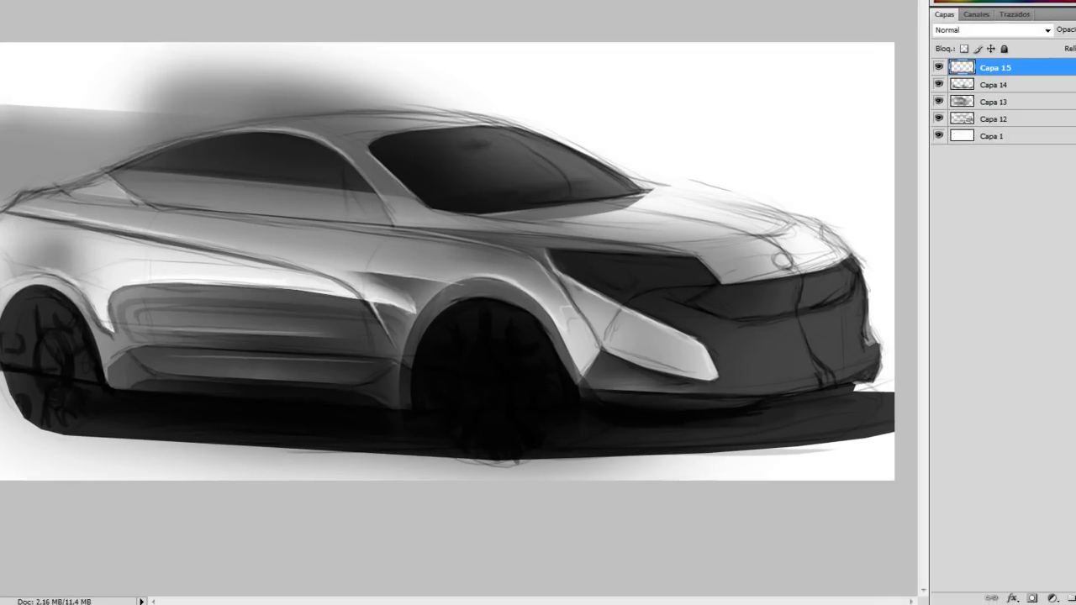
key(ctrl+shift+alt+n)
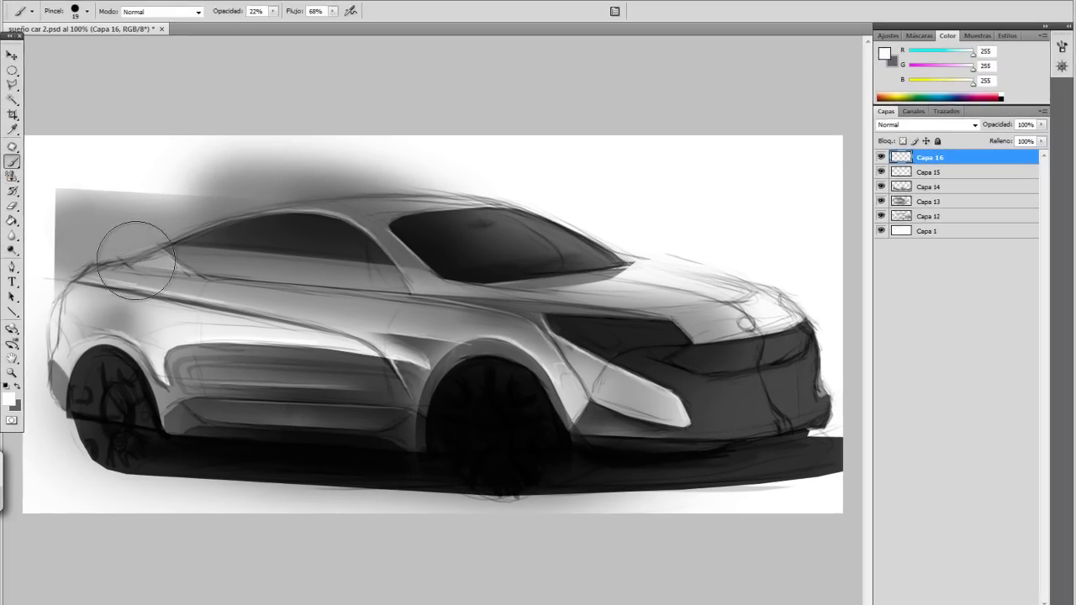
Step back to remove the last highlight stroke, then cycle through the eyedropper, brush, eraser and lasso.
key(alt+e)
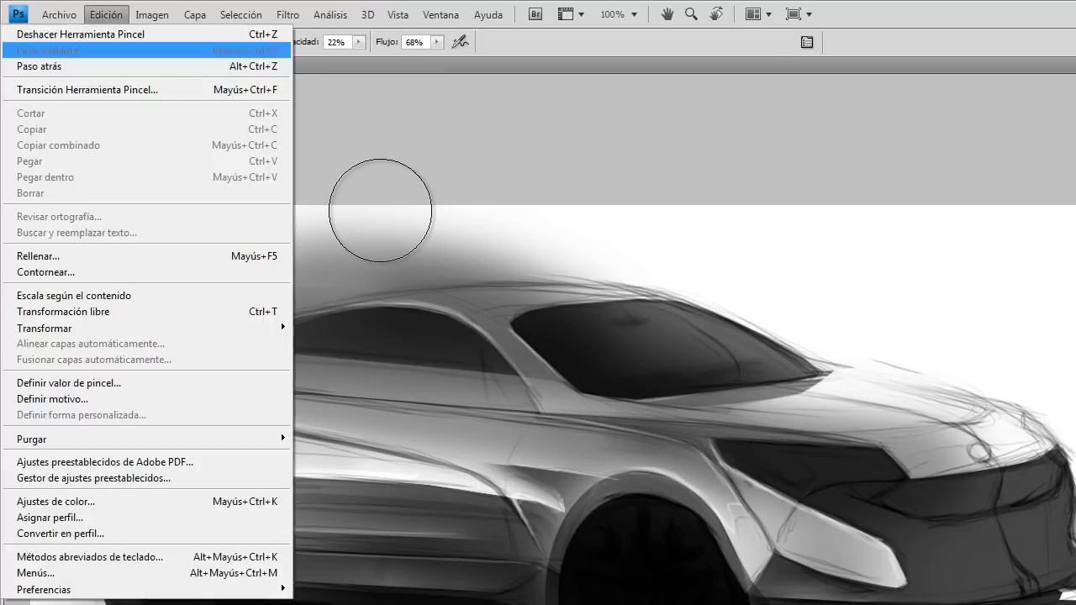
key(Escape)
key(i)
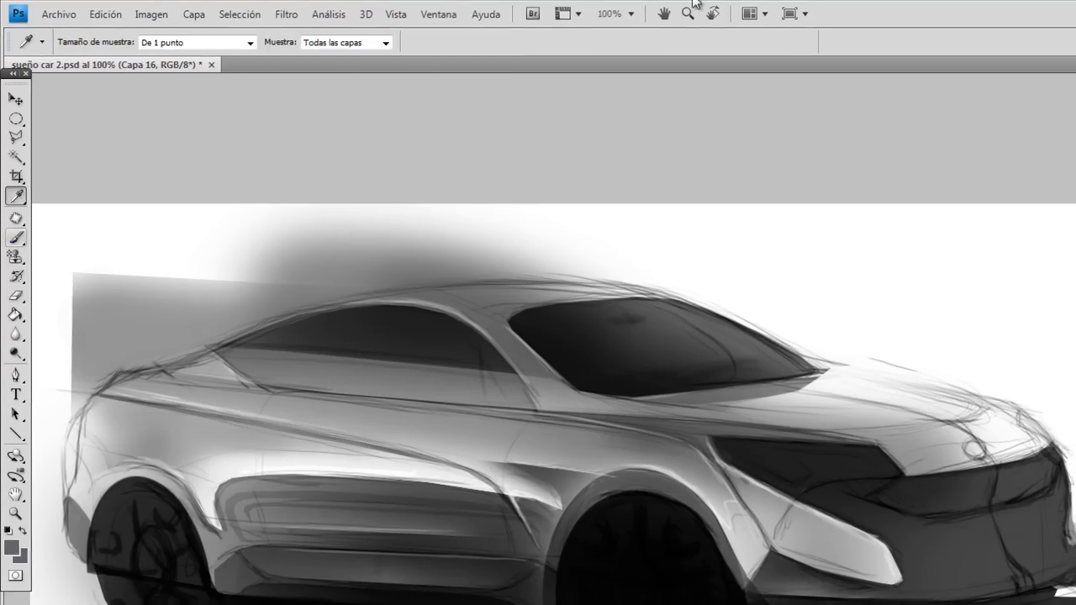
key(b)
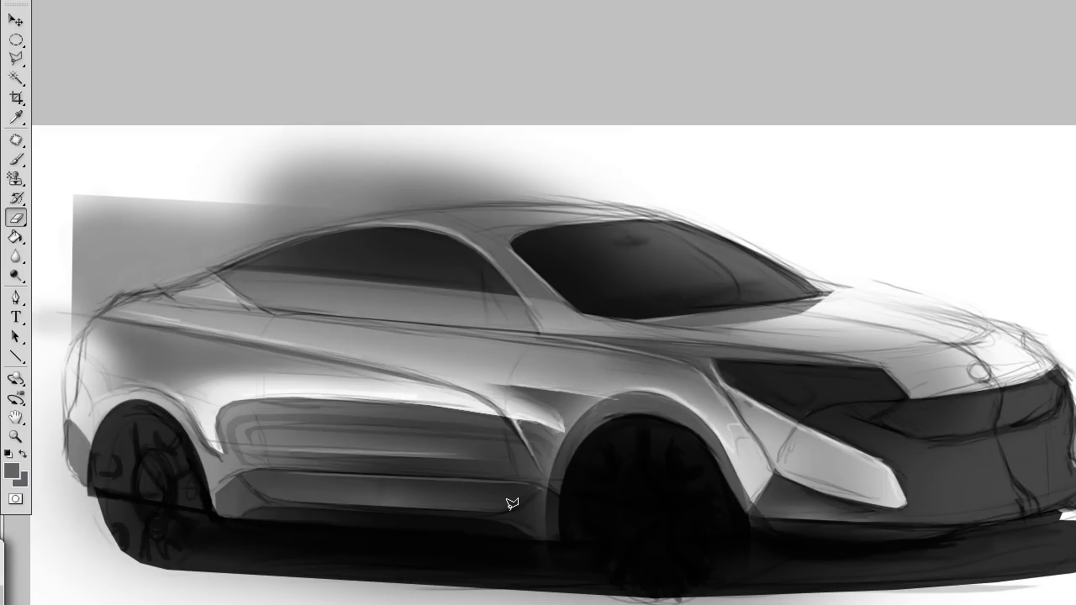
key(b)
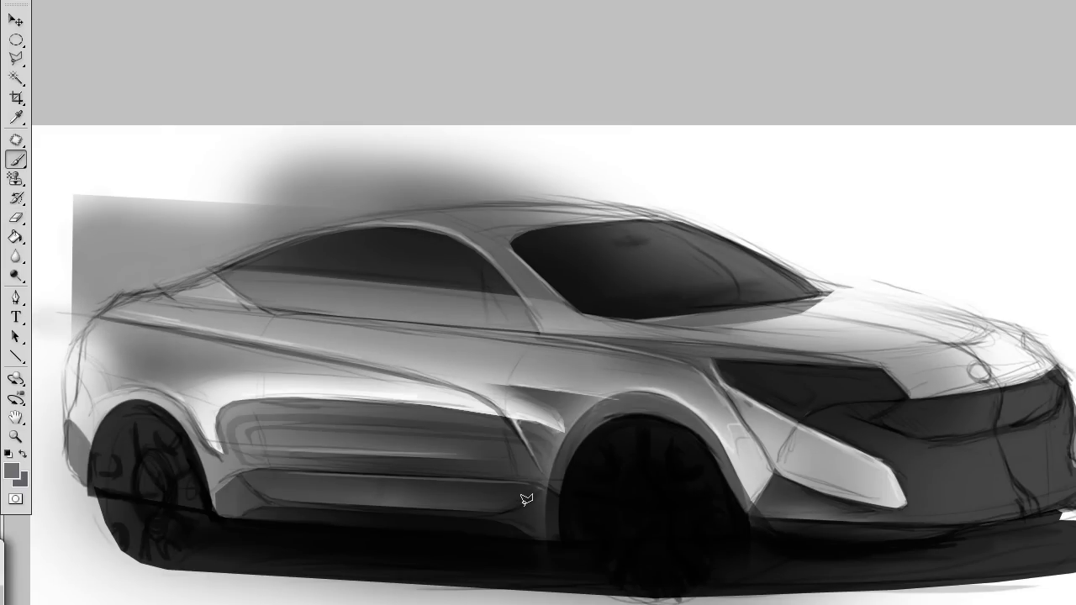
key(e)
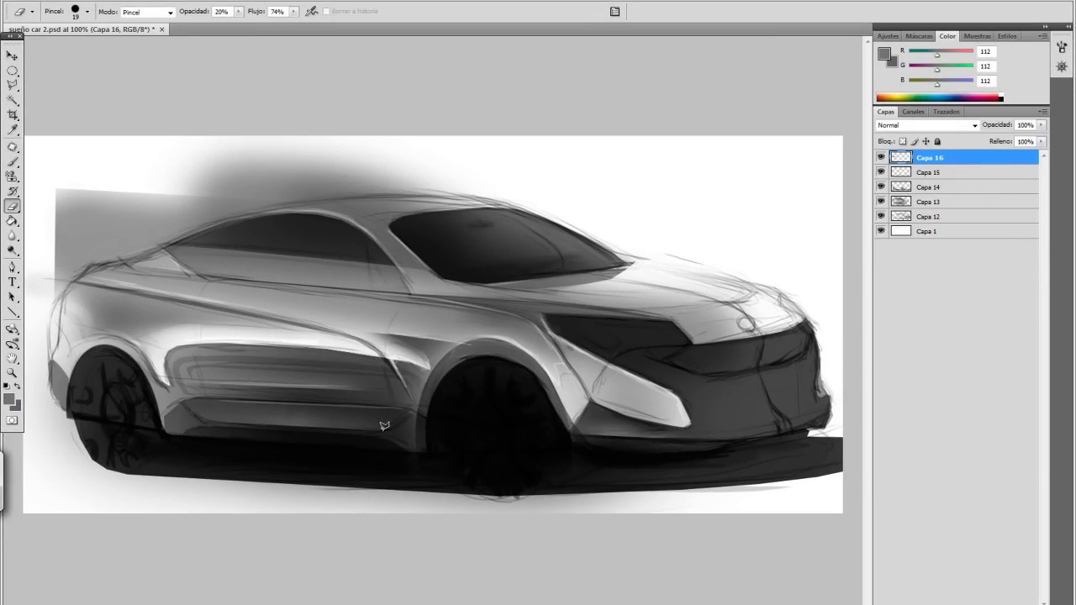
key(l)
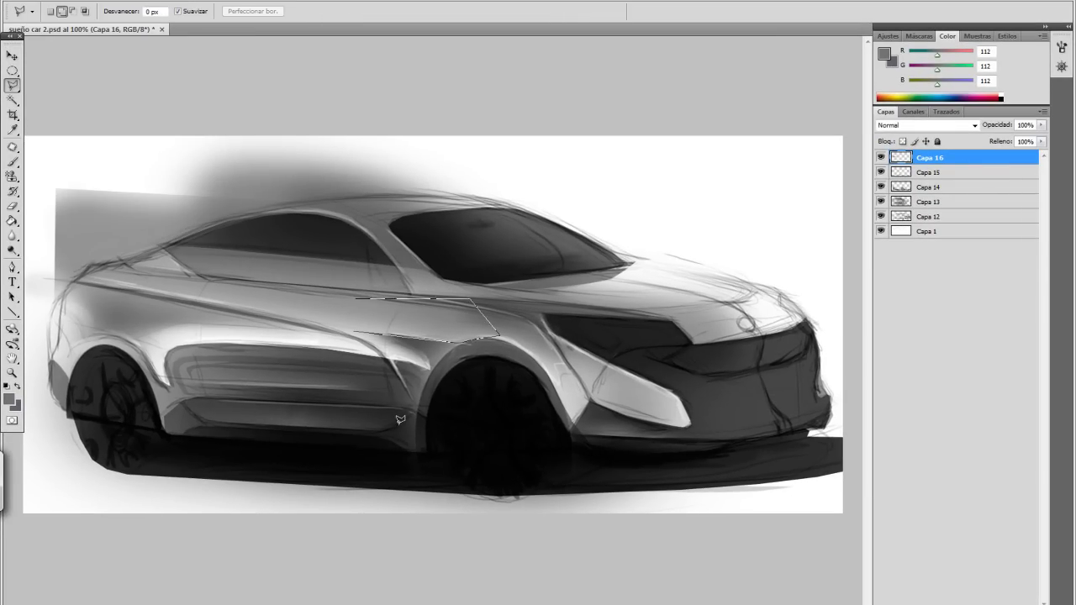
key(b)
Set a light foreground colour, clear the selection and adjust the brush preset.
click(10, 400)
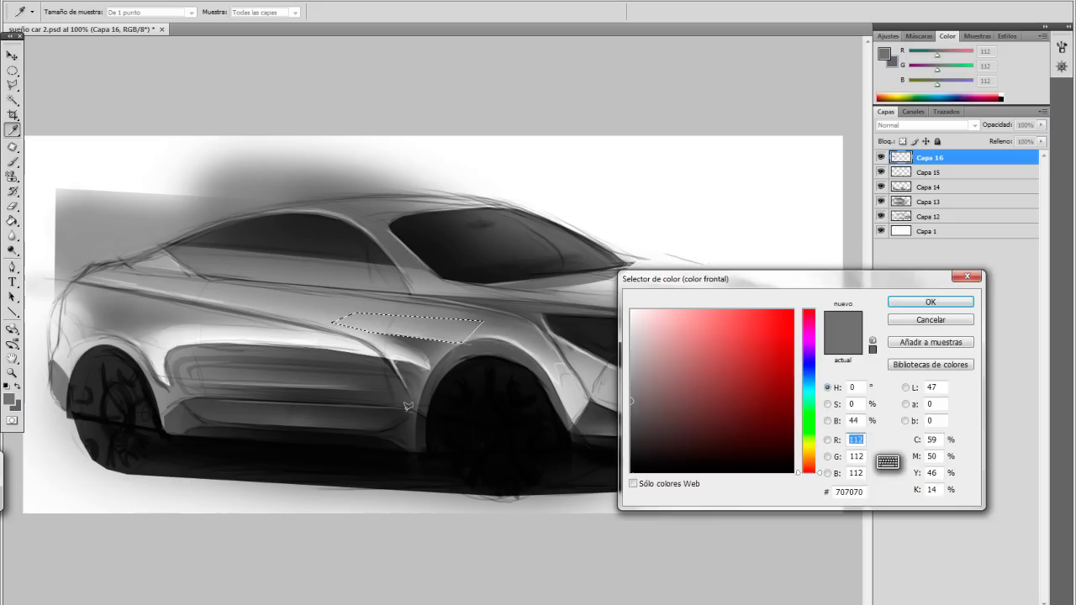
click(635, 313)
click(896, 308)
key(ctrl+d)
key(m)
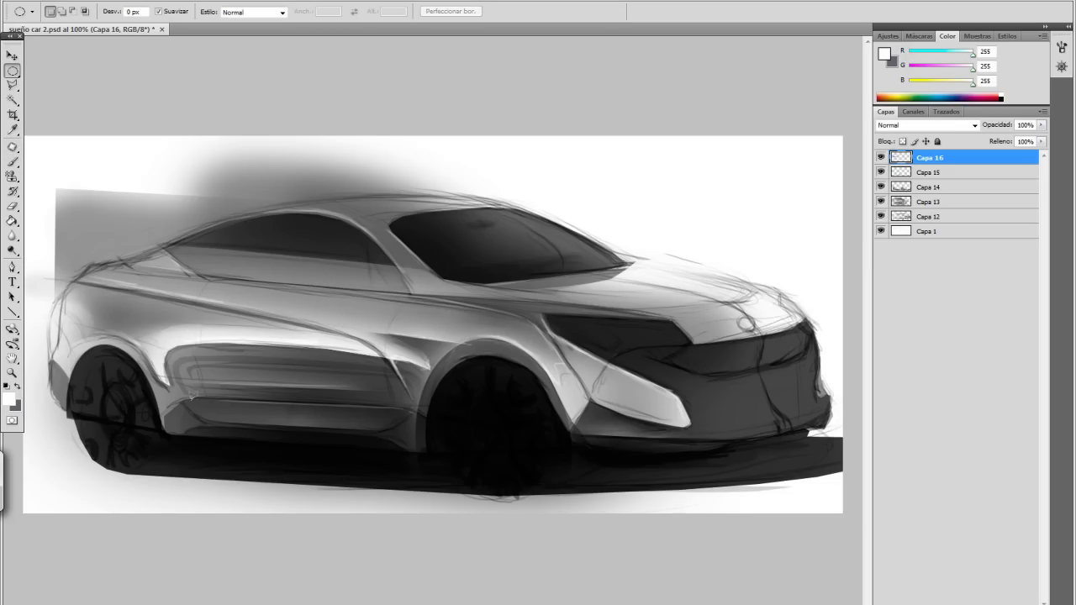
key(b)
click(87, 12)
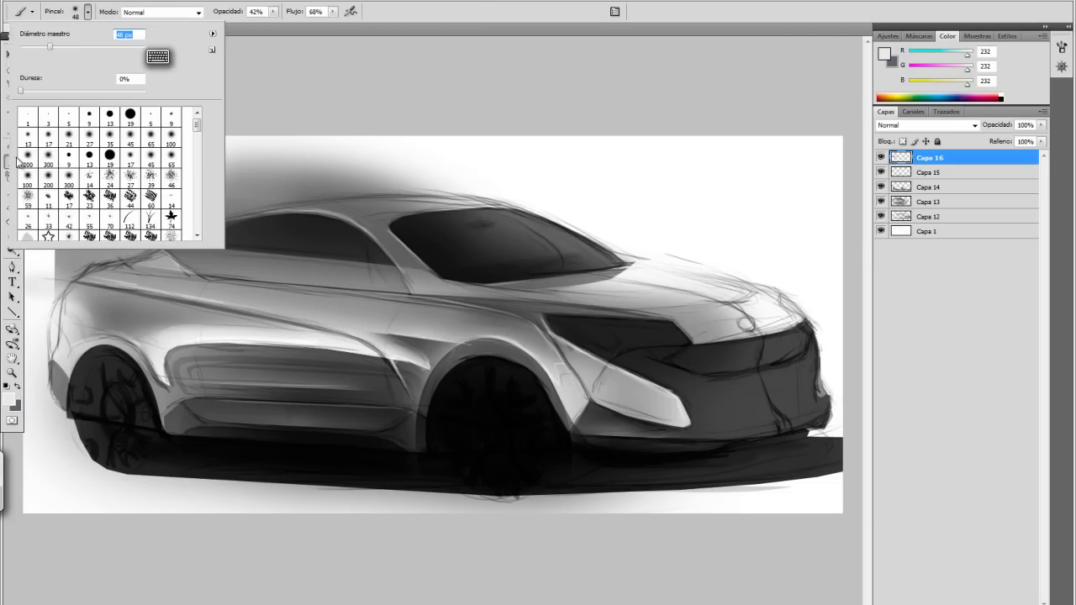
key(Escape)
alt+click(569, 166)
Paint soft highlights along the side panel and lower sill at 19% opacity, then deselect.
drag(164, 374, 424, 329)
key(1)
key(9)
drag(331, 360, 390, 351)
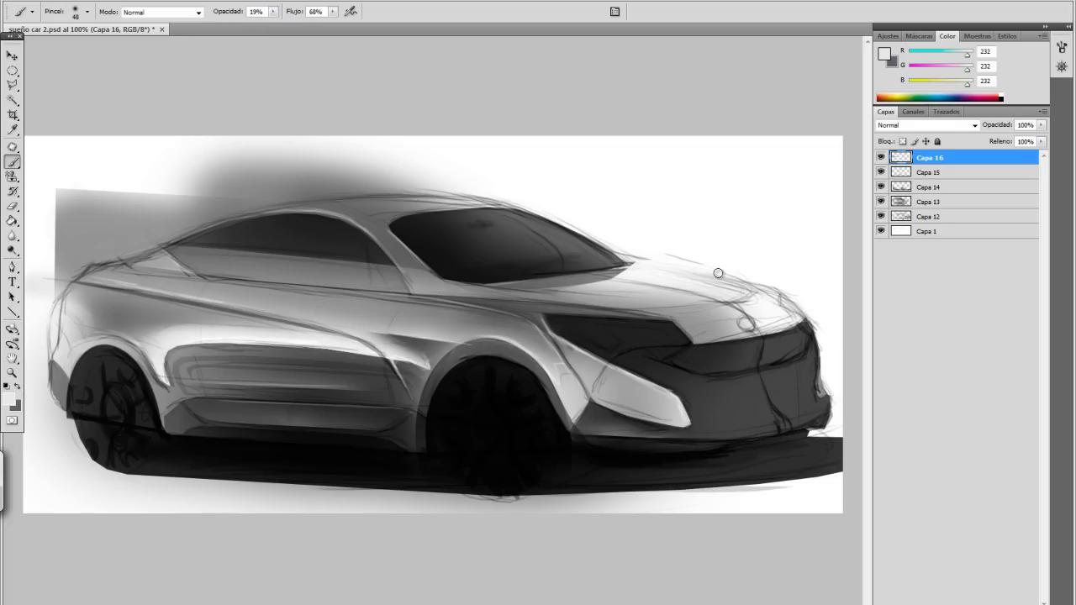
drag(172, 350, 434, 338)
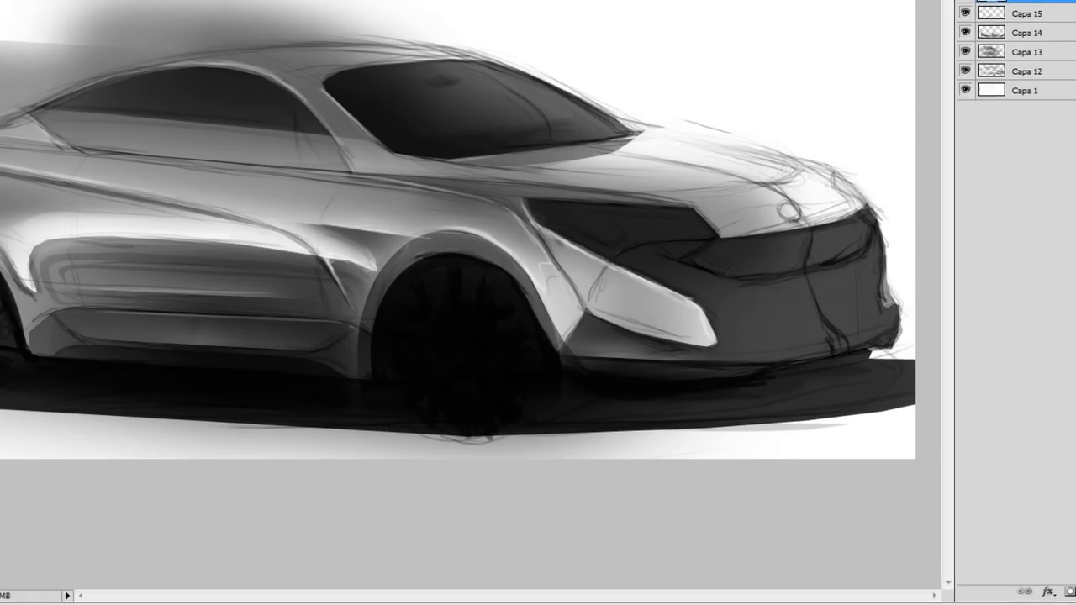
drag(52, 314, 87, 337)
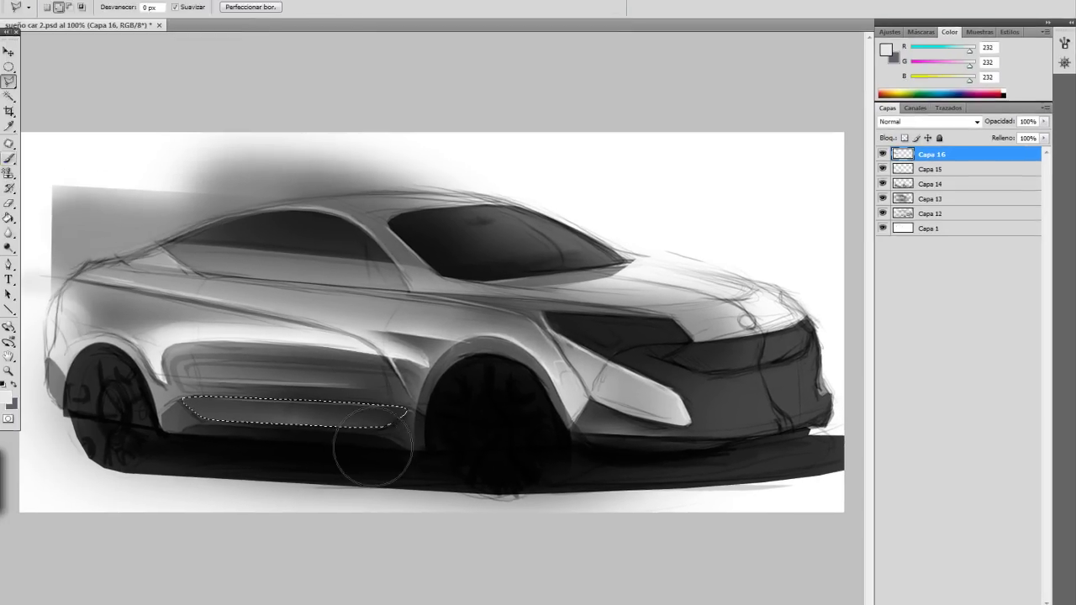
key(ctrl+d)
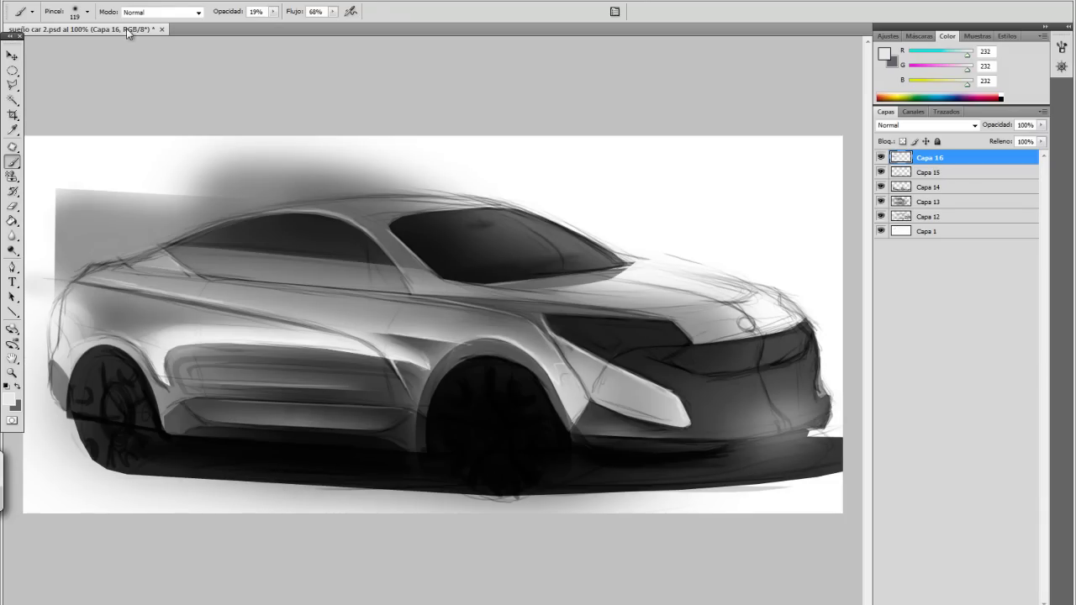
key(e)
click(87, 12)
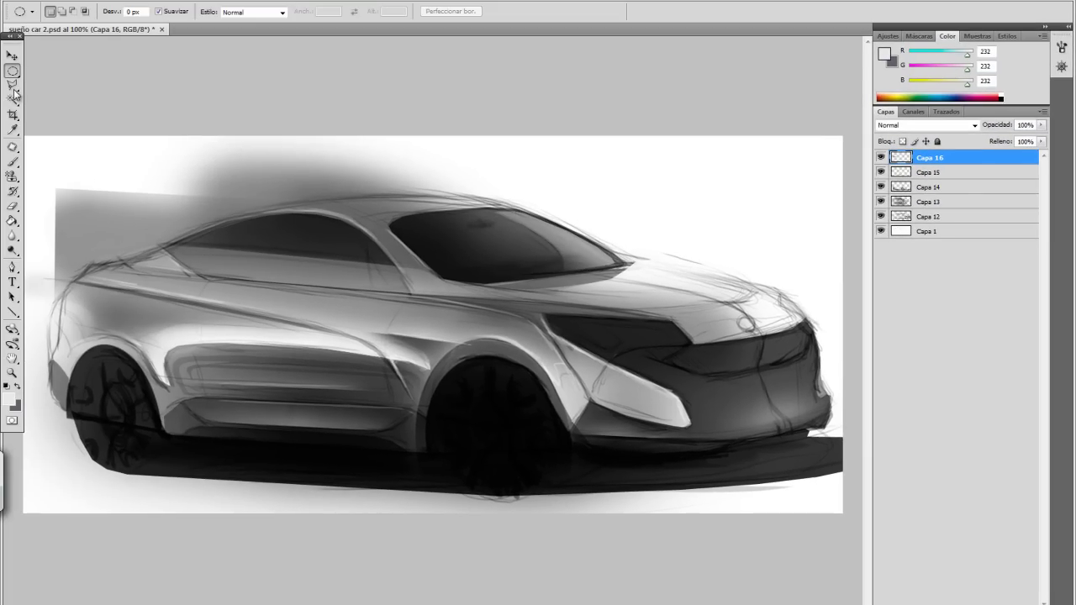
Choose a dark grey, add layer Capa 17, and undo the stray dark blur beside the nose.
click(12, 129)
click(34, 11)
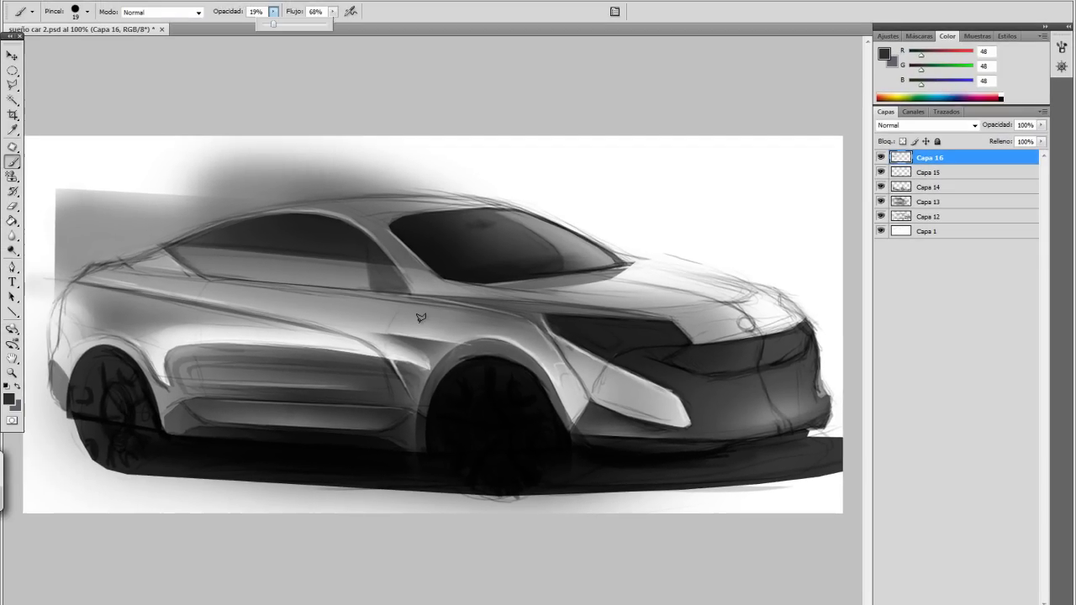
click(8, 398)
key(Return)
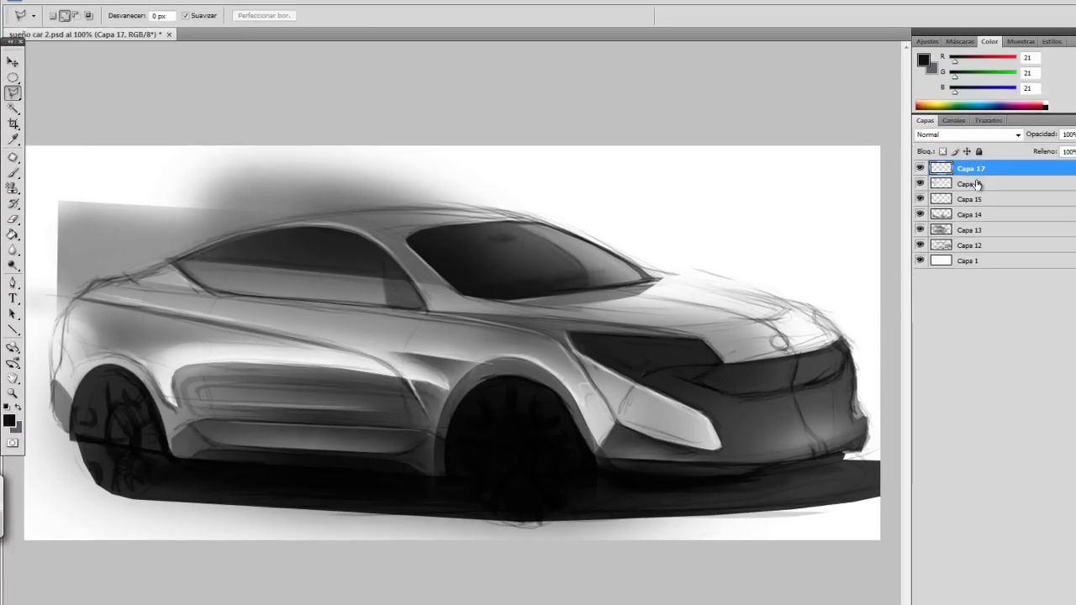
click(115, 42)
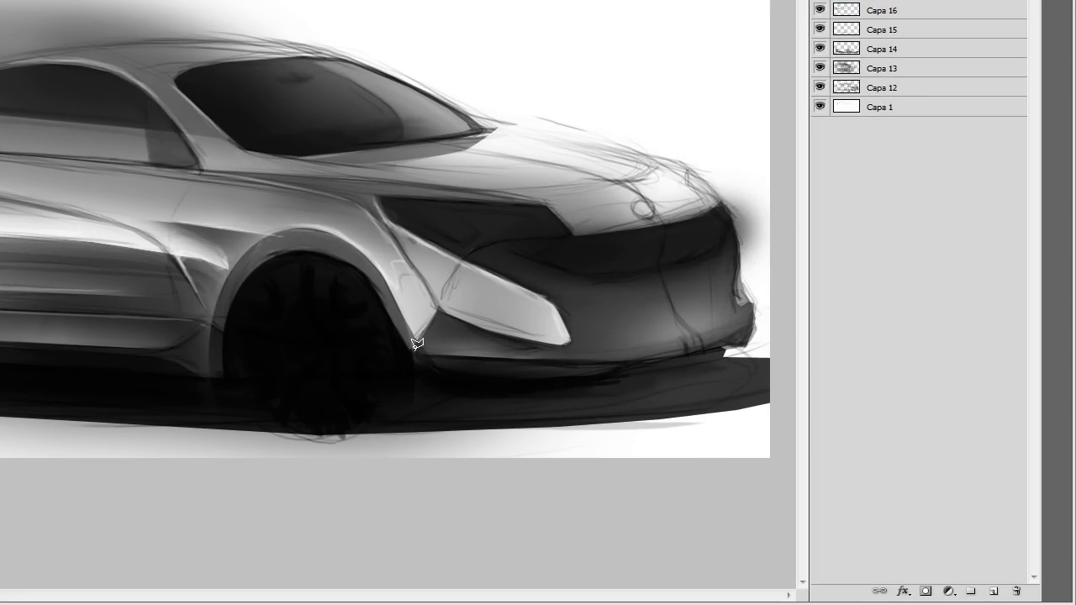
key(ctrl+z)
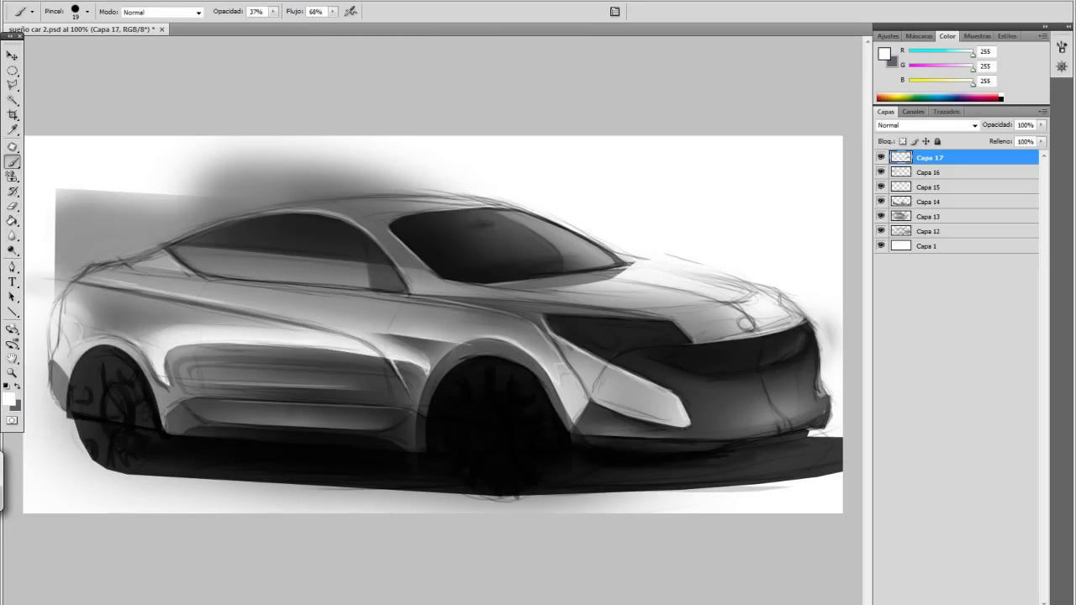
On a new layer, paint mid grey inside a rectangle over the car's upper half.
click(13, 70)
click(68, 67)
drag(47, 147, 752, 340)
key(ctrl+shift+alt+n)
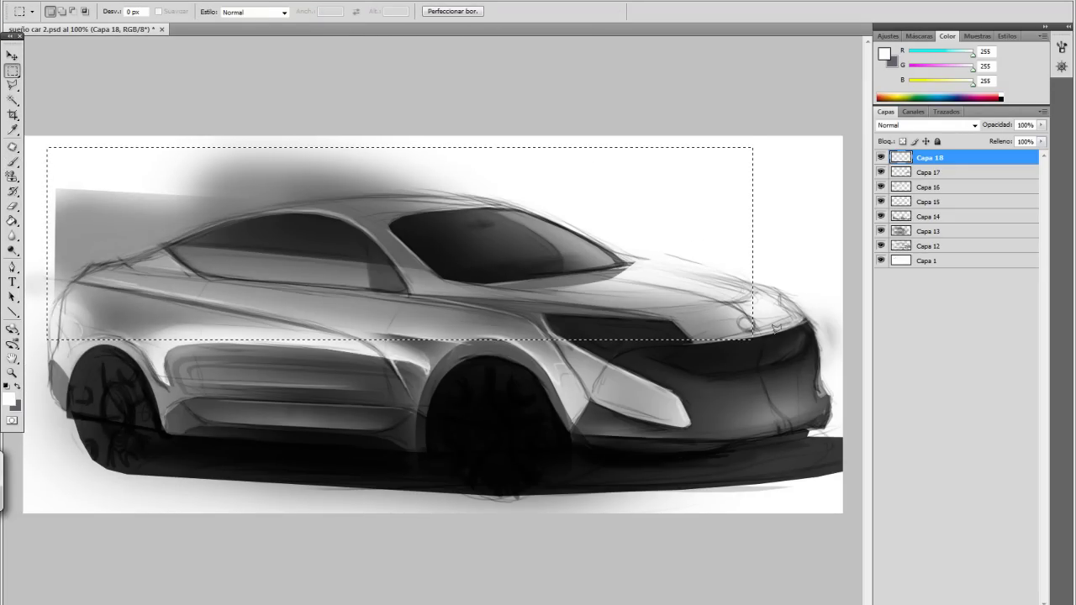
key(b)
alt+click(796, 319)
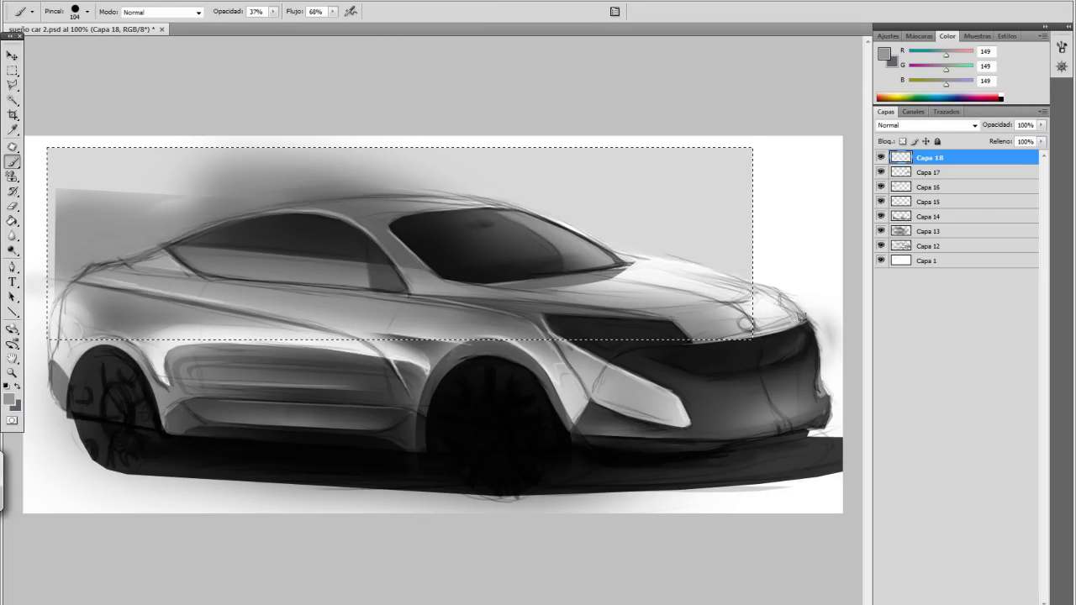
drag(748, 180, 51, 181)
Darken the backdrop rectangle with a deeper grey, deselect, and sample the backdrop grey.
click(88, 12)
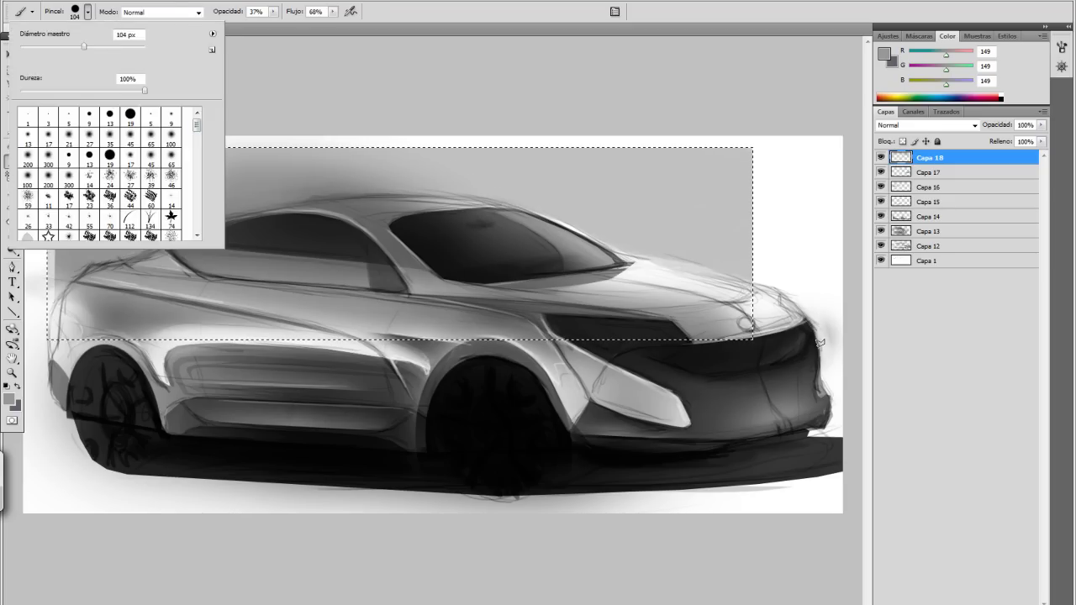
alt+click(820, 342)
drag(748, 210, 50, 210)
key(ctrl+d)
key(m)
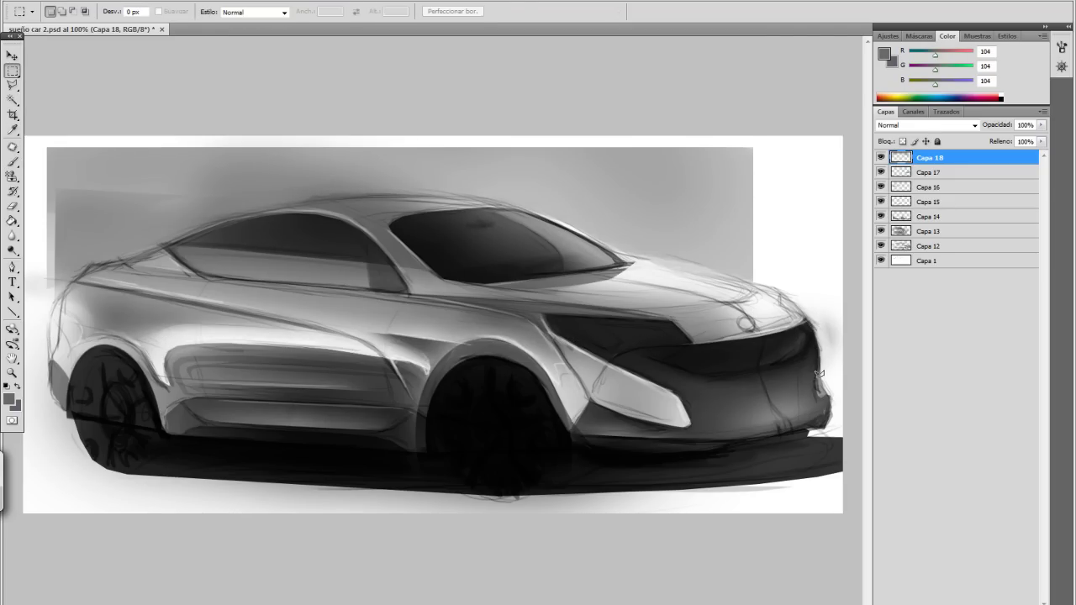
key(l)
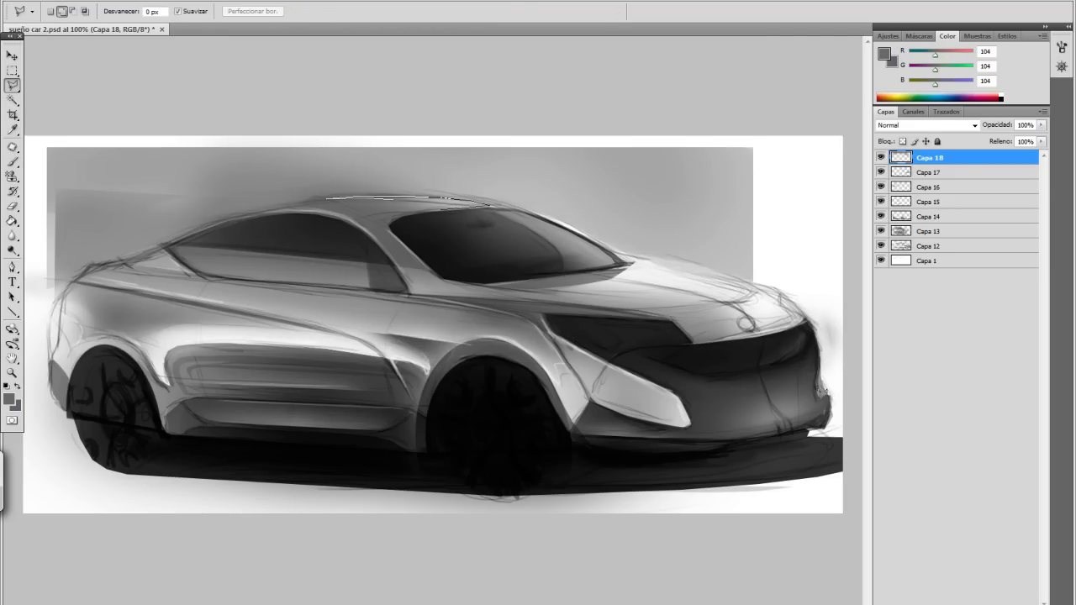
key(b)
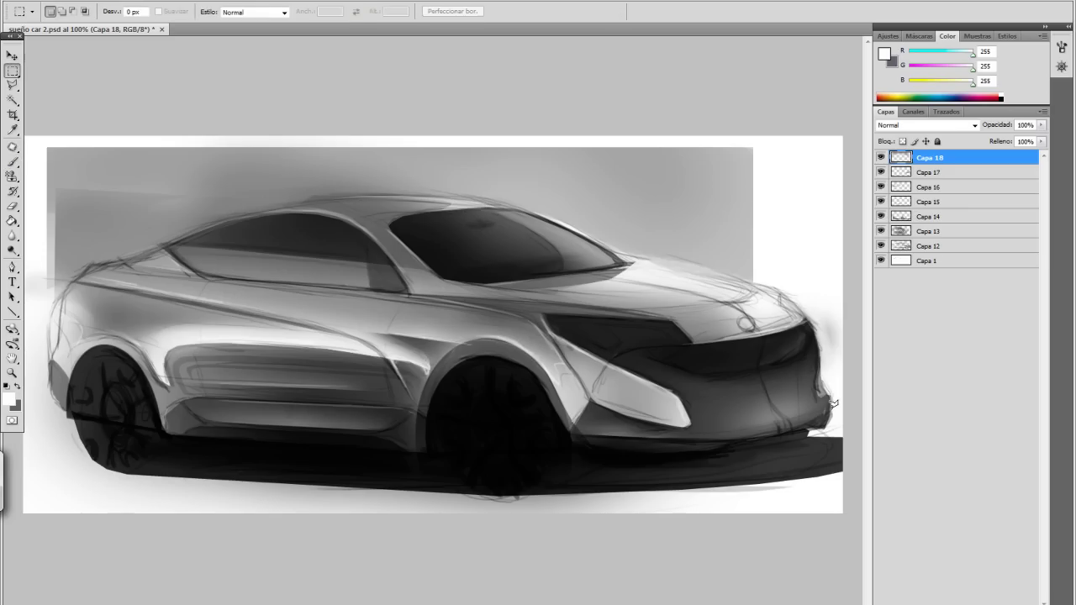
alt+click(829, 410)
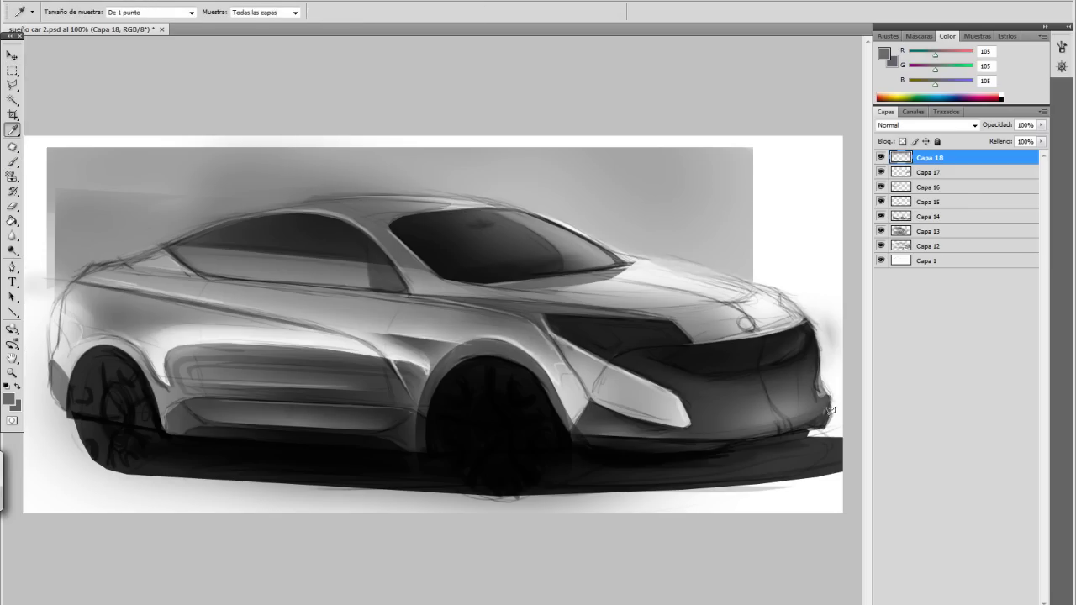
Sample mid and dark greys from the body and lower the brush opacity to 17%.
alt+click(771, 432)
alt+click(723, 446)
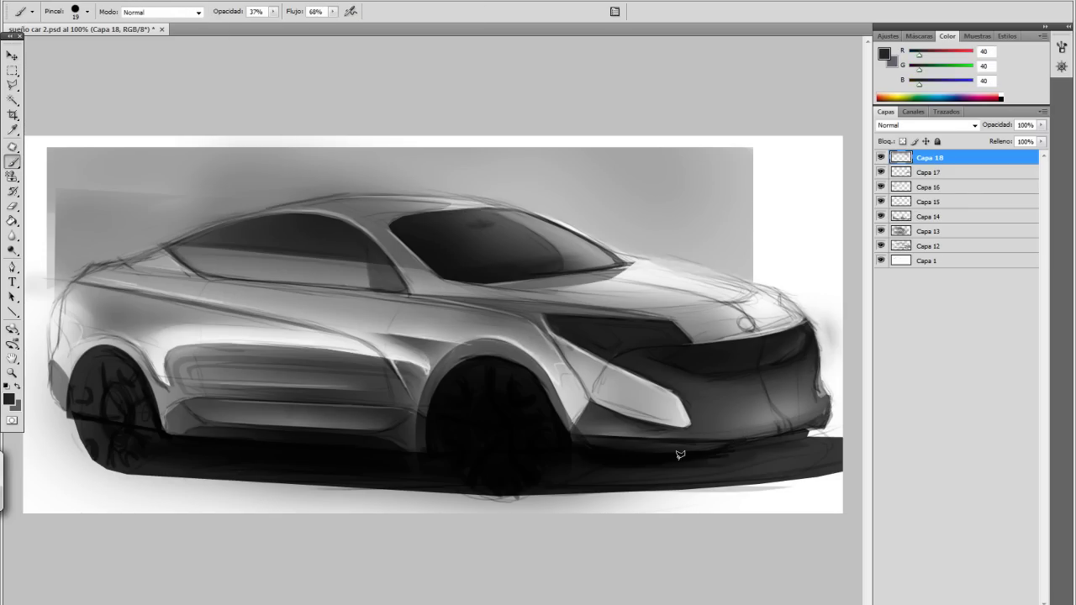
key(alt+e)
key(Escape)
key(1)
key(7)
Shade the front and side, sampling light, medium and white greys at varying zoom.
ctrl+click(672, 429)
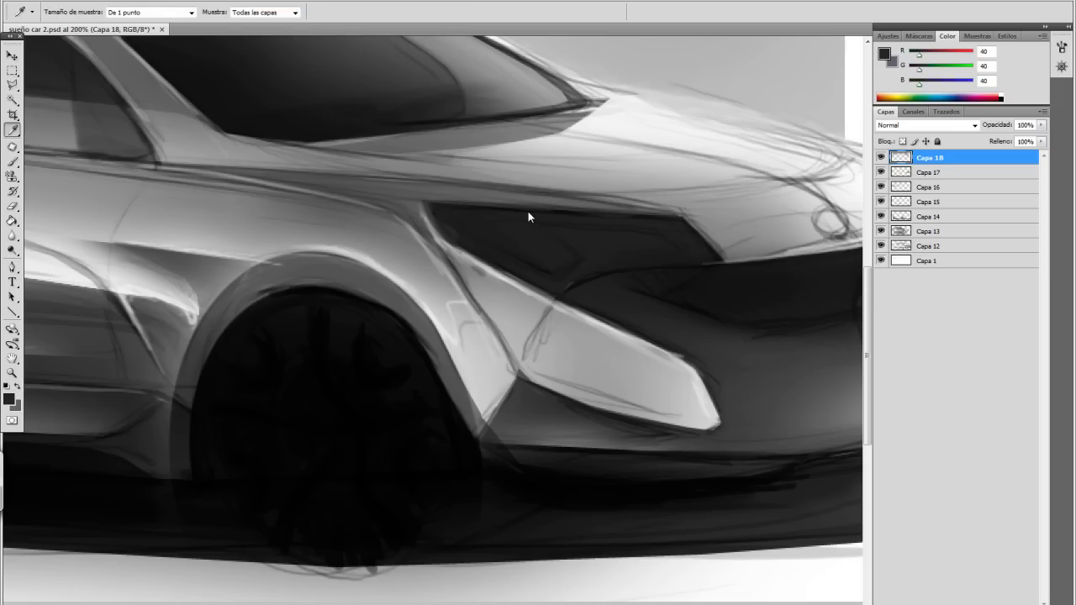
alt+click(618, 336)
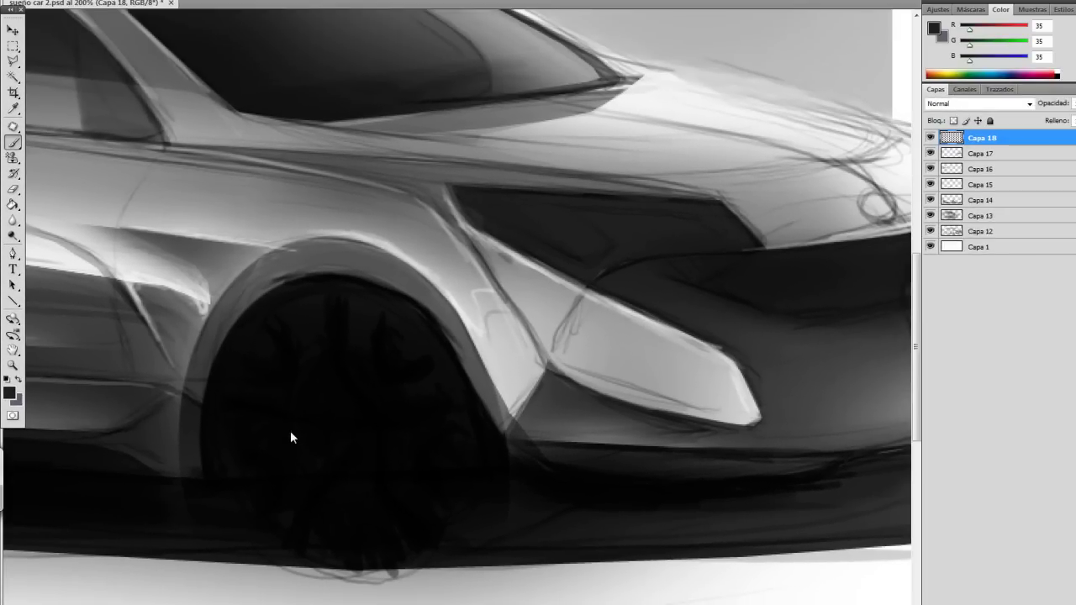
scroll(269, 435, left, 3)
scroll(262, 435, left, 6)
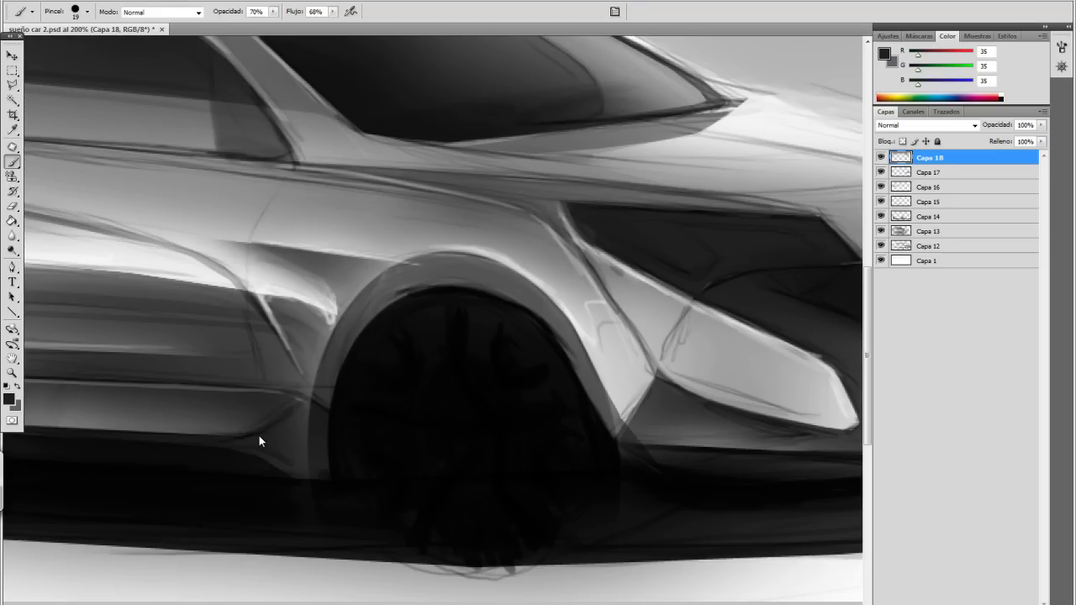
alt+click(261, 435)
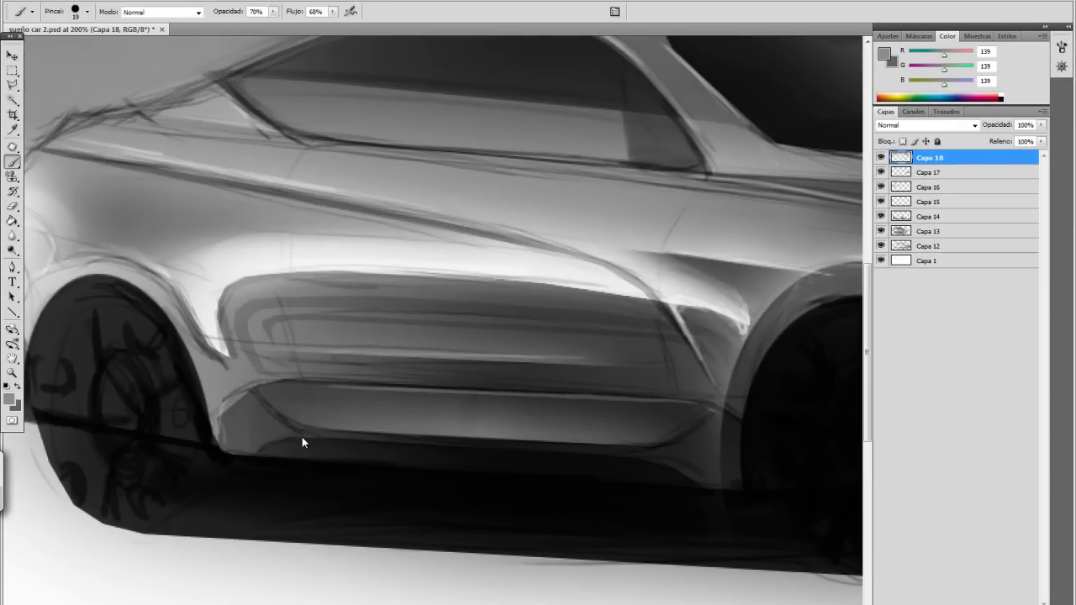
key(z)
alt+click(302, 437)
click(398, 368)
key(b)
alt+click(449, 278)
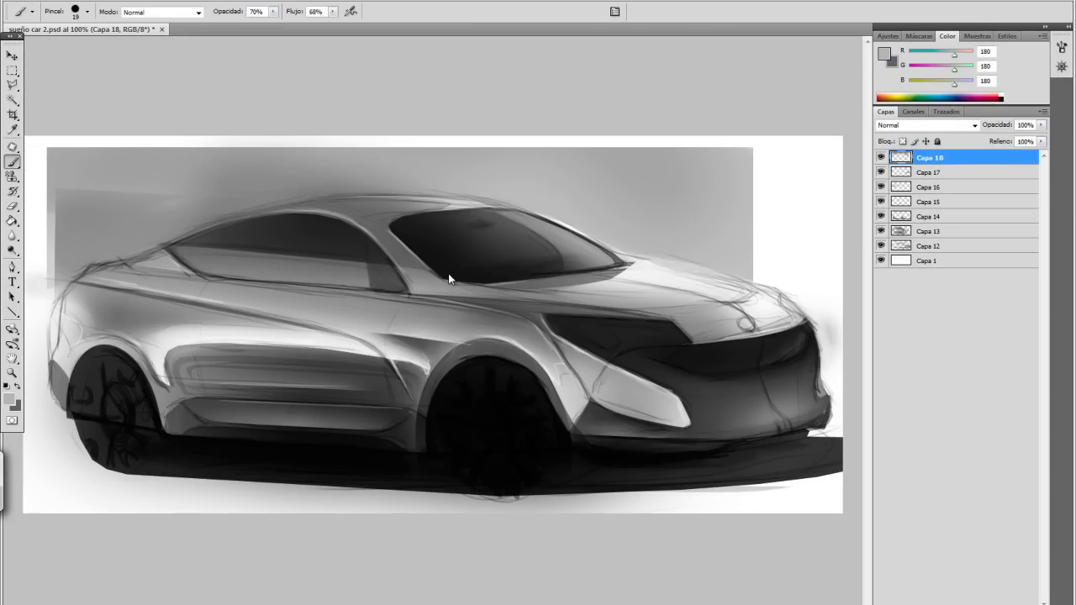
alt+click(269, 141)
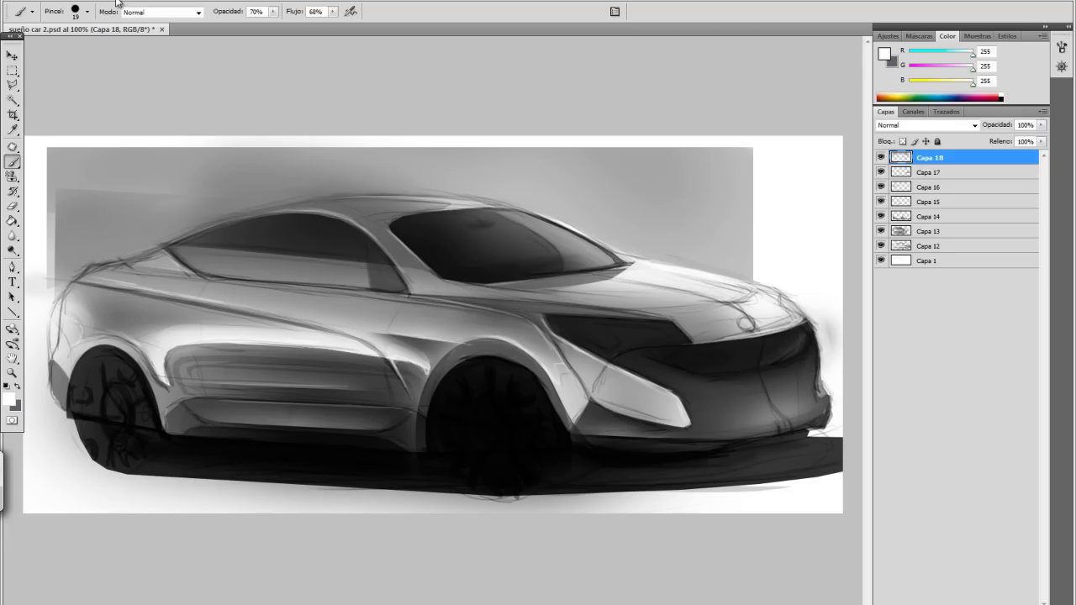
Outline the door recess as a polygonal selection, set brush opacity to 26%, and deselect.
key(l)
key(b)
click(74, 12)
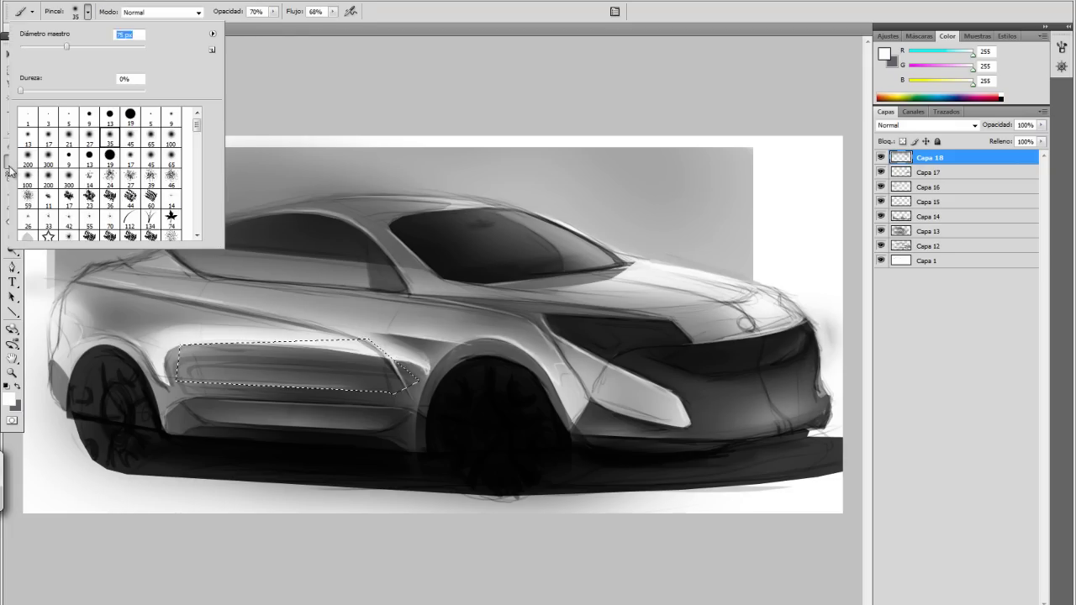
key(Escape)
click(273, 12)
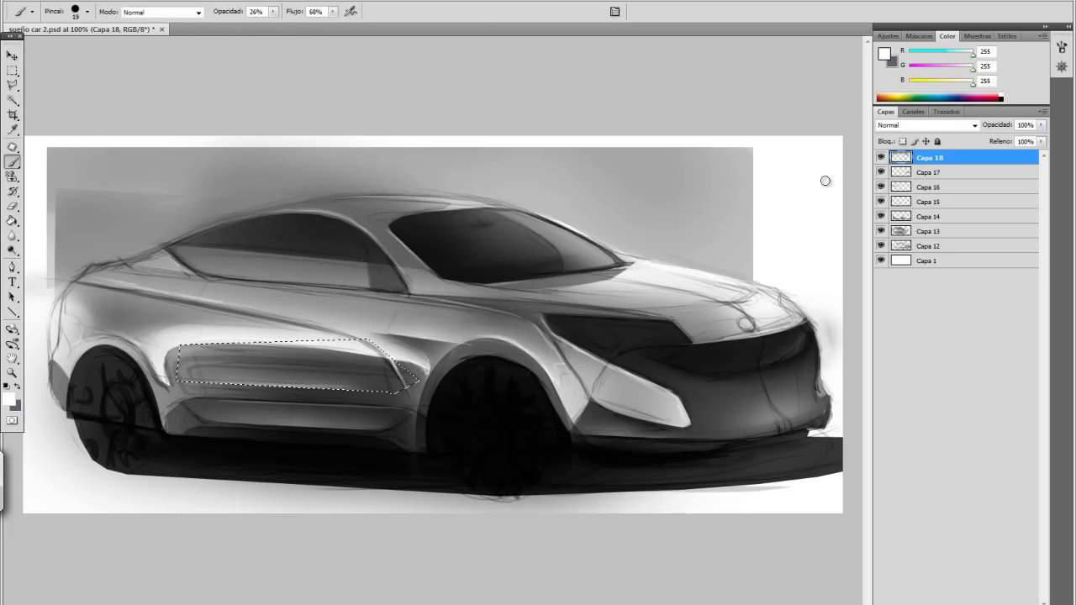
key(m)
key(ctrl+d)
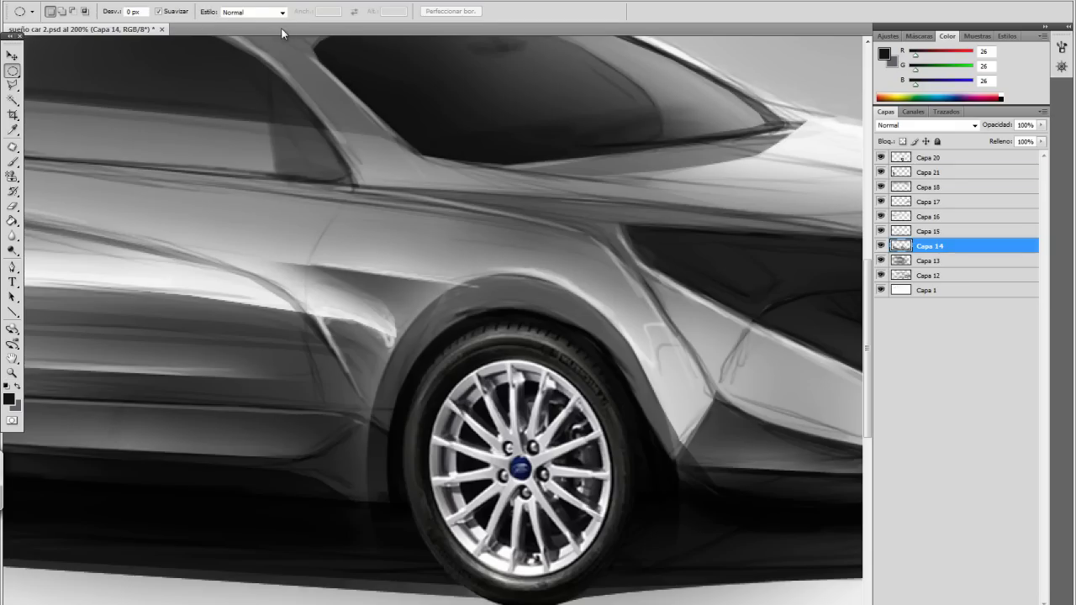
Add a new layer and fit an elliptical selection rotated -10° around the front rim.
key(b)
click(86, 12)
key(ctrl+shift+alt+n)
key(x)
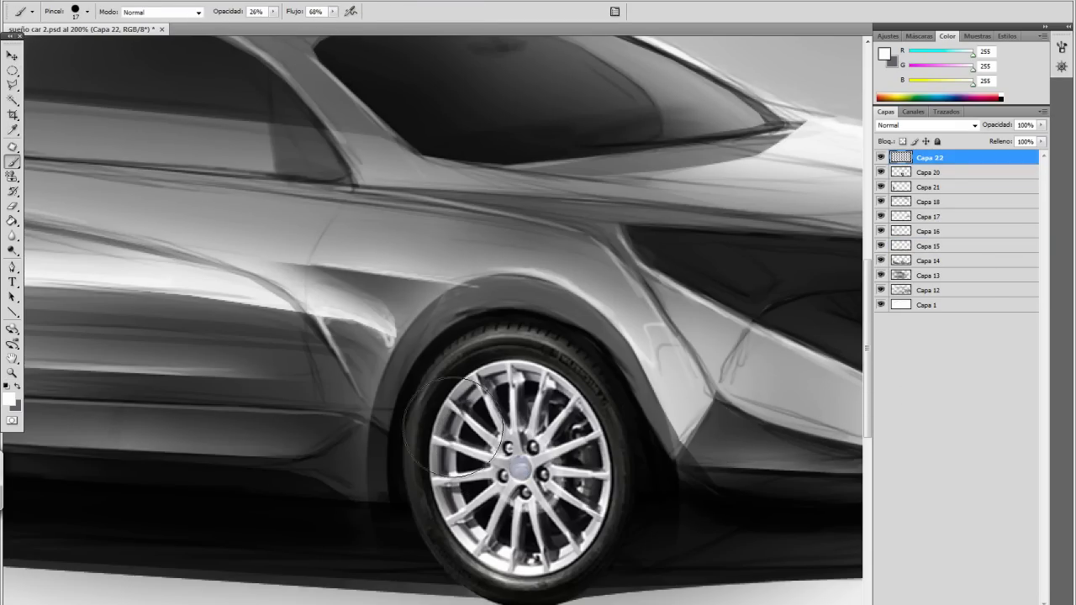
click(12, 71)
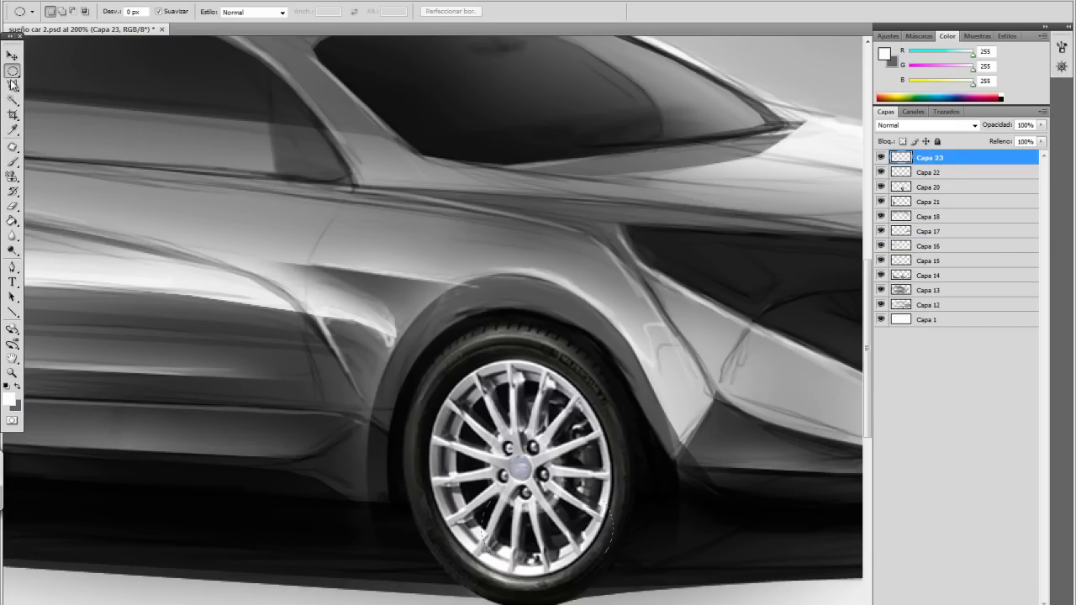
key(ctrl+t)
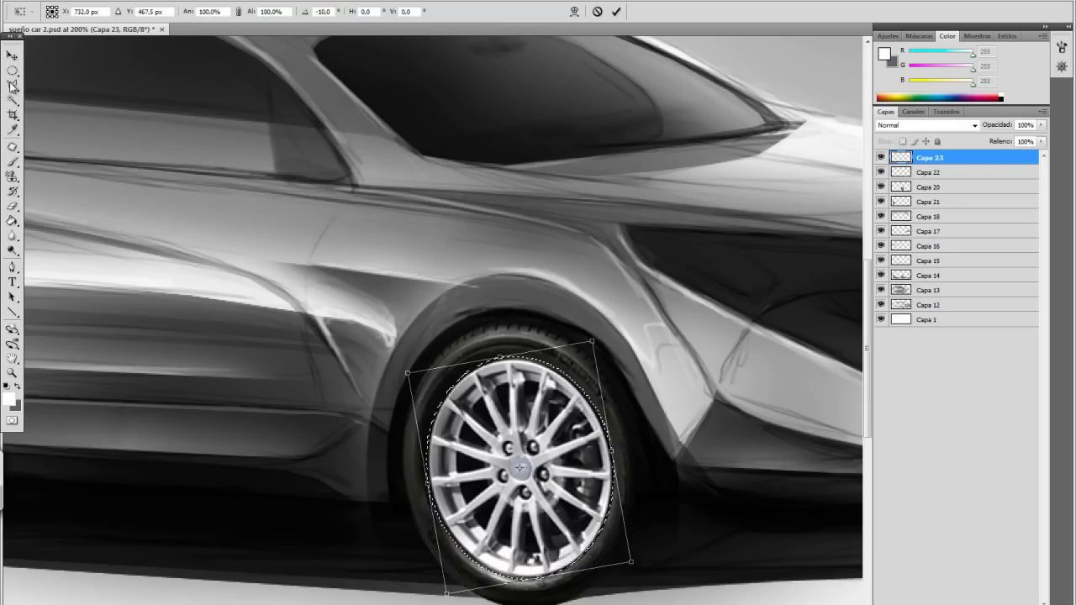
key(Return)
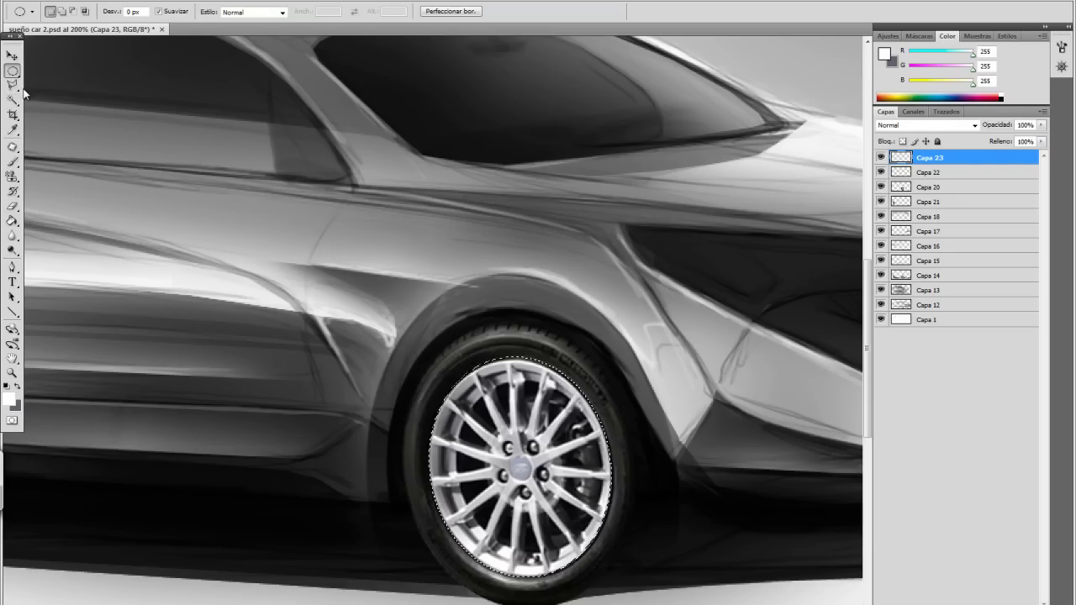
key(alt+bracketleft)
On a new layer, fill the front wheel selection black and restore the selection.
key(ctrl+shift+alt+n)
click(884, 53)
click(894, 291)
key(b)
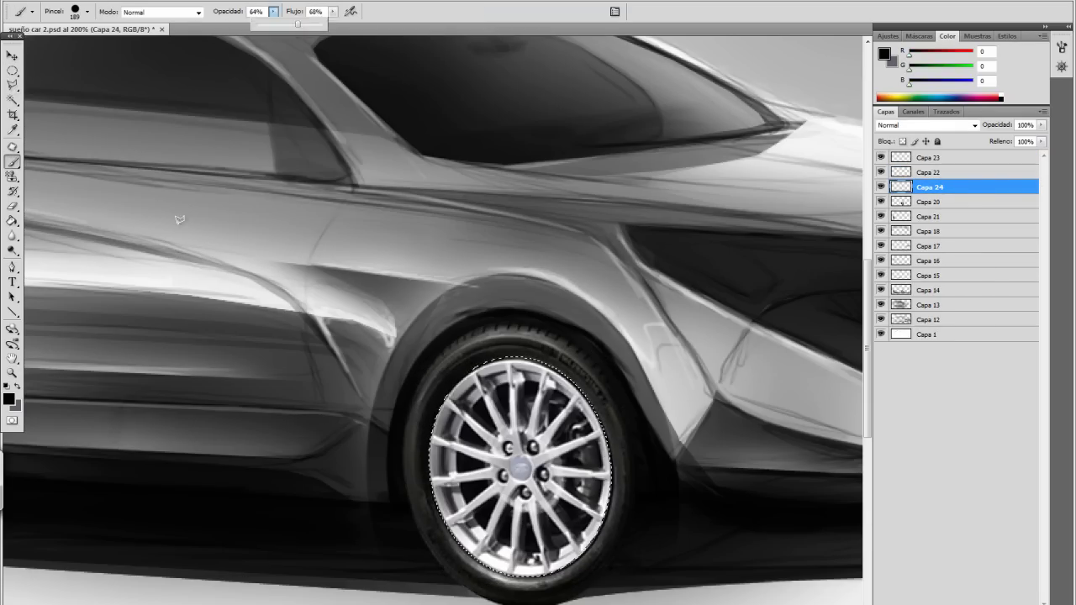
key(alt+BackSpace)
key(ctrl+d)
key(m)
key(ctrl+shift+d)
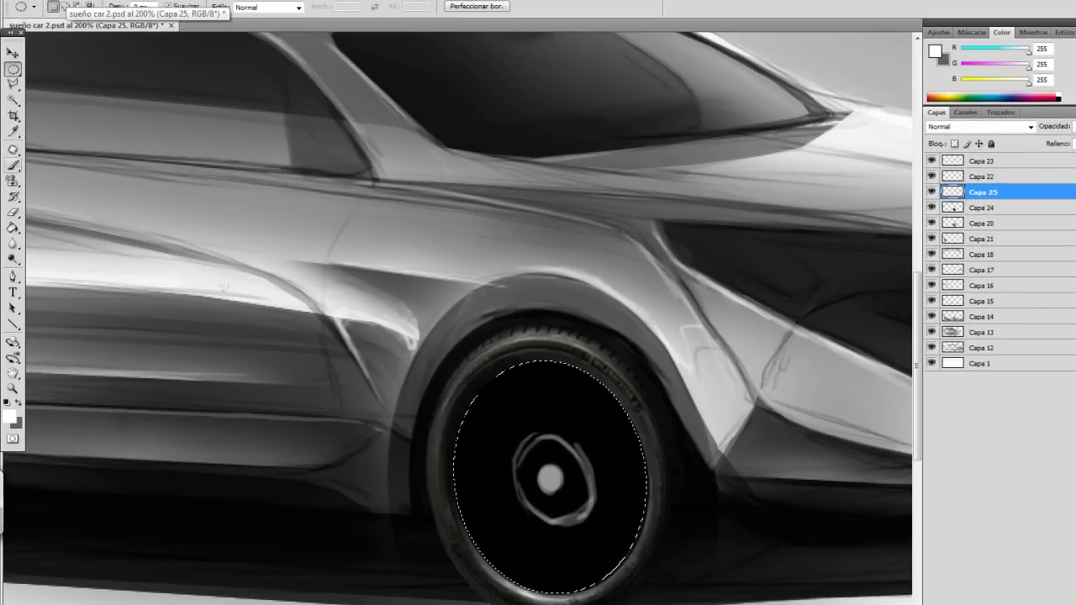
Paint a soft white ring with a 54 px, 0% hardness brush and resize it.
key(b)
key(x)
right_click(418, 321)
text(54)
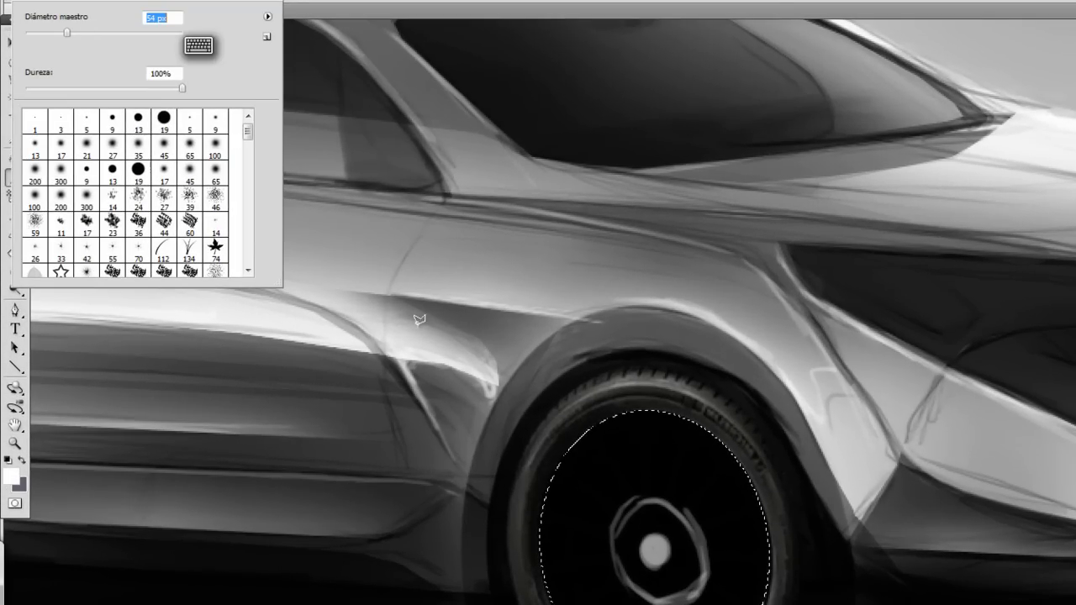
key(Tab)
text(0)
key(Return)
drag(560, 439, 519, 428)
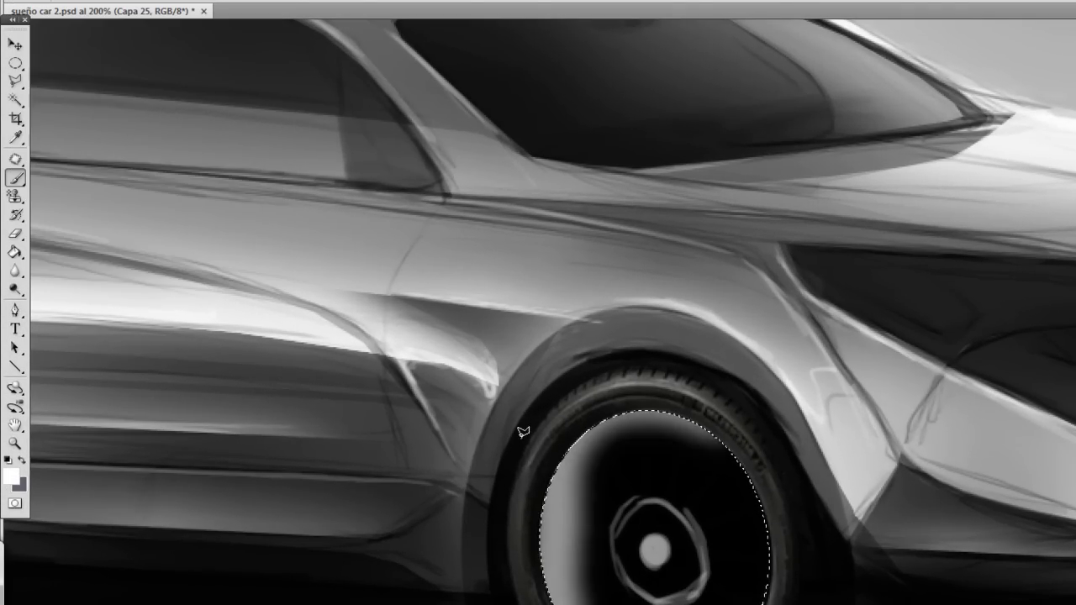
key(ctrl+t)
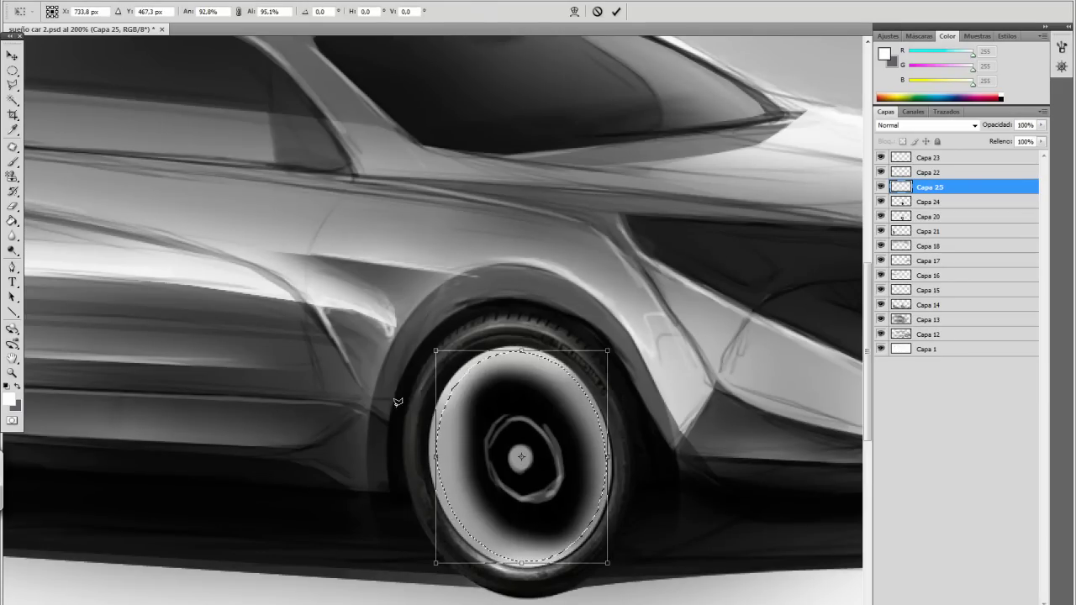
key(Return)
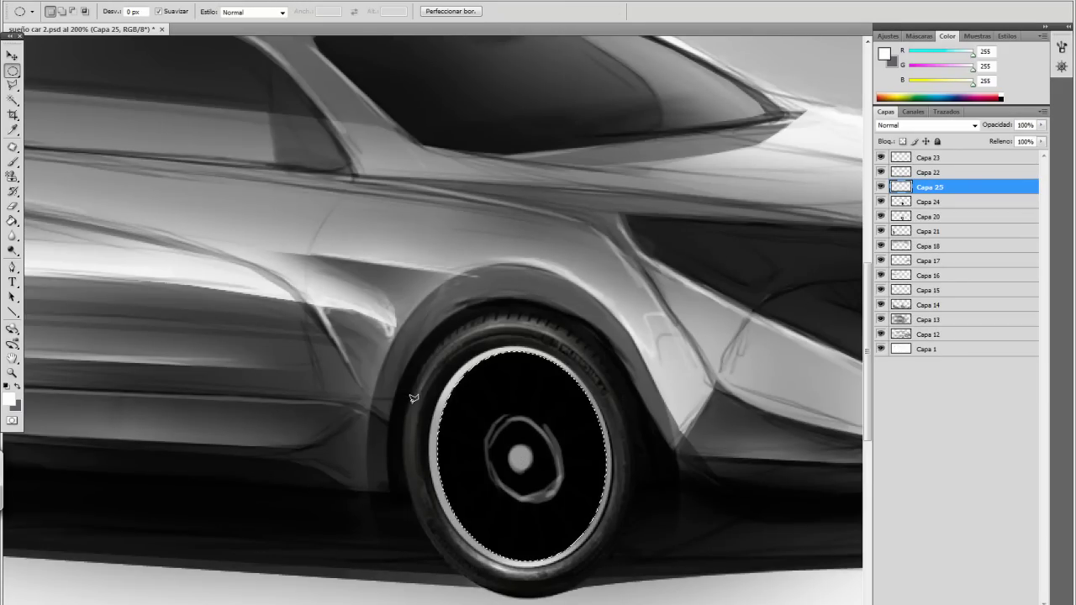
Add a spokes layer and paint a light spoke above the hub.
key(b)
key(ctrl+shift+alt+n)
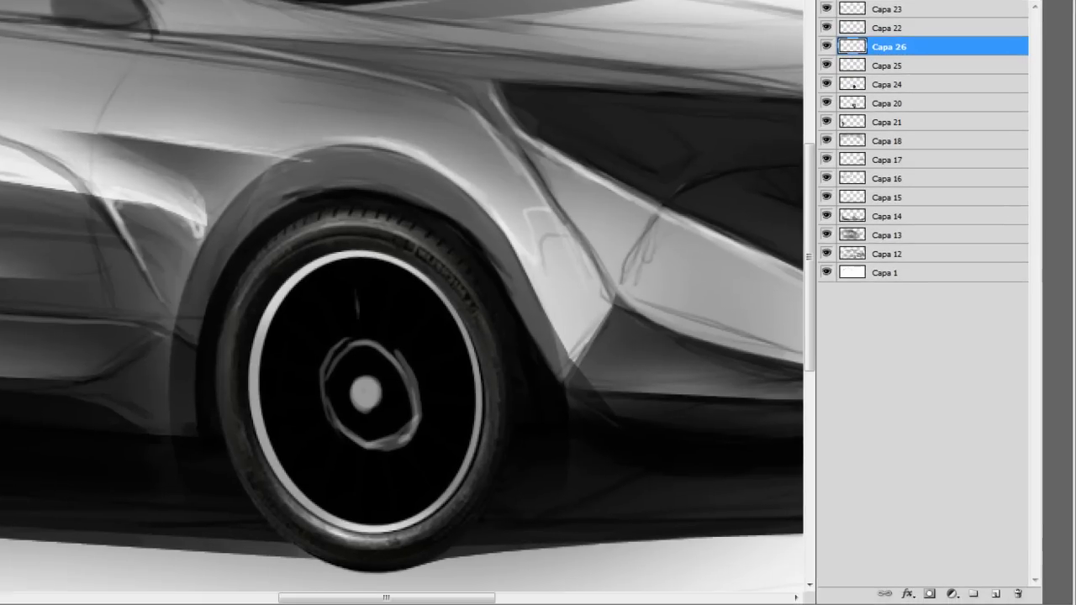
drag(355, 267, 359, 336)
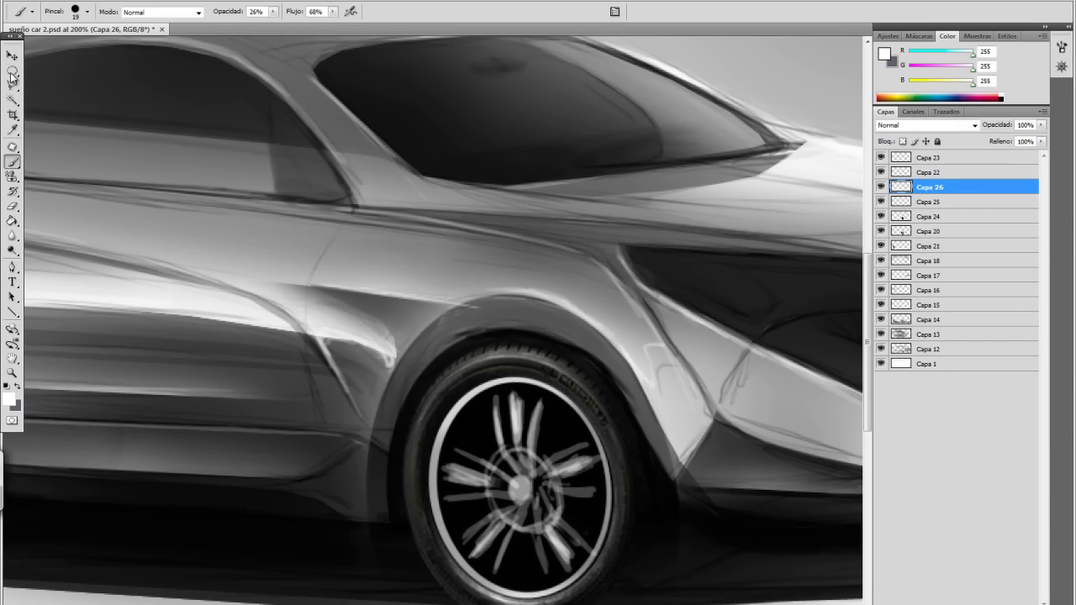
Check the whole car, return to the front wheel, and set brush size and paint colour for spokes.
key(z)
key(ctrl+0)
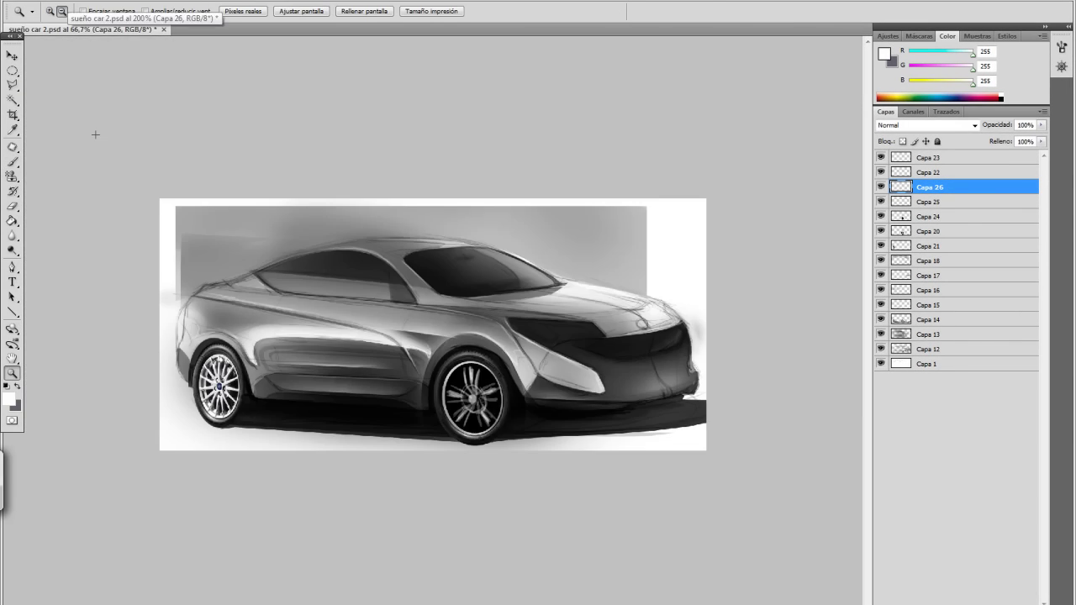
click(159, 161)
key(ctrl+plus)
key(b)
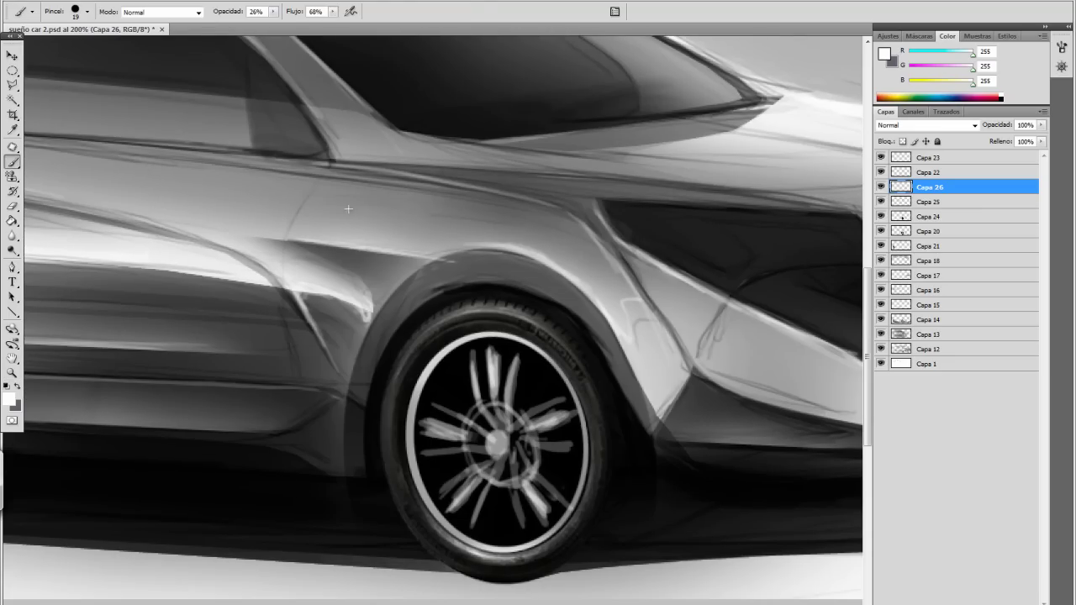
key(m)
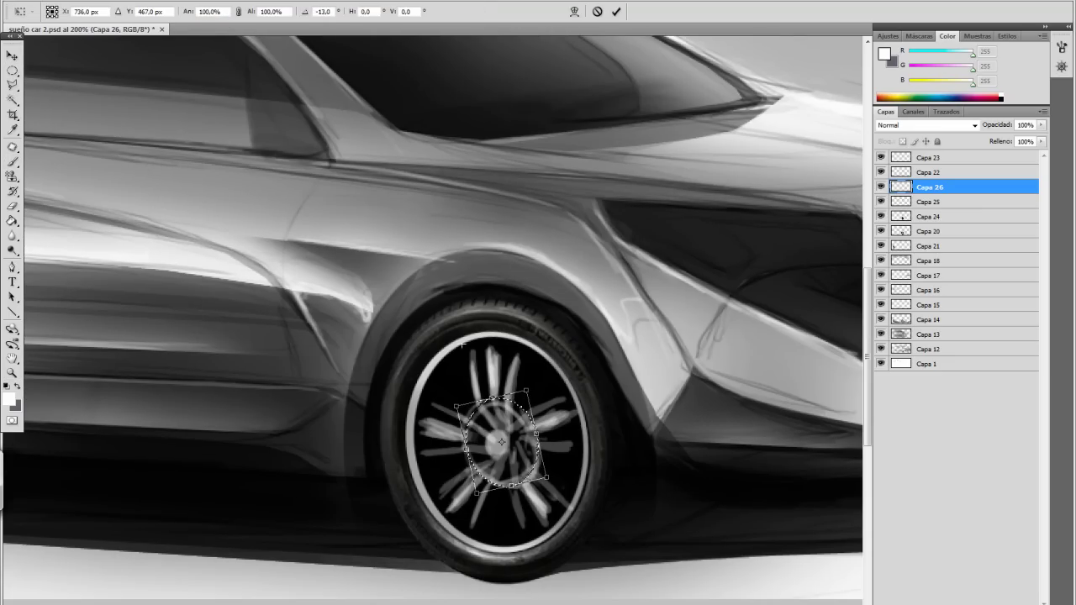
key(b)
right_click(7, 84)
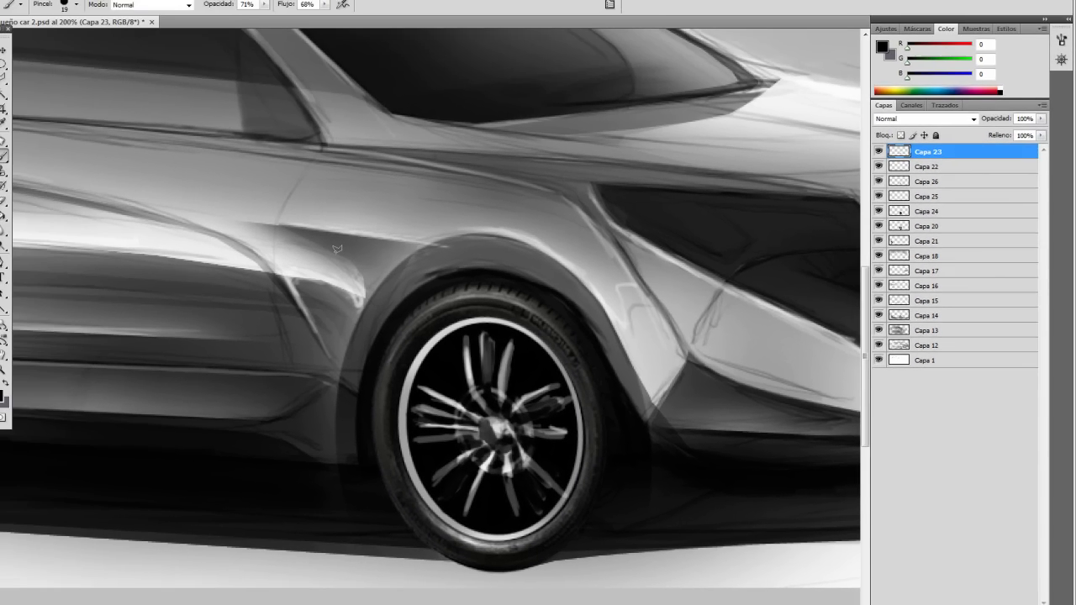
click(870, 8)
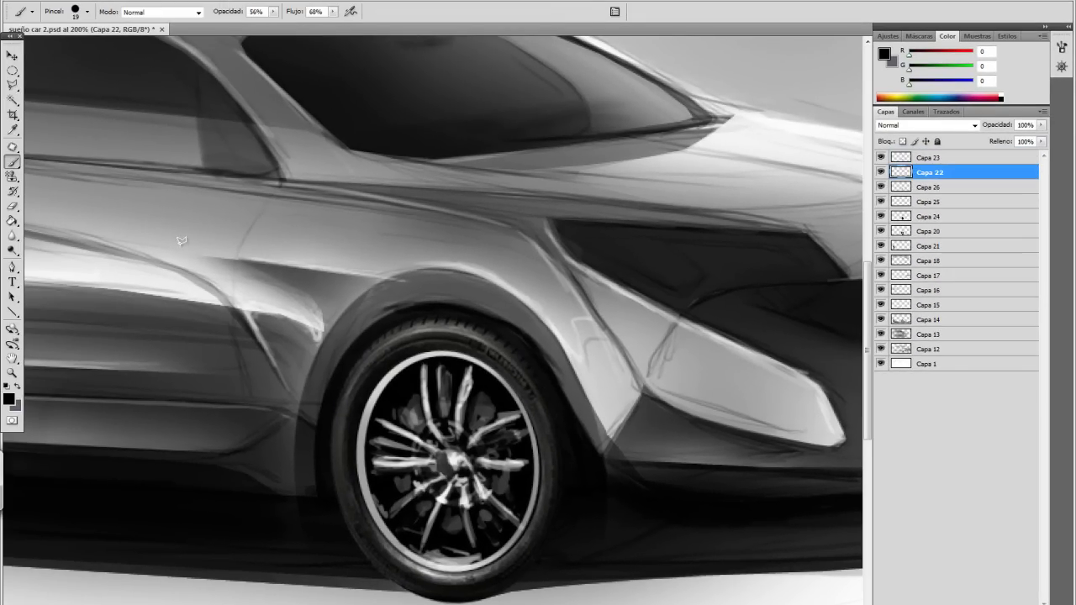
Enlarge the front rim slightly to fill the tyre.
key(ctrl+t)
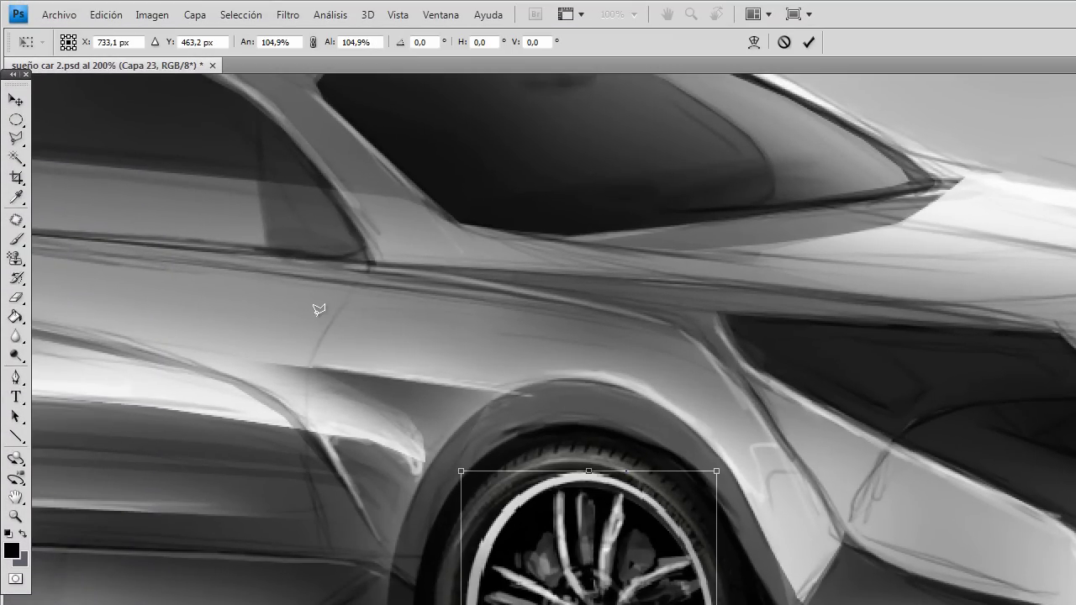
drag(711, 604, 714, 604)
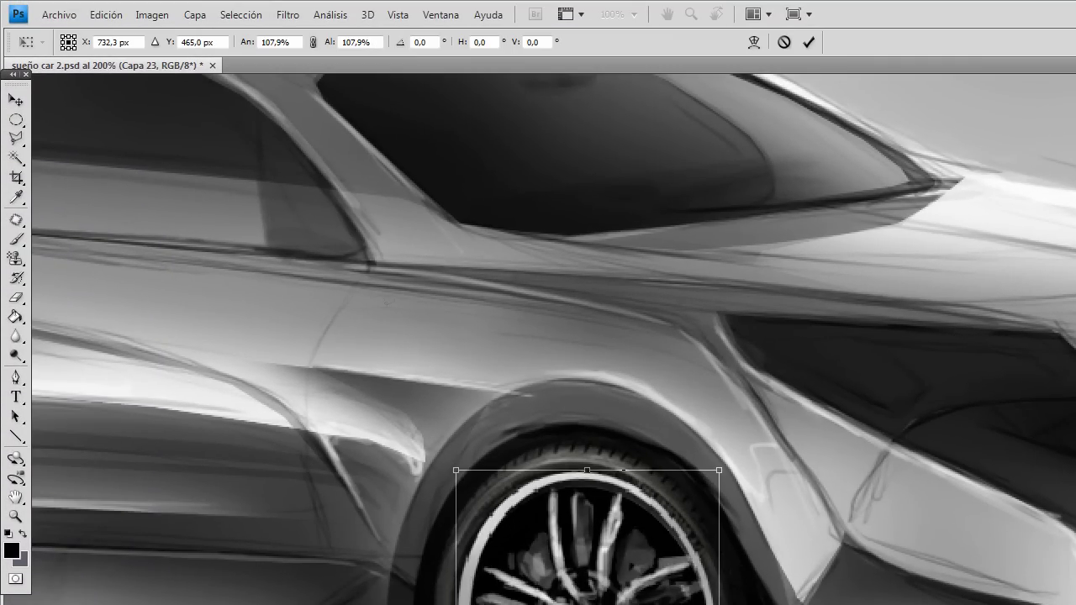
key(Return)
Fit the rim copy onto the rear wheel arch and view the whole car.
key(z)
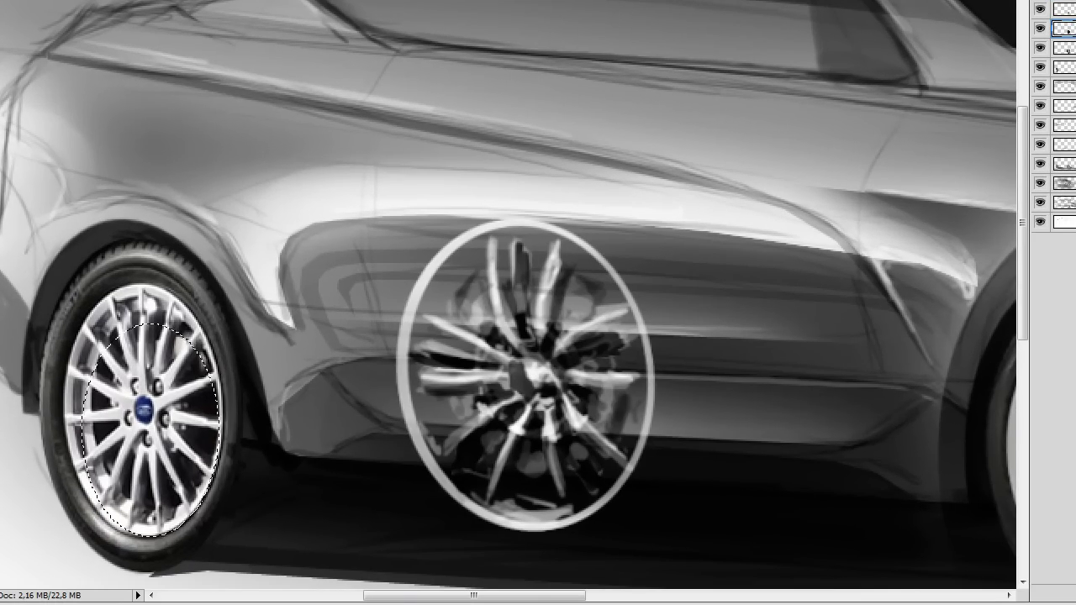
right_click(143, 59)
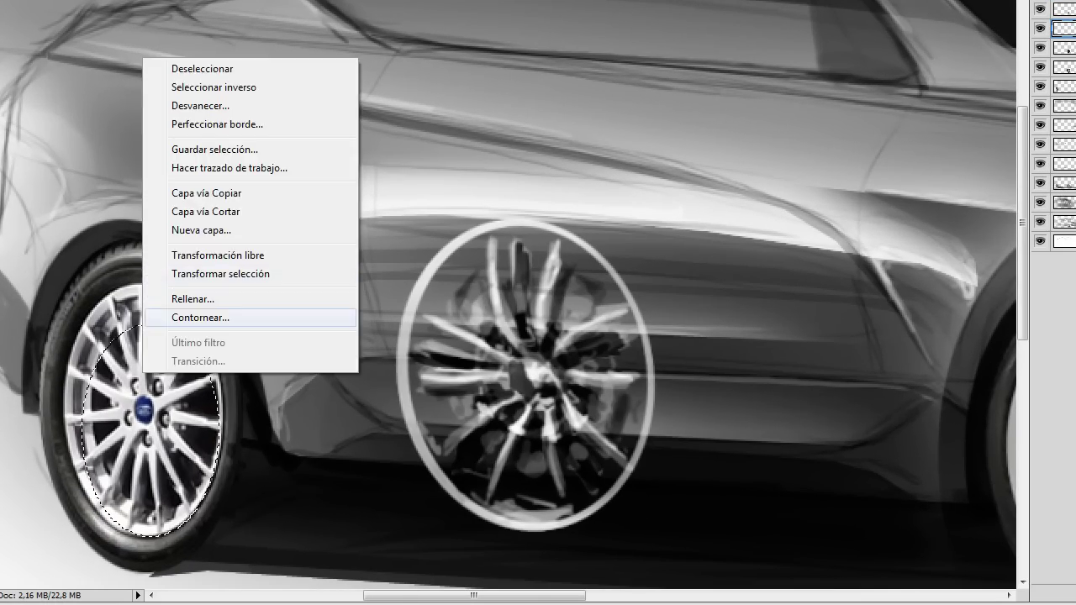
click(244, 271)
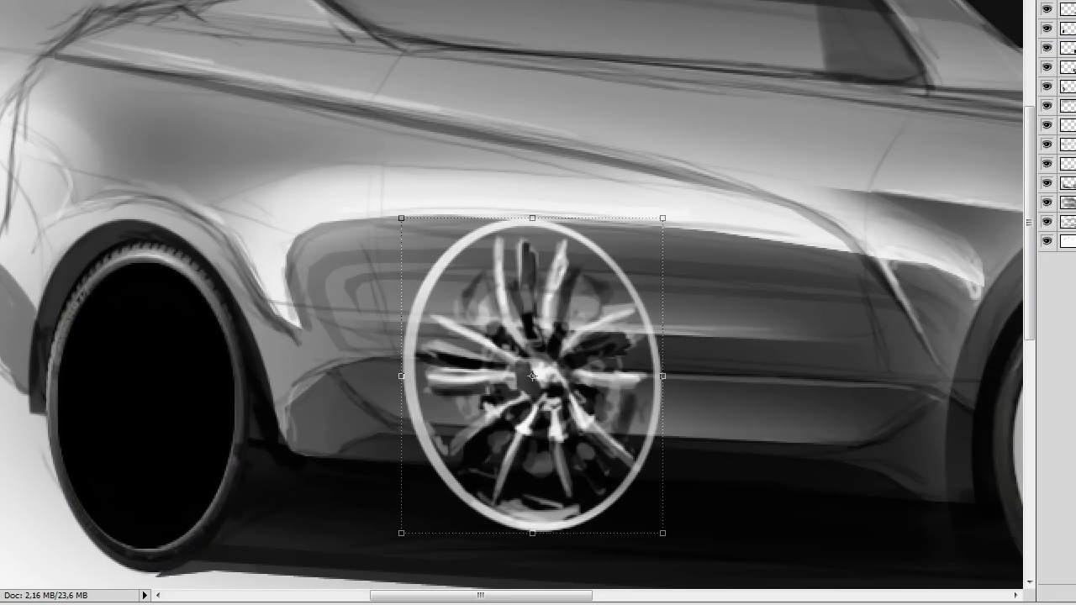
drag(532, 375, 147, 410)
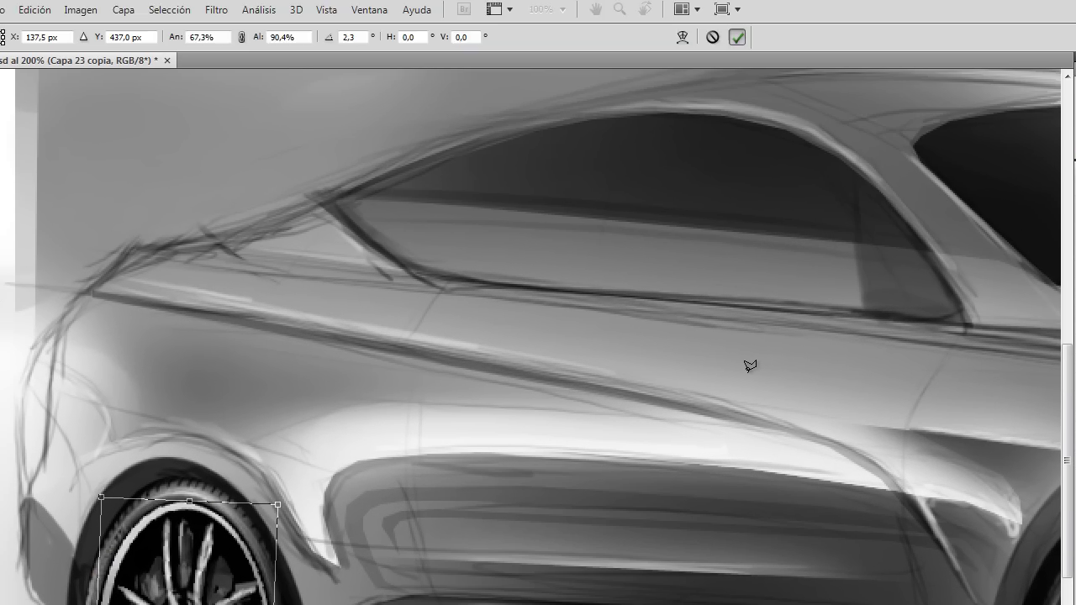
key(Return)
key(z)
alt+click(622, 387)
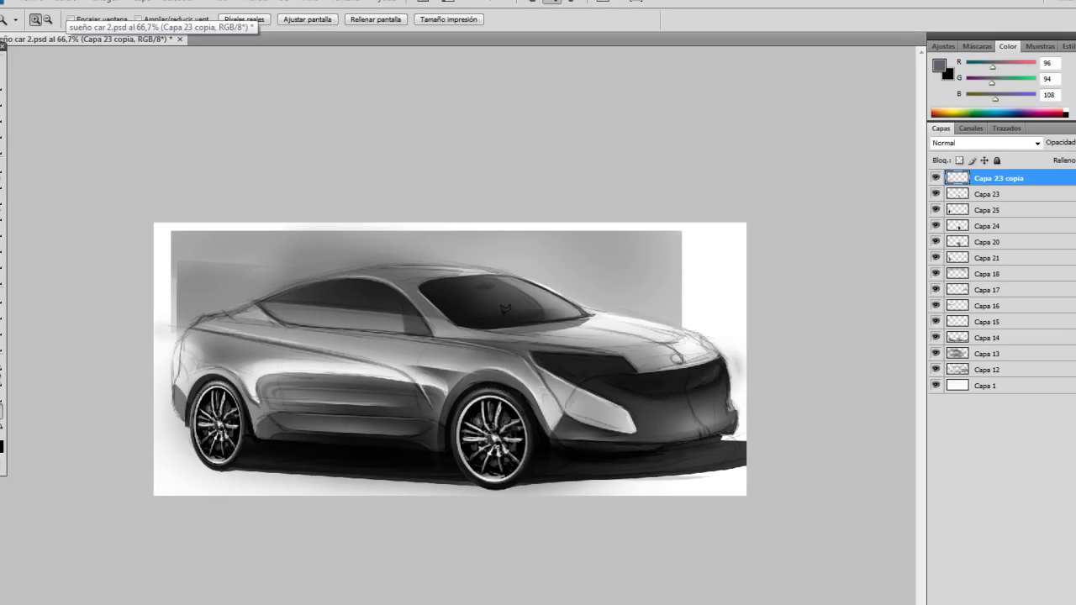
Fill a lassoed patch of shadow under the car with a light tone and deselect.
click(509, 425)
click(509, 425)
key(i)
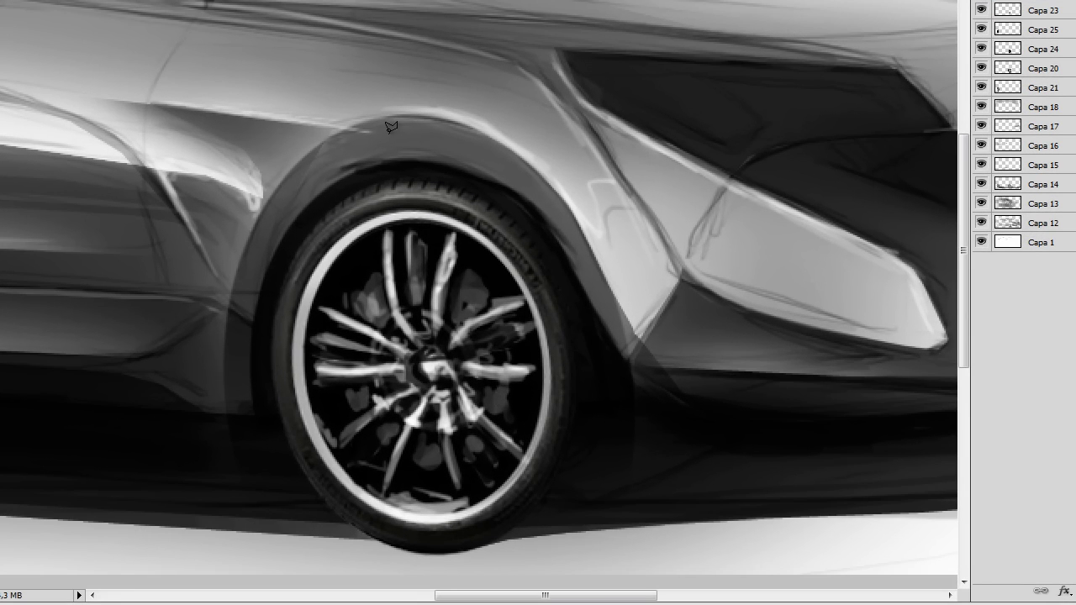
scroll(340, 82, left, 1)
scroll(342, 68, left, 8)
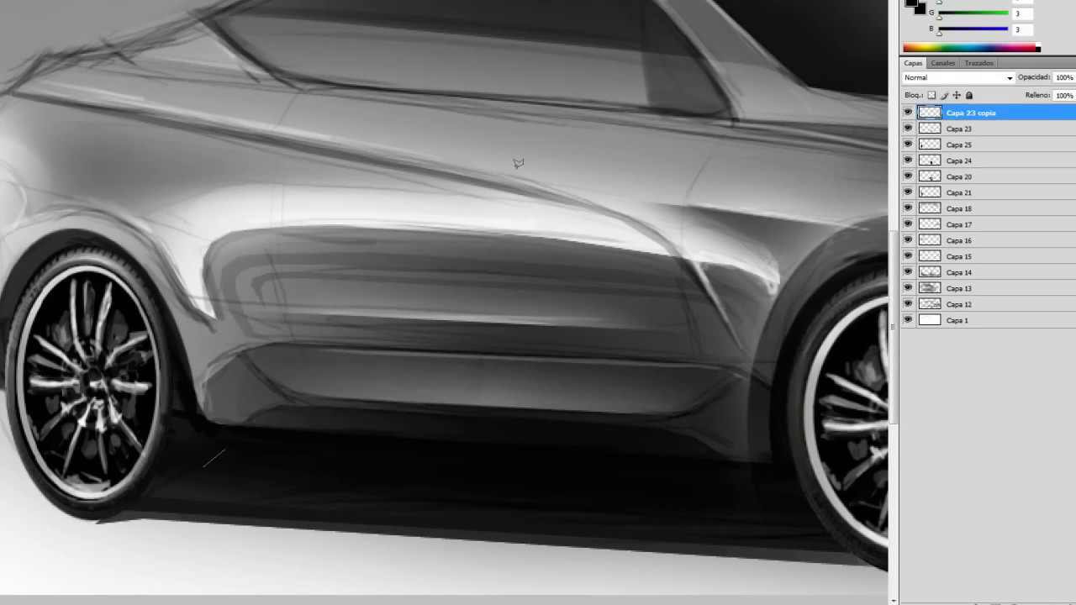
click(245, 445)
click(408, 453)
key(b)
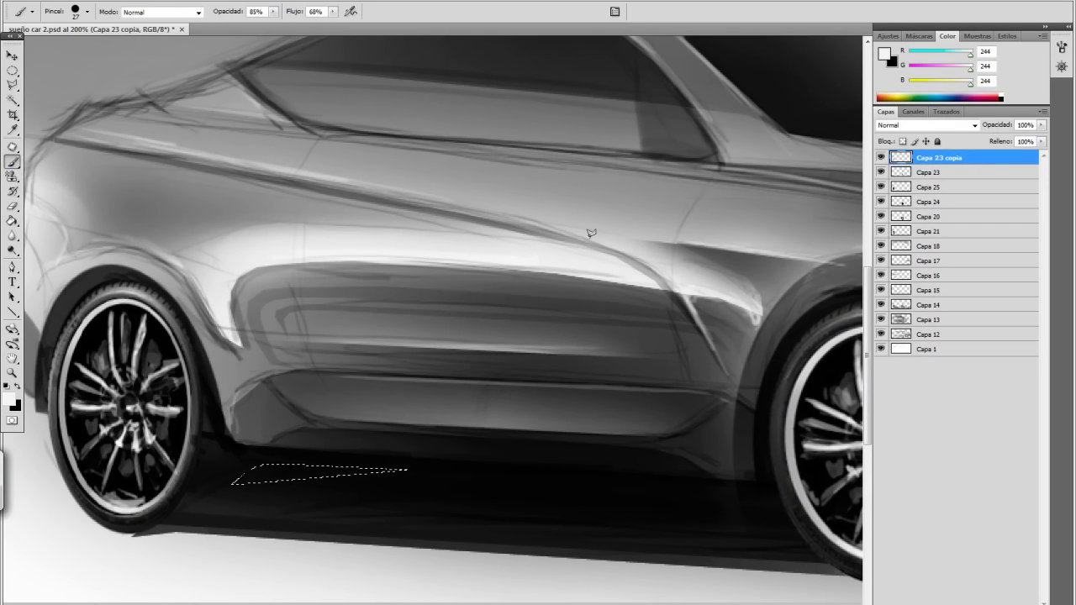
key(x)
key(alt+BackSpace)
key(ctrl+d)
Save the sketch and open the flattened sueño car 2.jpg.
key(z)
key(ctrl+minus)
key(ctrl+minus)
key(ctrl+plus)
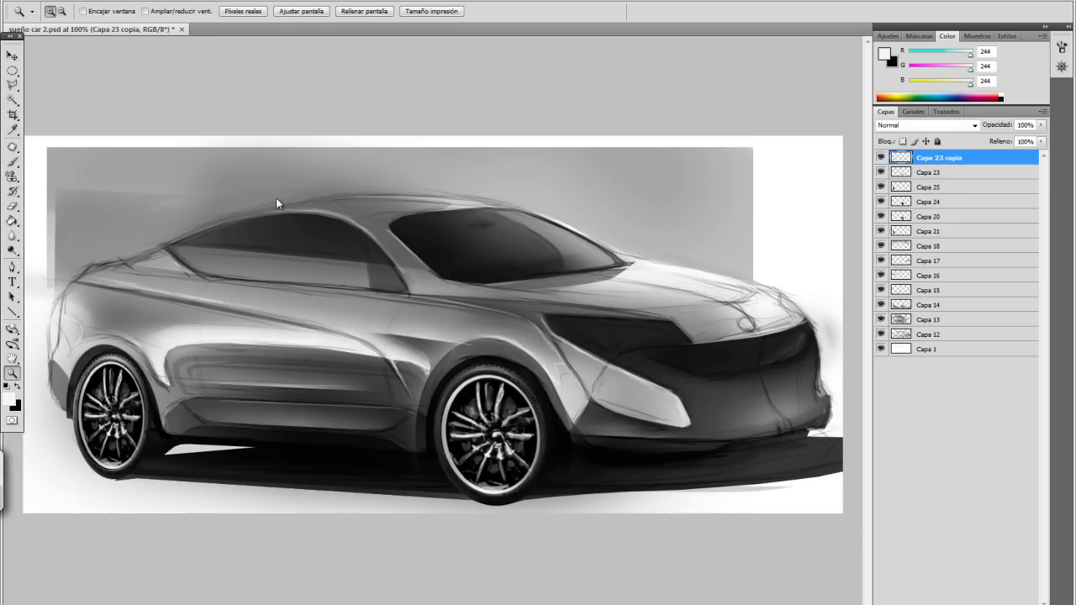
key(b)
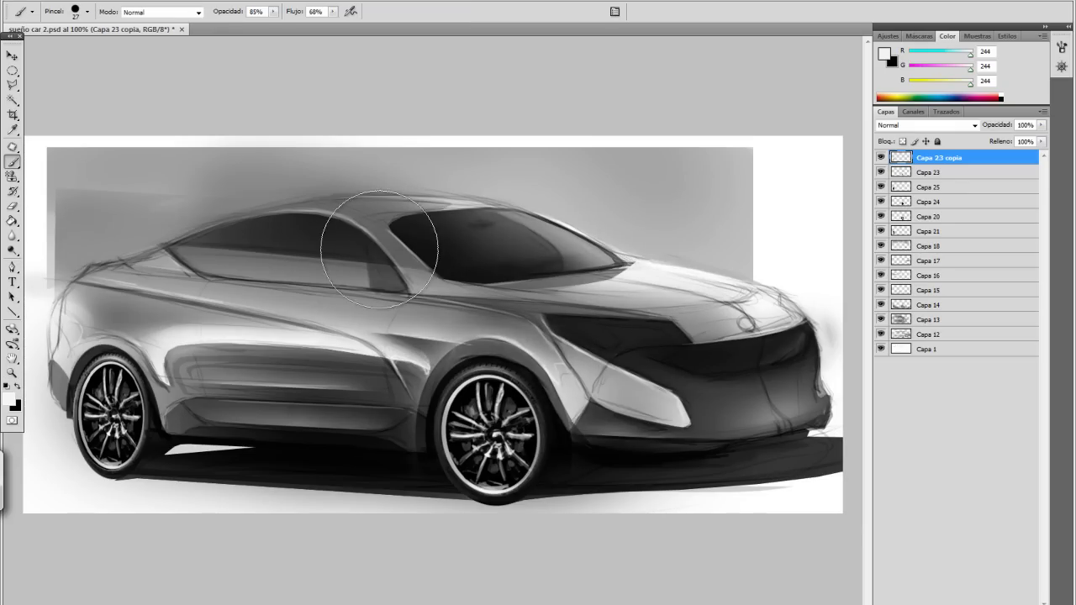
key(ctrl+s)
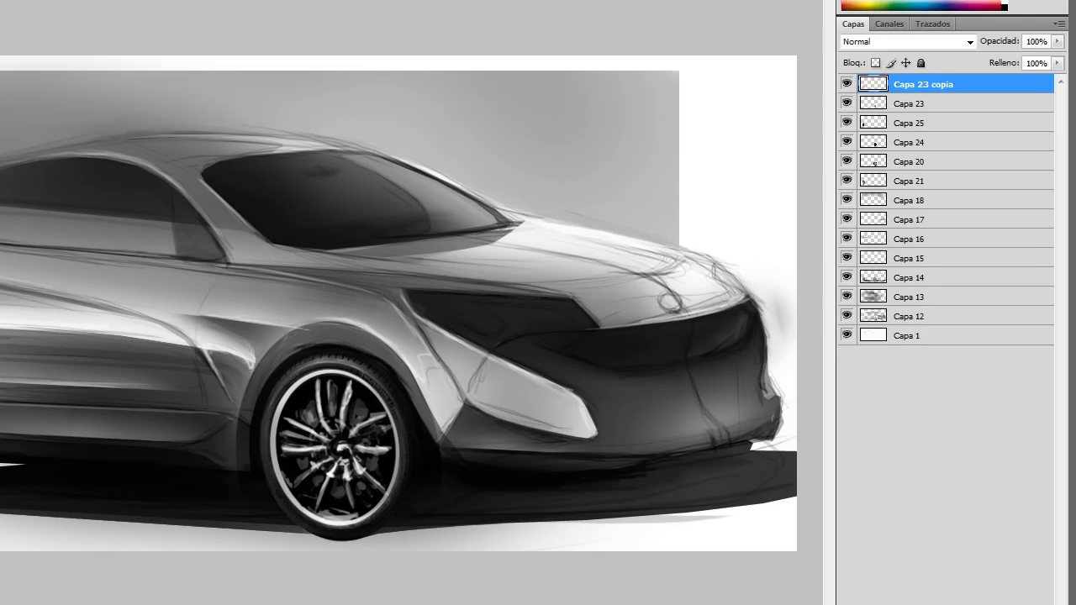
key(ctrl+o)
text(sueño)
key(Return)
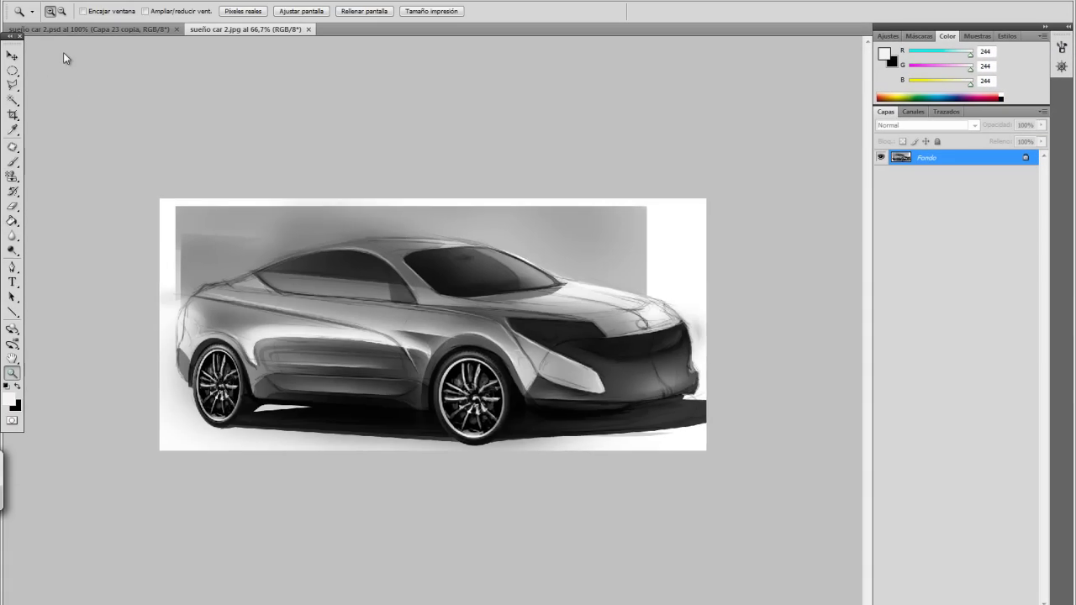
Raise contrast to 45, apply midtone Color Balance -8/-5/+17, and burn the windshield slightly.
key(ctrl+0)
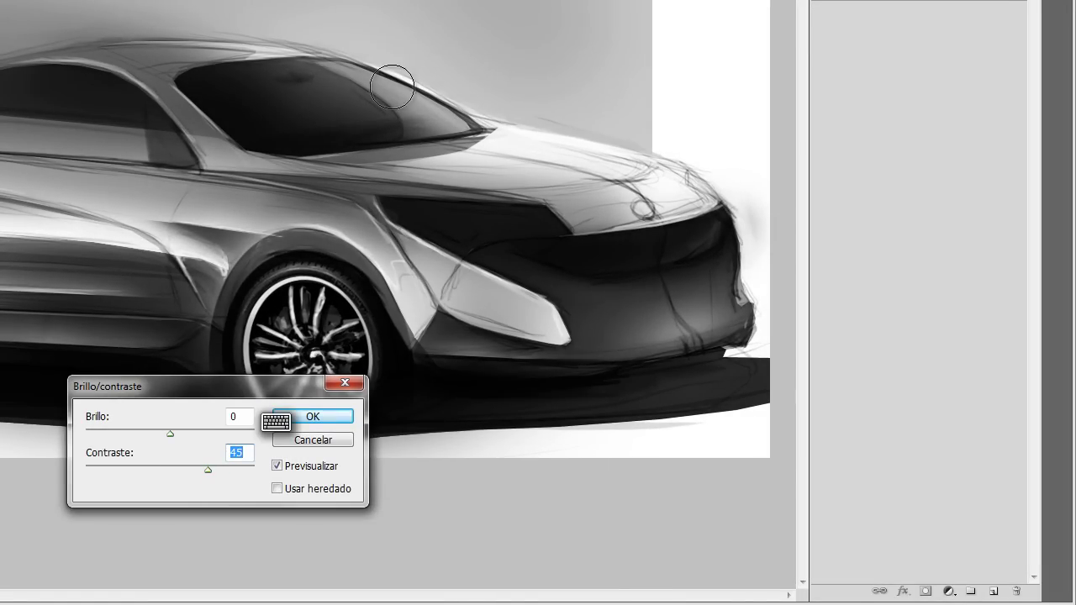
key(Return)
key(ctrl+b)
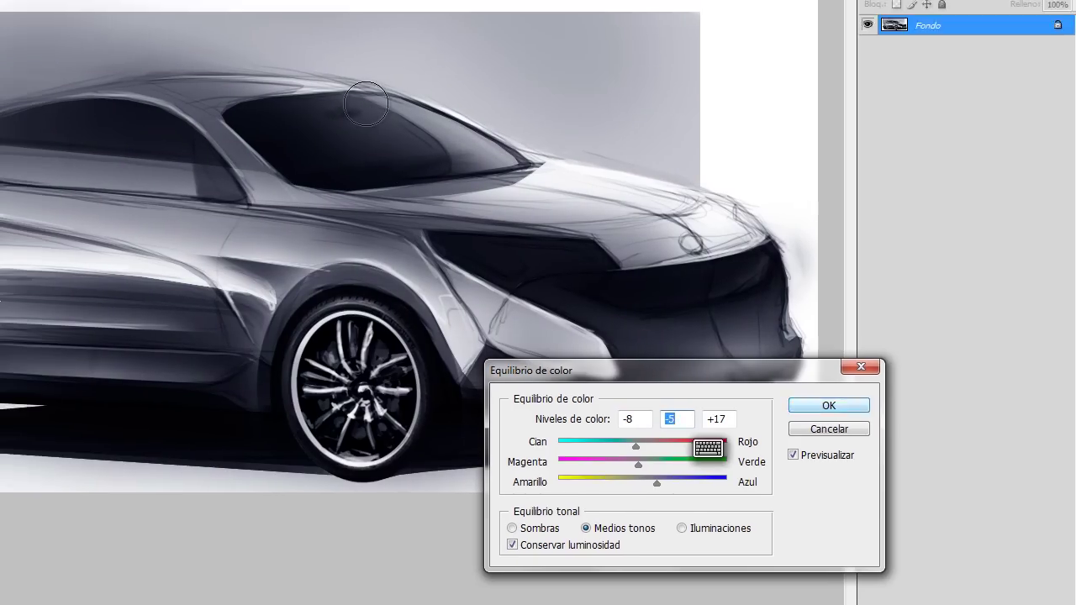
key(Return)
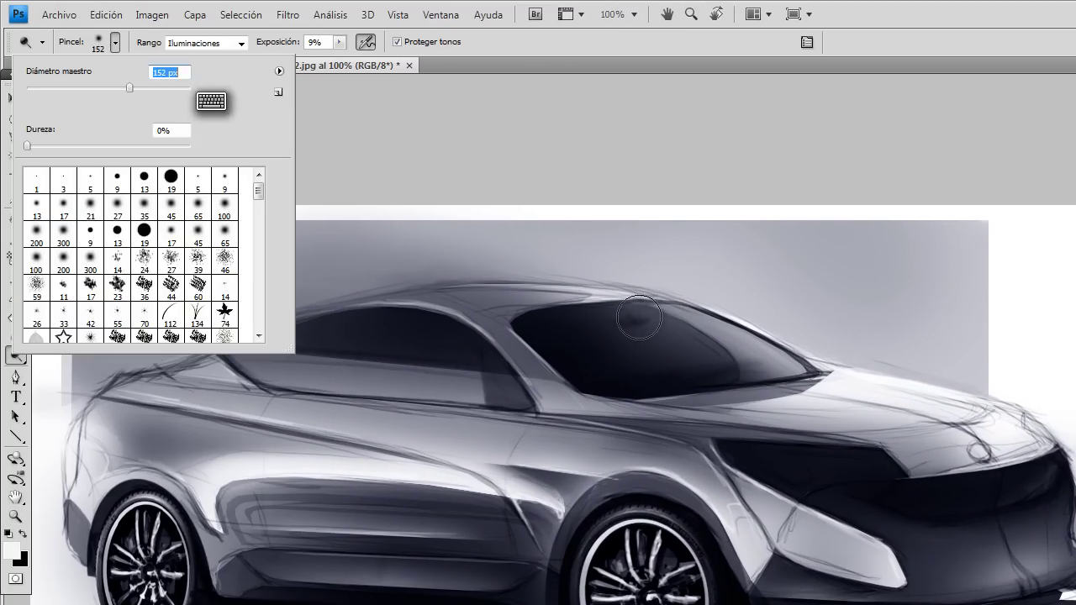
key(Return)
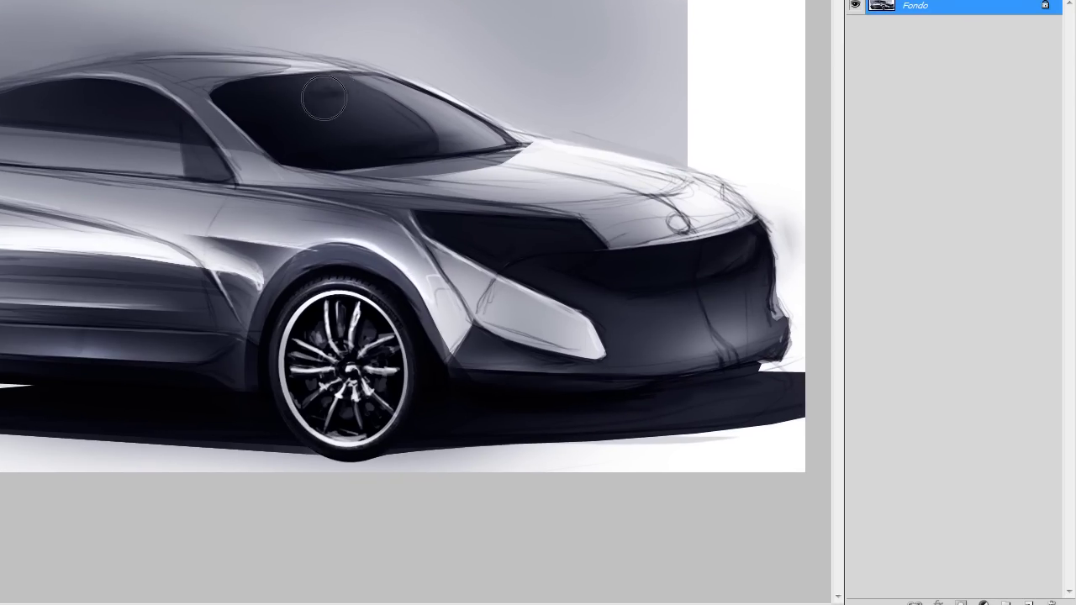
click(324, 99)
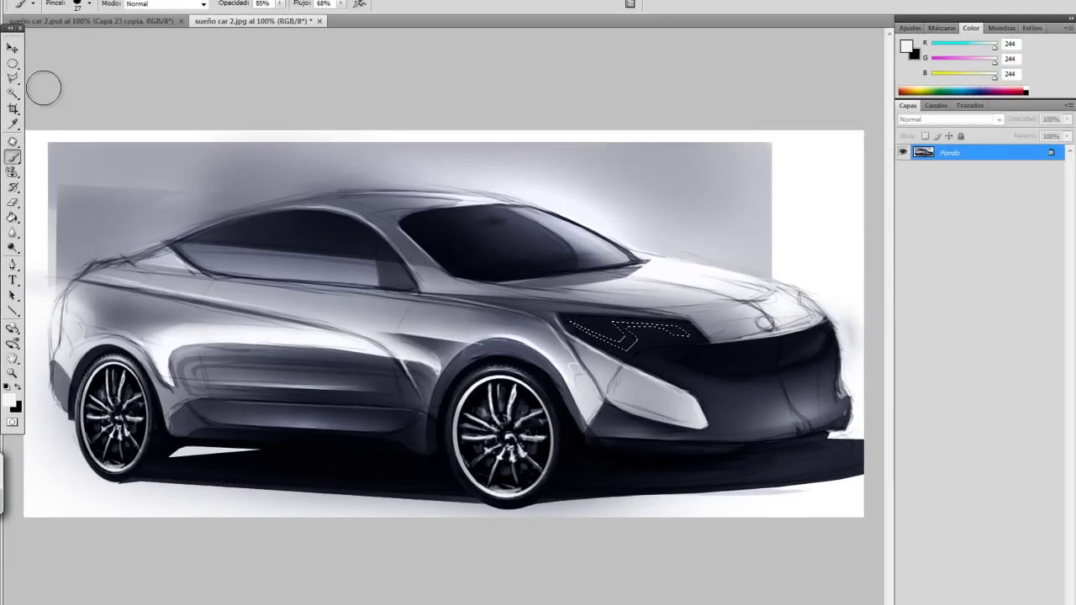
Pick cyan and paint the headlight with a soft glow at about 13% brush opacity.
click(9, 398)
key(Return)
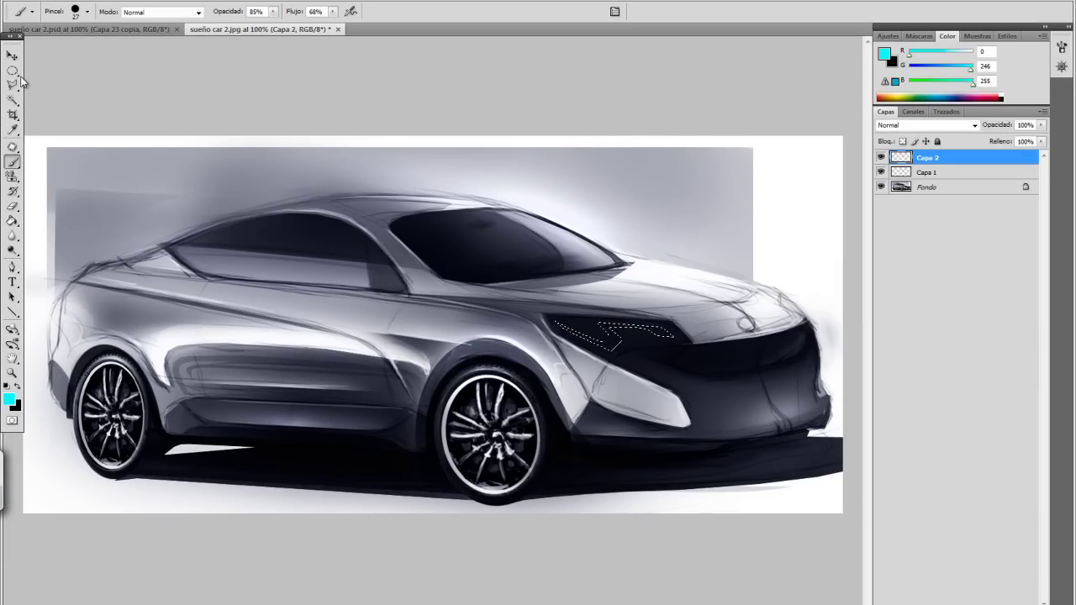
click(13, 71)
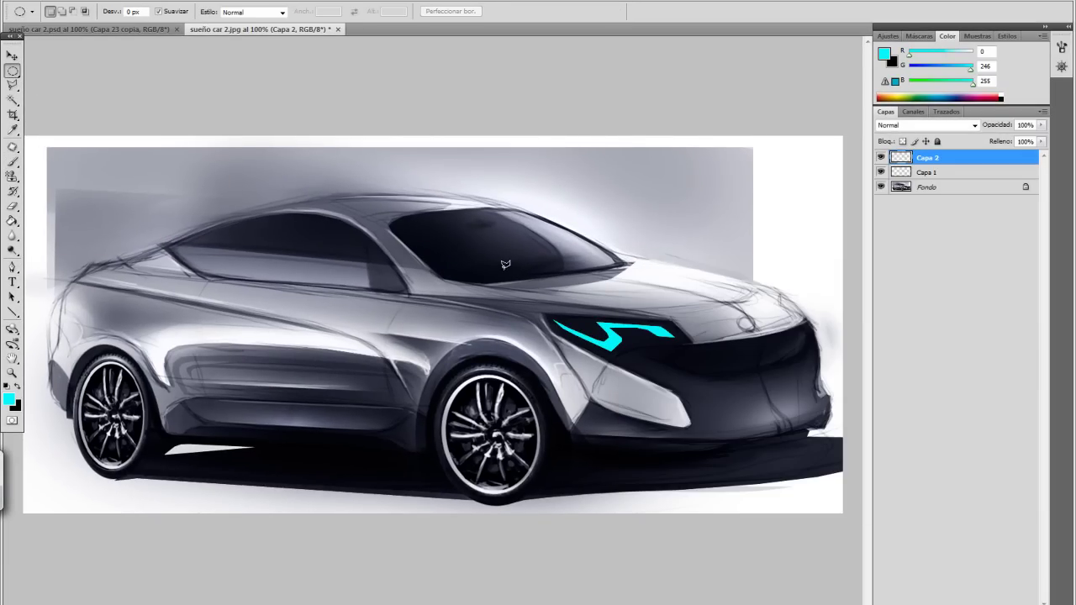
key(r)
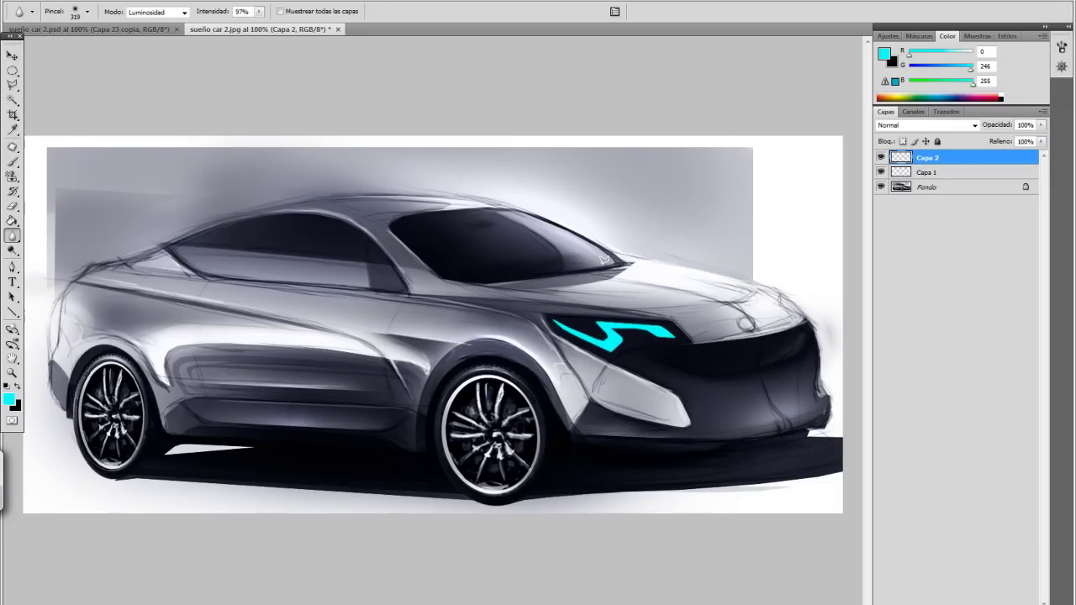
key(b)
click(274, 11)
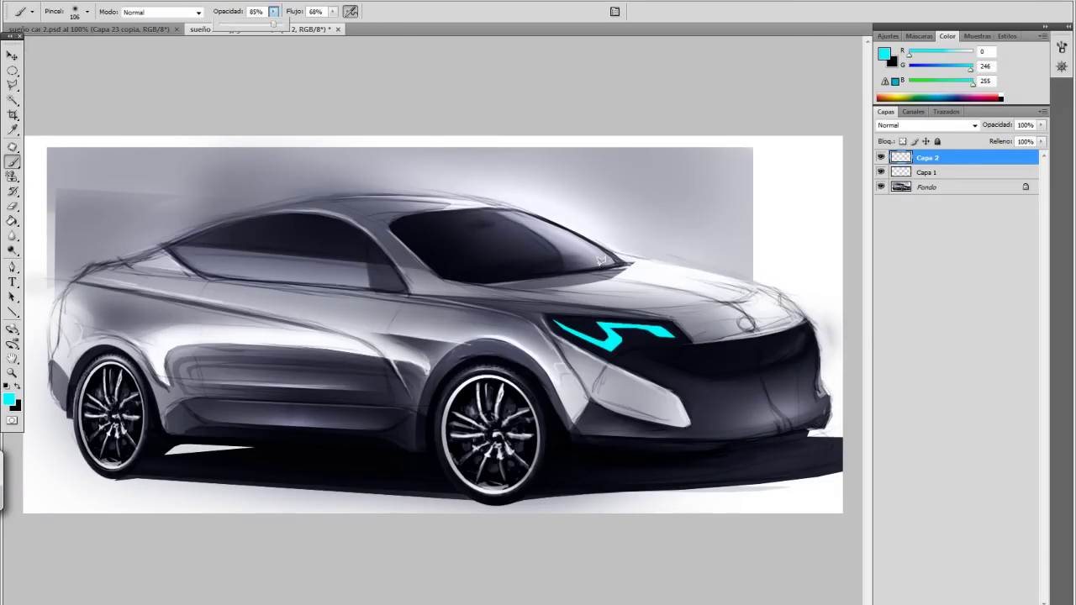
drag(273, 24, 226, 24)
Lasso the front grille line, paint it mid grey, and deselect.
key(e)
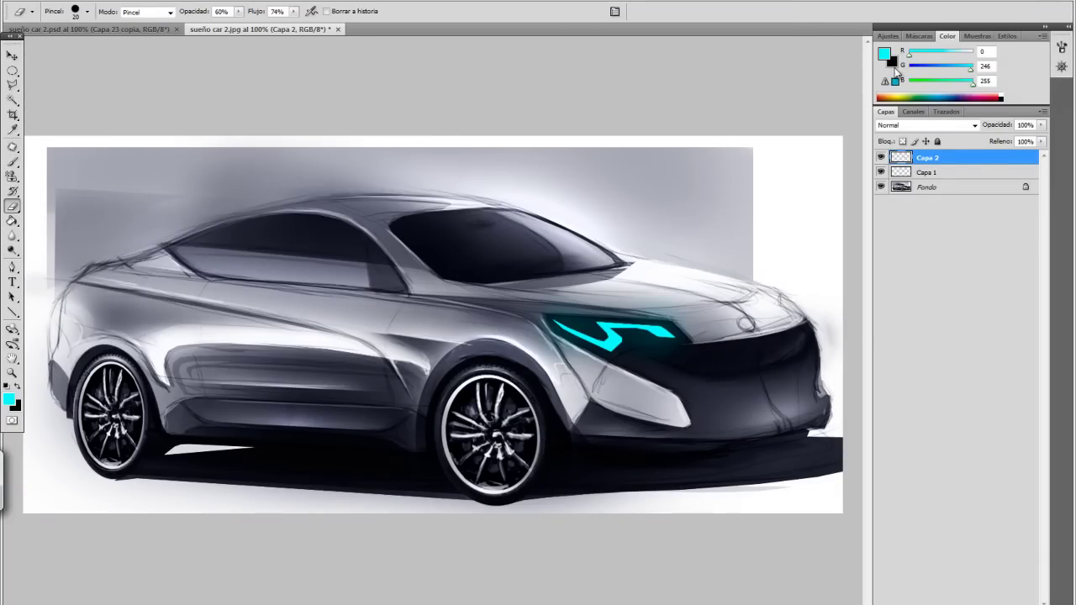
key(l)
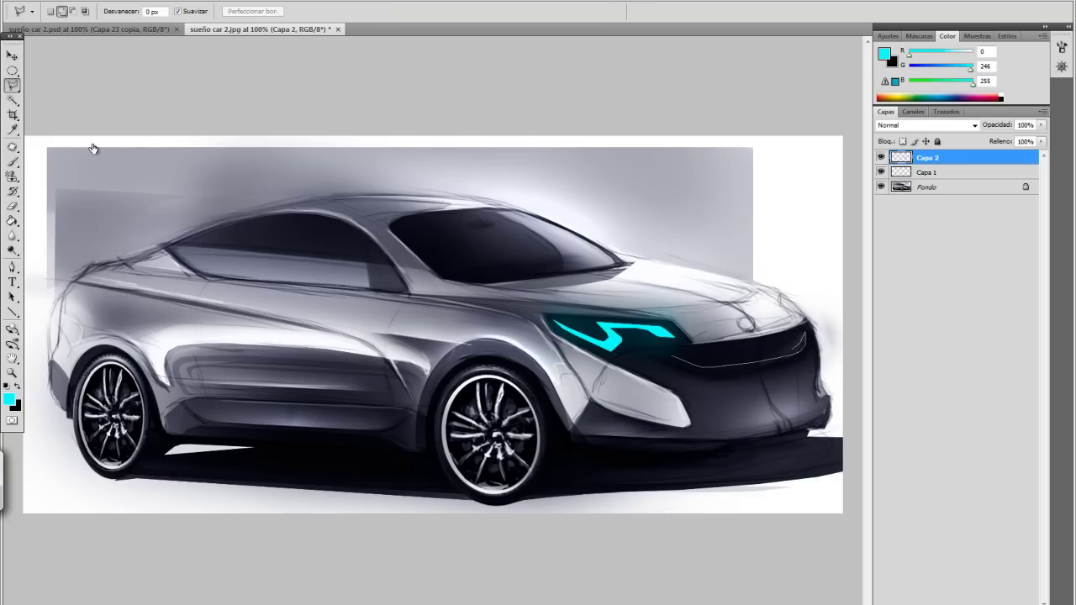
key(b)
alt+click(579, 226)
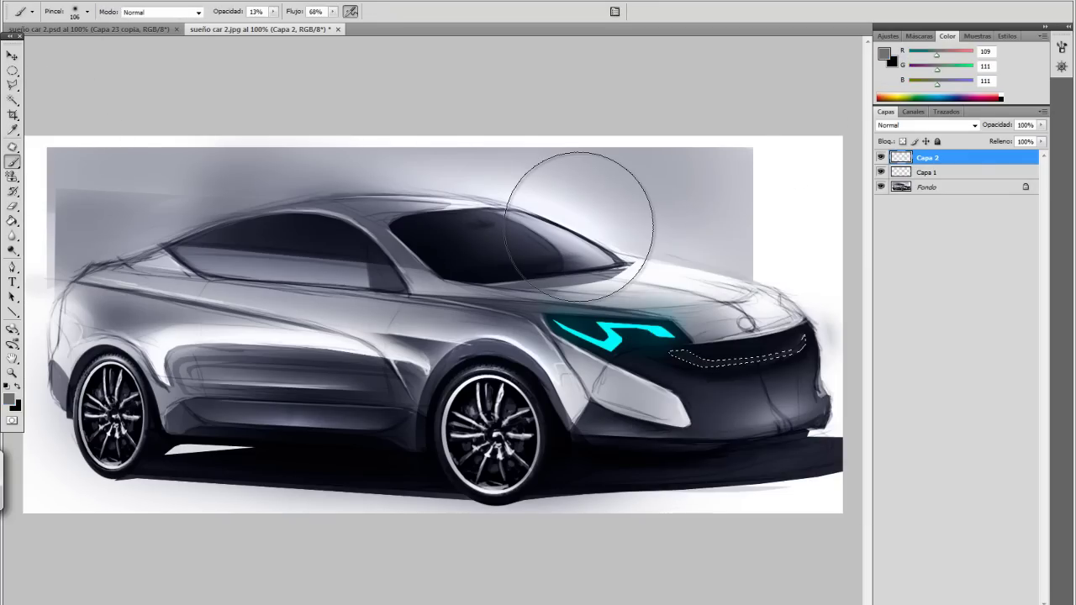
key(ctrl+d)
Make a circular selection over the windshield and zoom to 200% on the car's front.
key(m)
drag(506, 155, 657, 305)
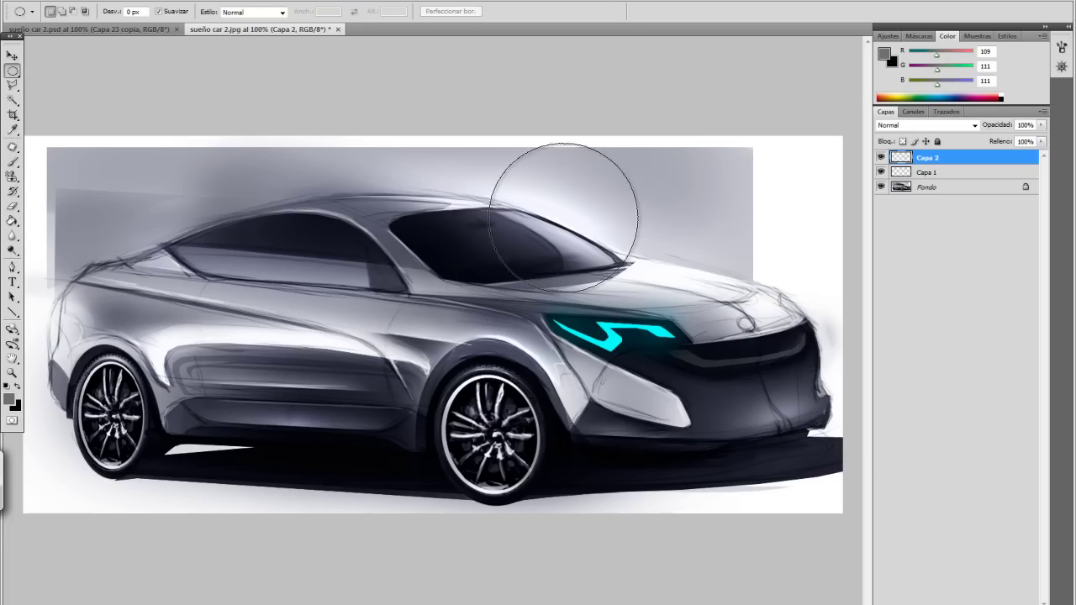
key(l)
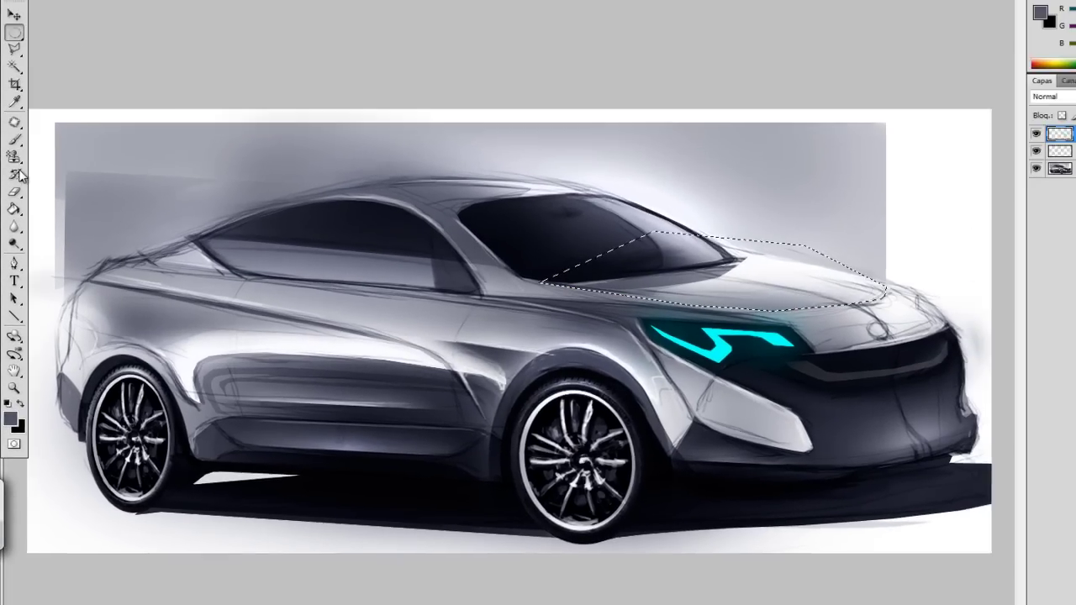
key(ctrl+plus)
key(b)
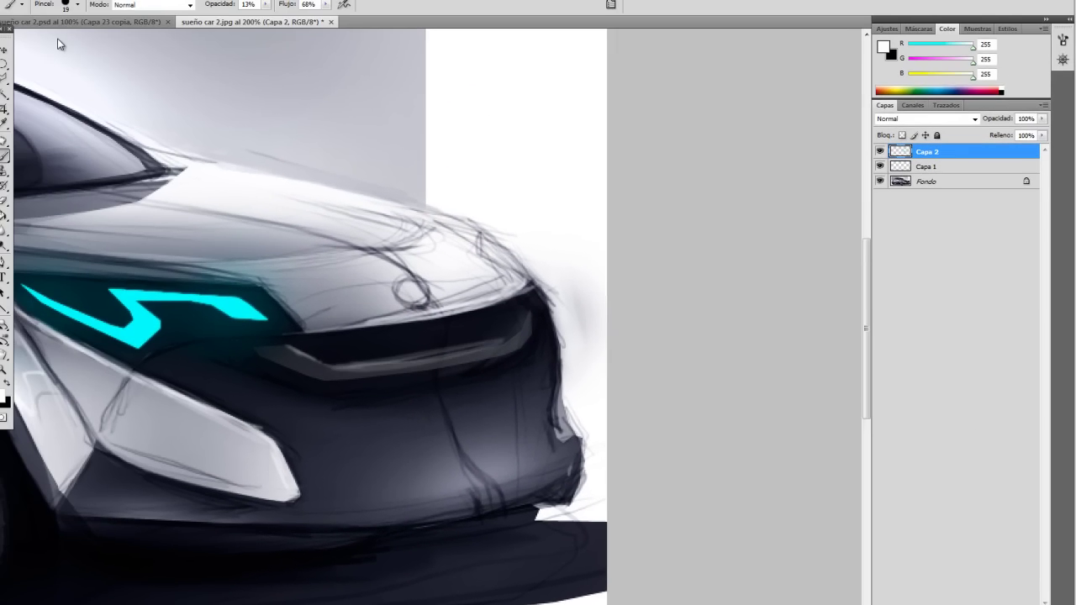
Raise brush opacity to 60%, then undo the last three strokes.
click(273, 12)
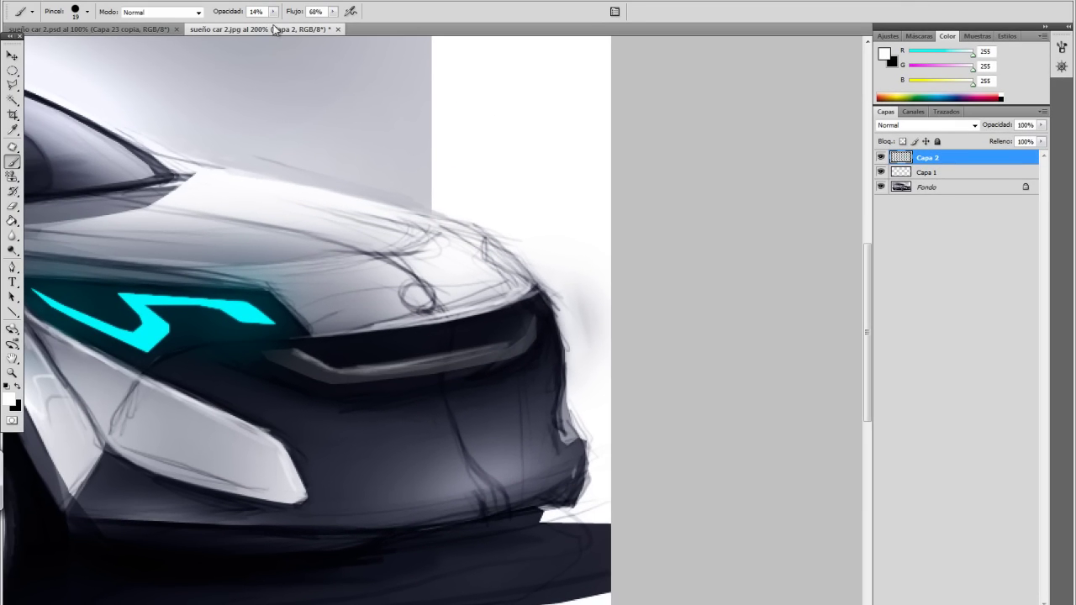
drag(275, 29, 295, 30)
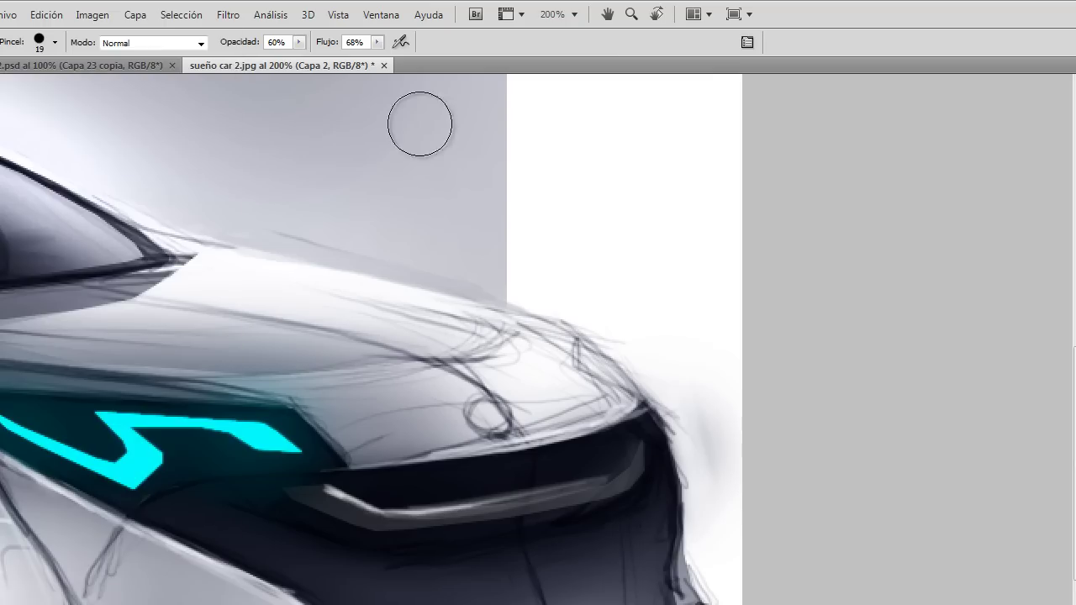
key(ctrl+alt+z)
key(ctrl+z)
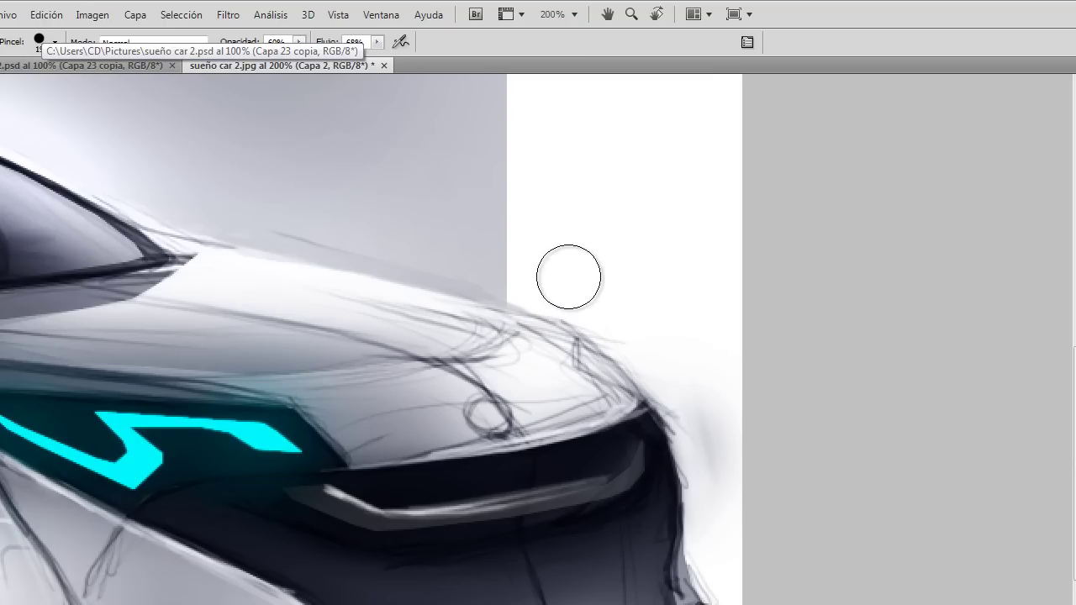
key(ctrl+z)
Switch among marquee, eraser and lasso tools, then pick a different brush size.
key(m)
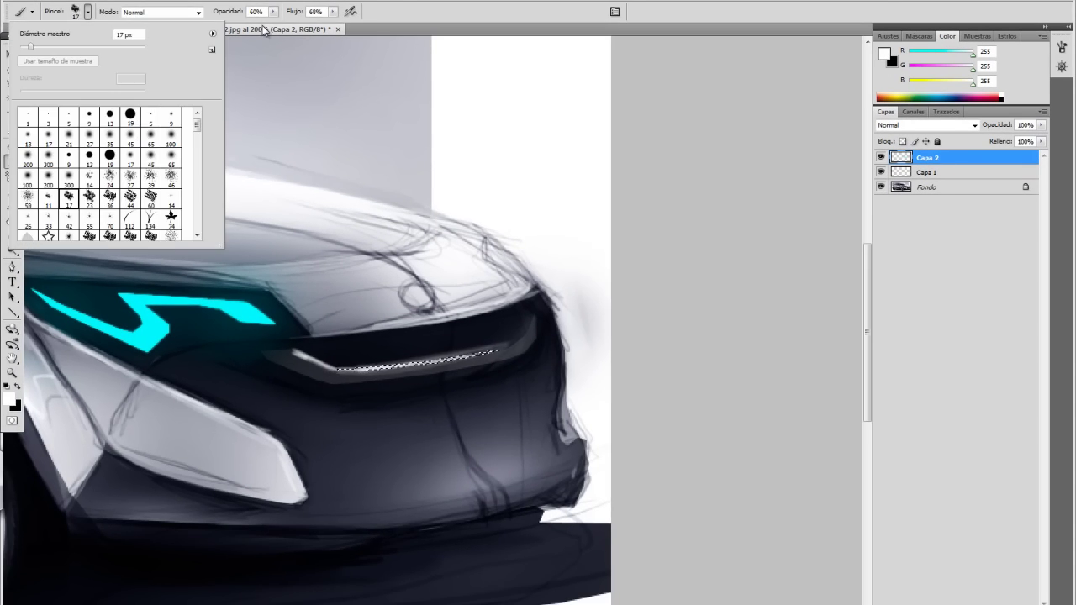
scroll(496, 270, left, 5)
key(e)
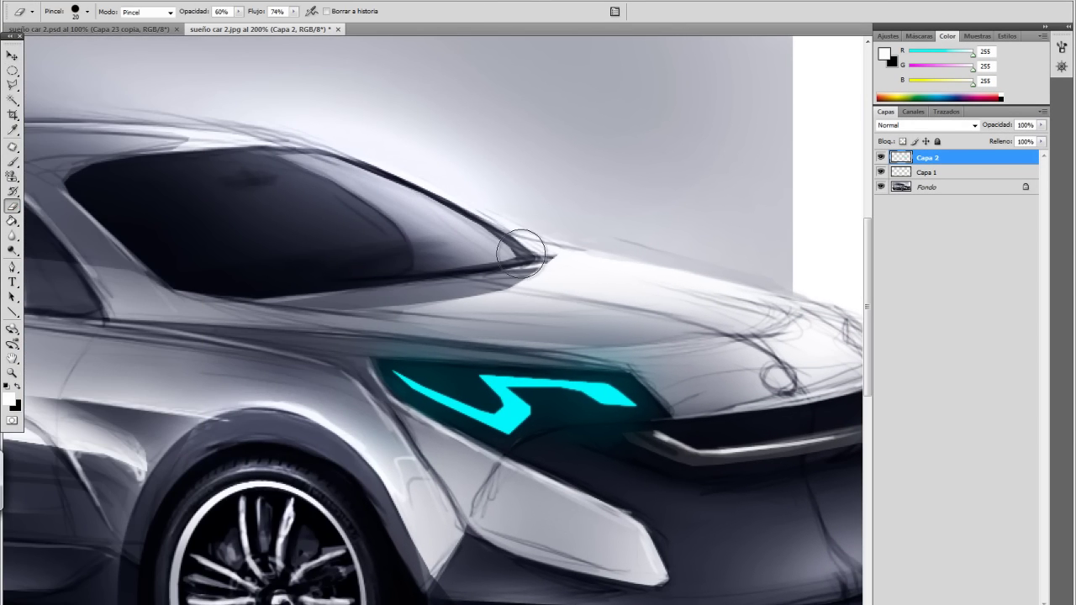
key(l)
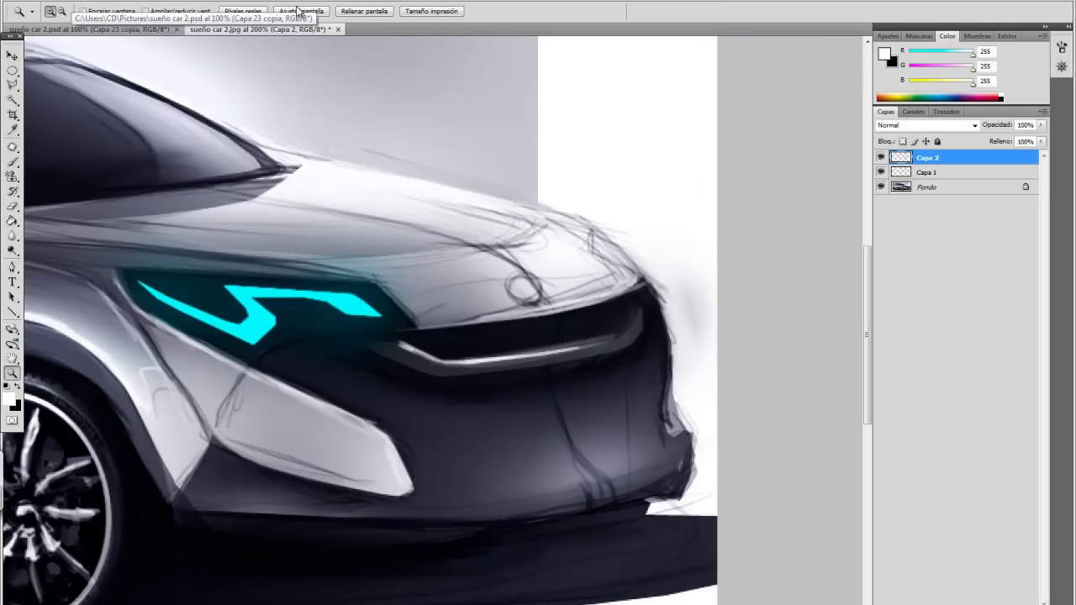
key(b)
click(72, 11)
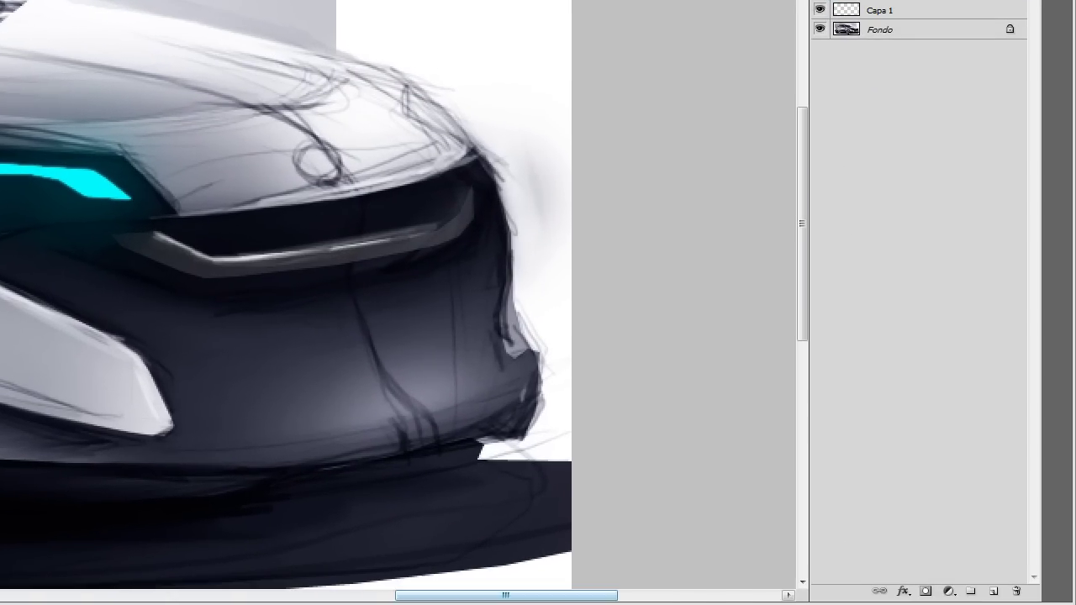
drag(499, 595, 475, 595)
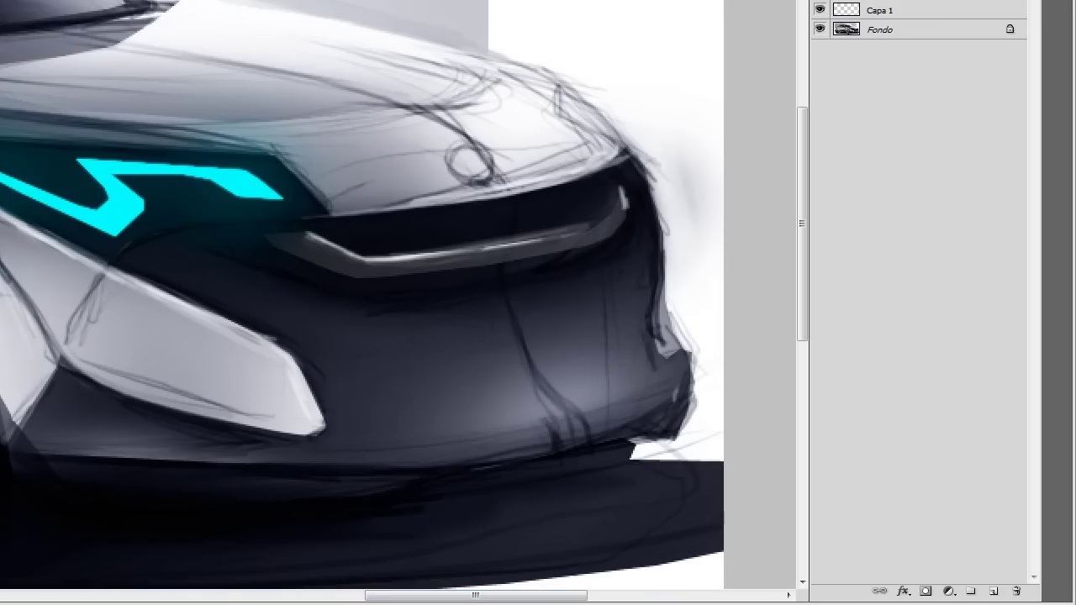
scroll(382, 131, left, 5)
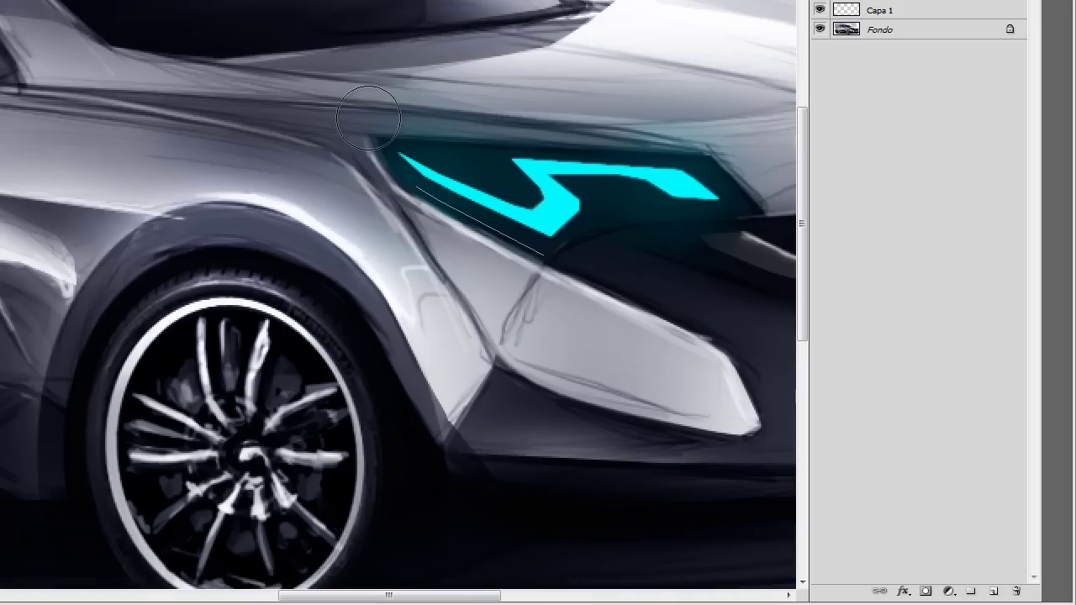
Add new layer Capa 3, zoom closely onto the headlight, and set a smaller, lower-opacity brush.
key(ctrl+shift+alt+n)
key(ctrl+minus)
key(Tab)
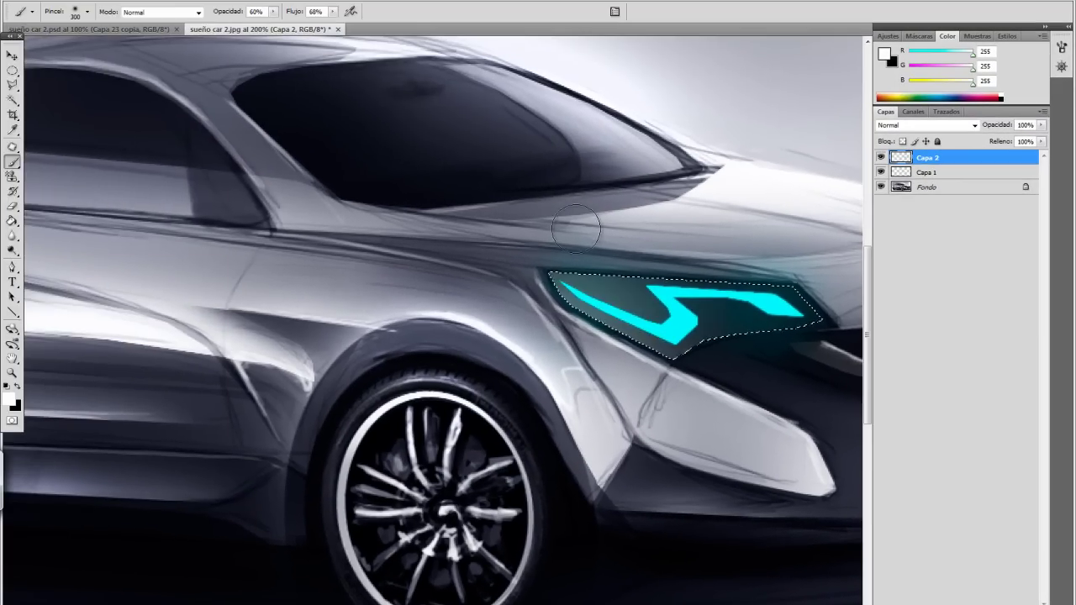
key(z)
key(ctrl+minus)
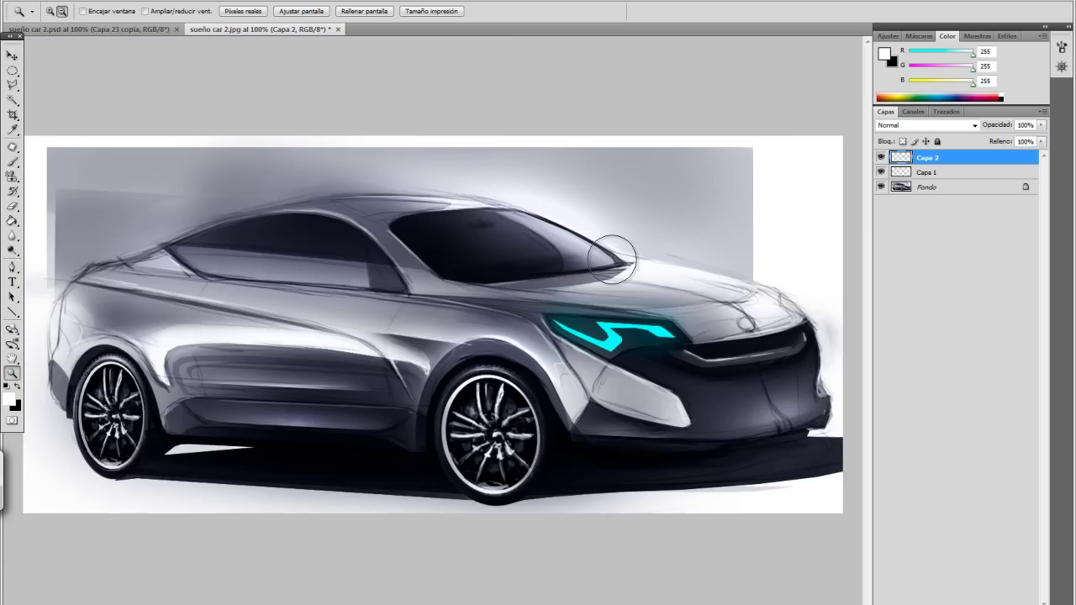
key(ctrl+minus)
mouse_move(482, 284)
mouse_down()
mouse_move(670, 280)
mouse_move(523, 201)
mouse_move(396, 214)
mouse_up()
key(b)
right_click(500, 266)
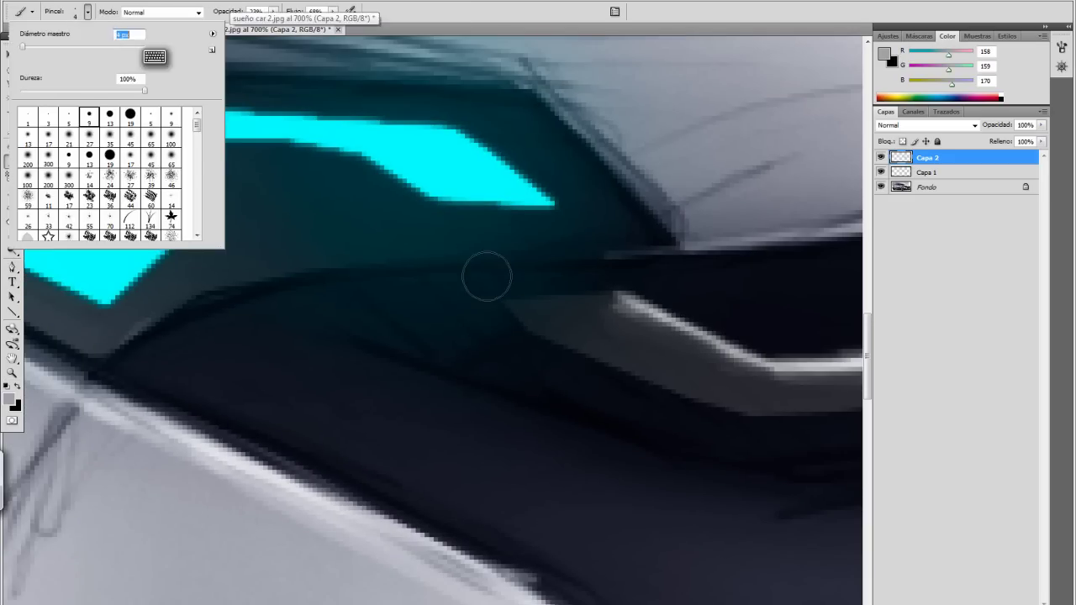
key(1)
key(4)
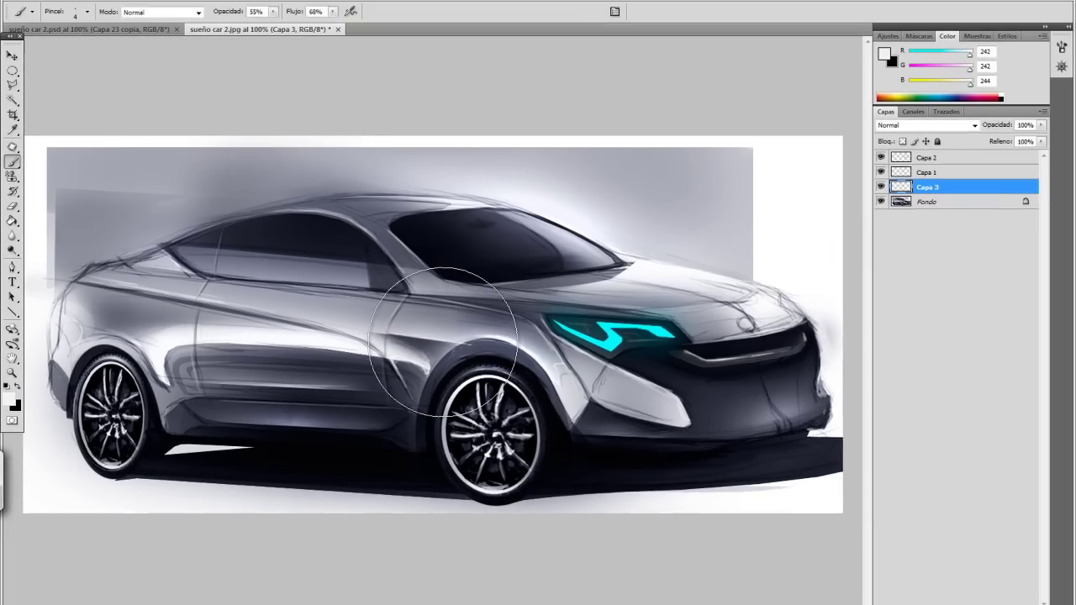
Paint trial black strokes along the car's side and window, then undo them.
alt+click(486, 395)
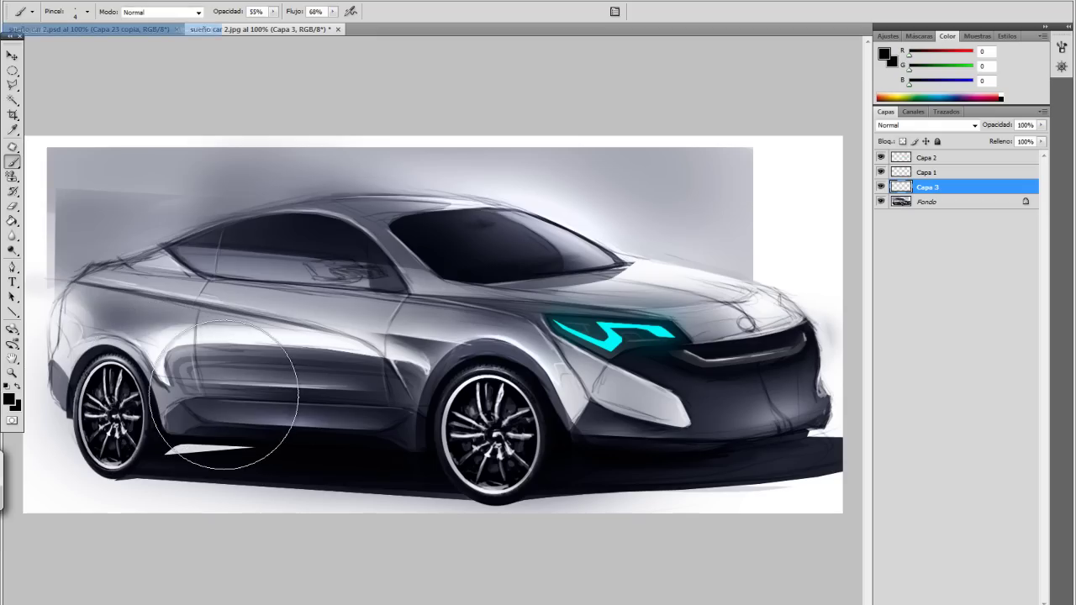
key(ctrl+alt+z)
key(ctrl+alt+z)
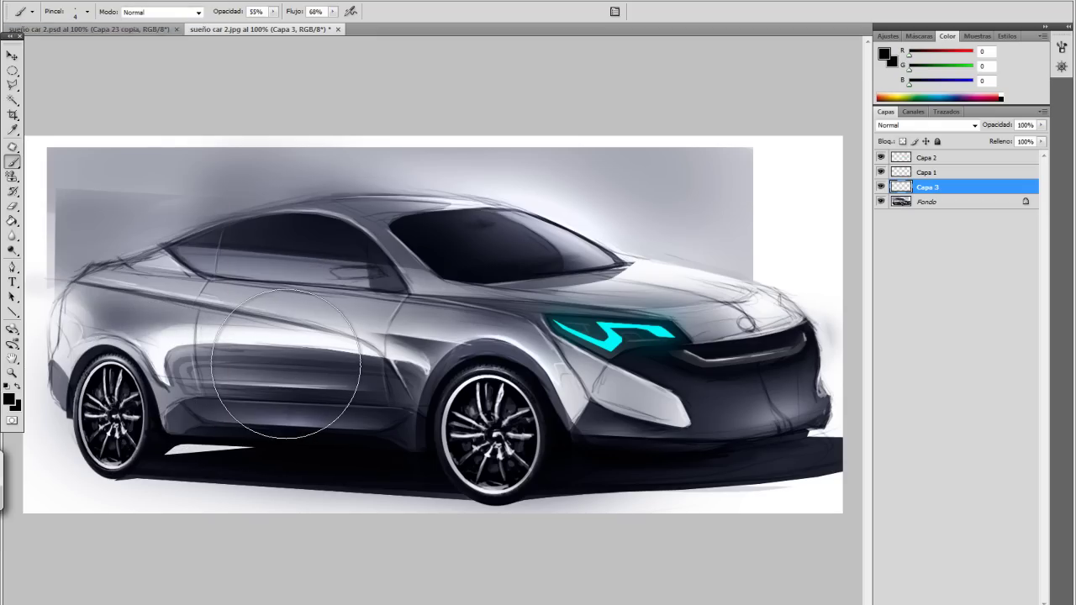
key(ctrl+alt+z)
key(ctrl+alt+z)
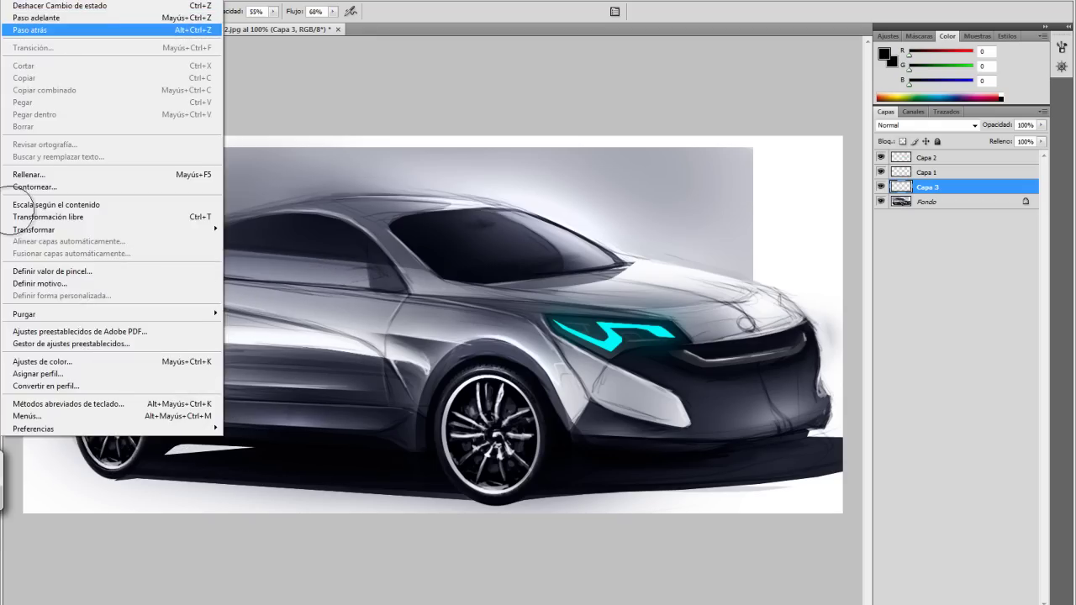
key(b)
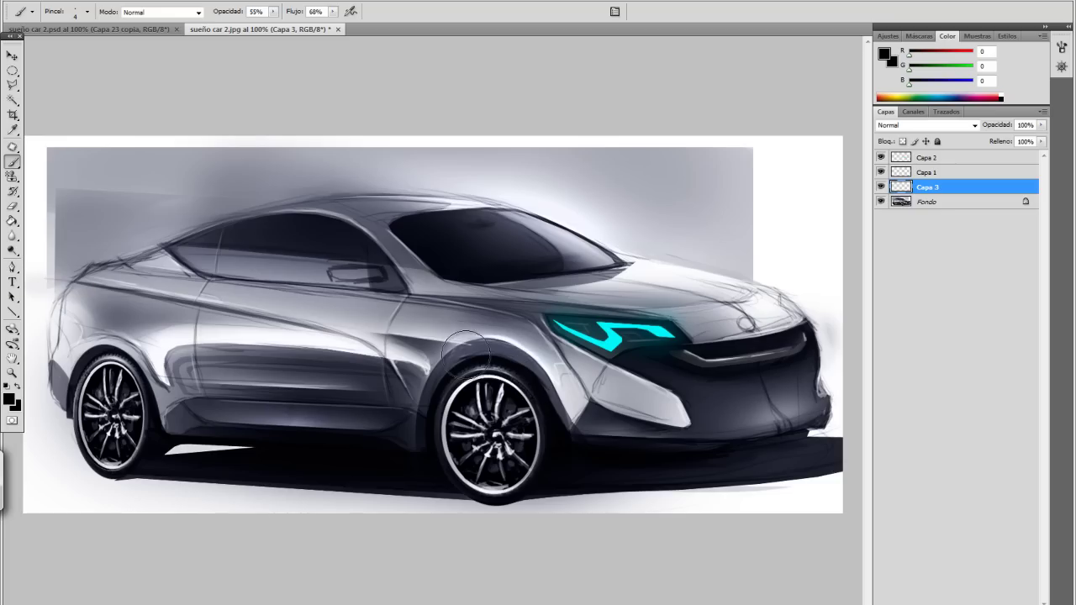
key(ctrl+alt+z)
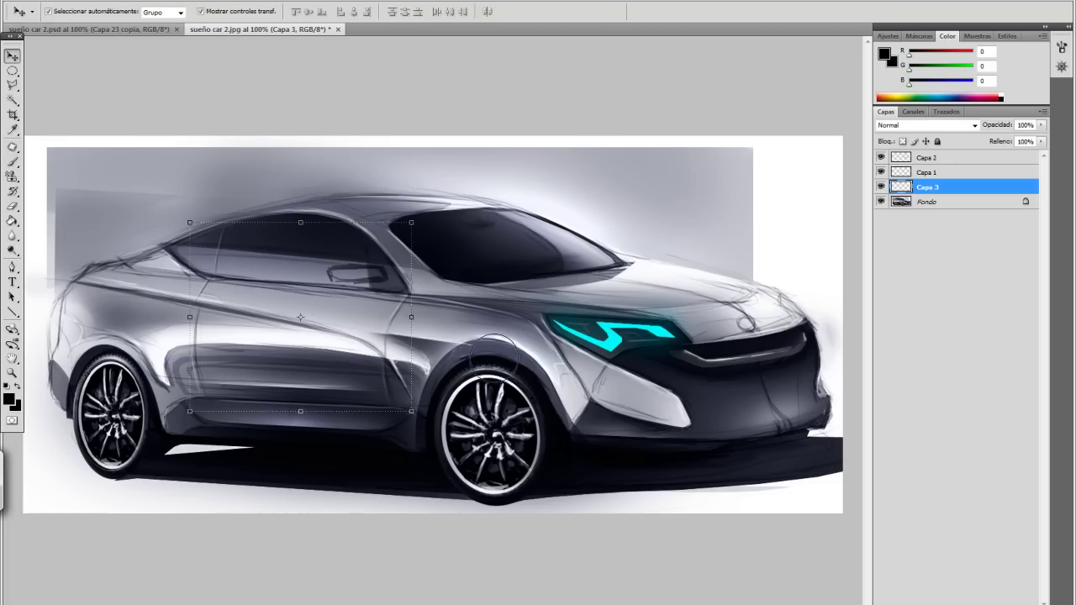
Brush a cyan stripe on the side mirror, undo stray strokes, and activate the Fondo layer.
key(l)
key(b)
key(l)
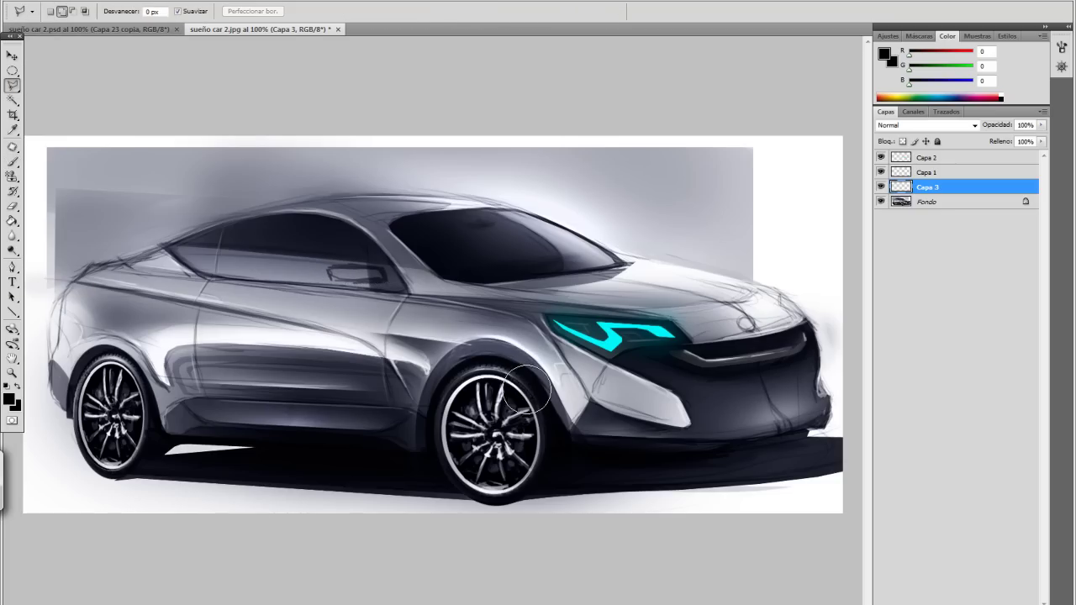
key(b)
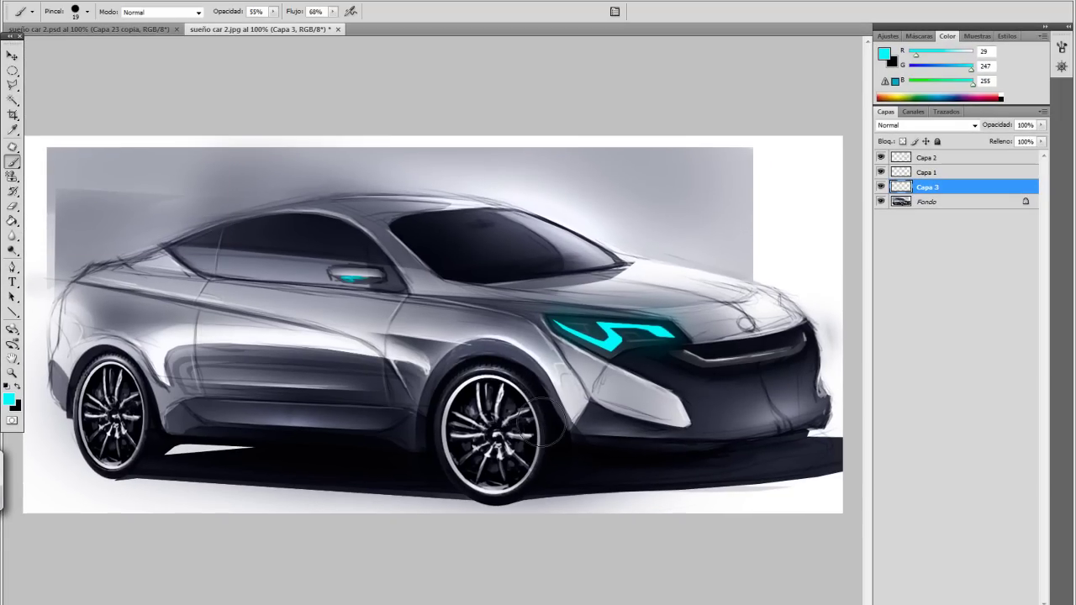
key(ctrl+alt+z)
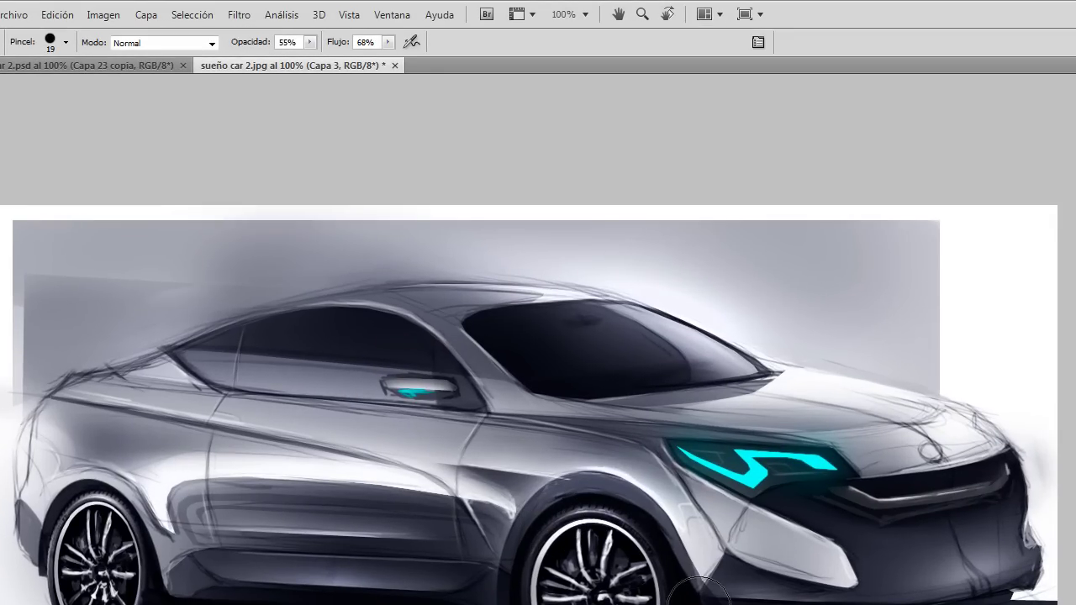
key(ctrl+alt+z)
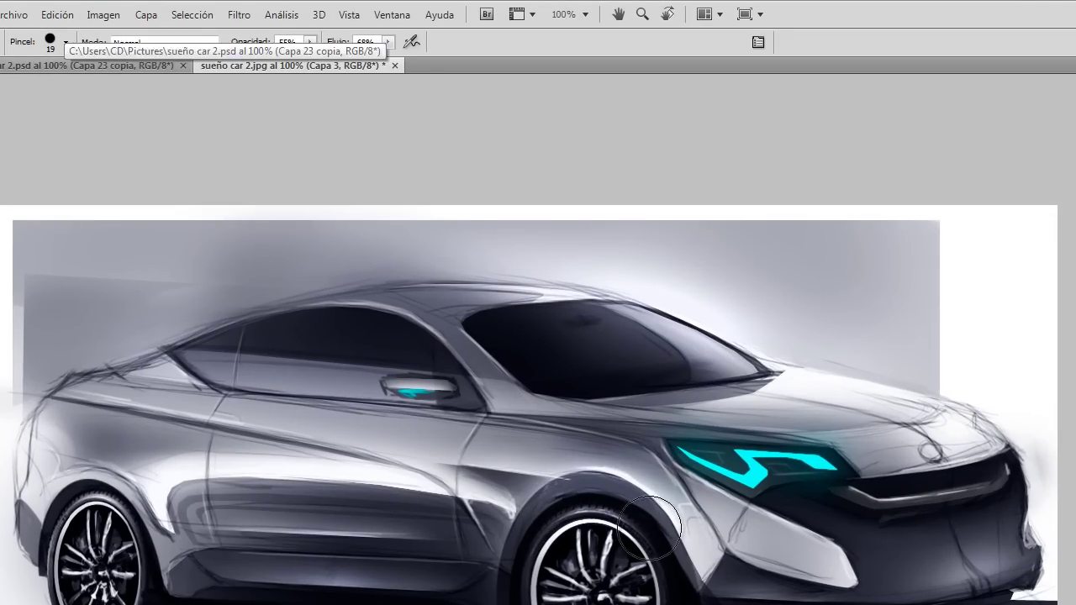
key(z)
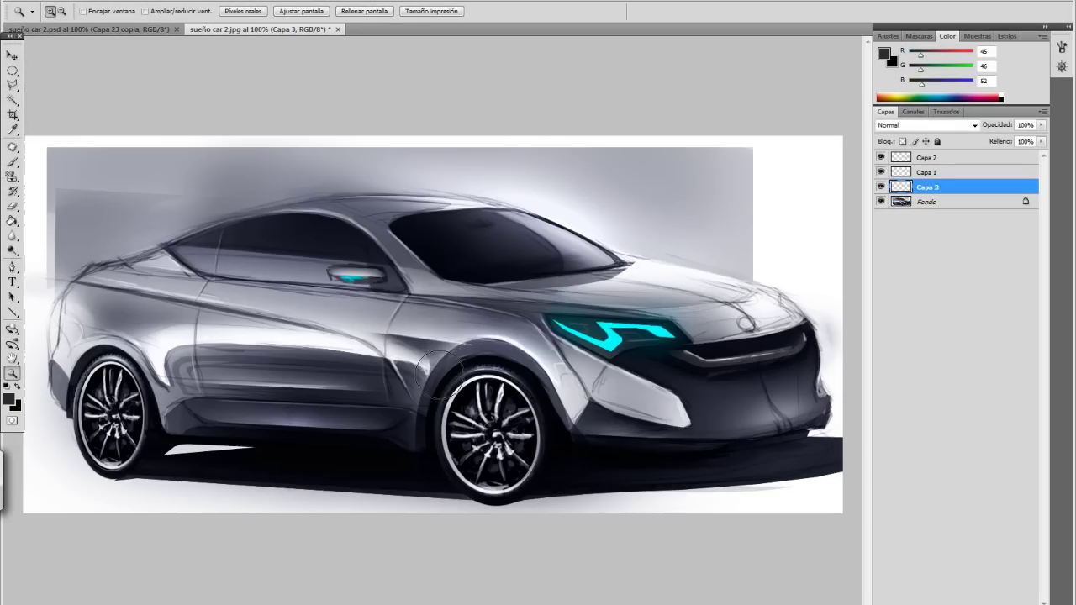
key(alt+bracketleft)
Burn the body shading on Fondo with a 19 px low-exposure brush, then paint sampled lighter grey.
key(o)
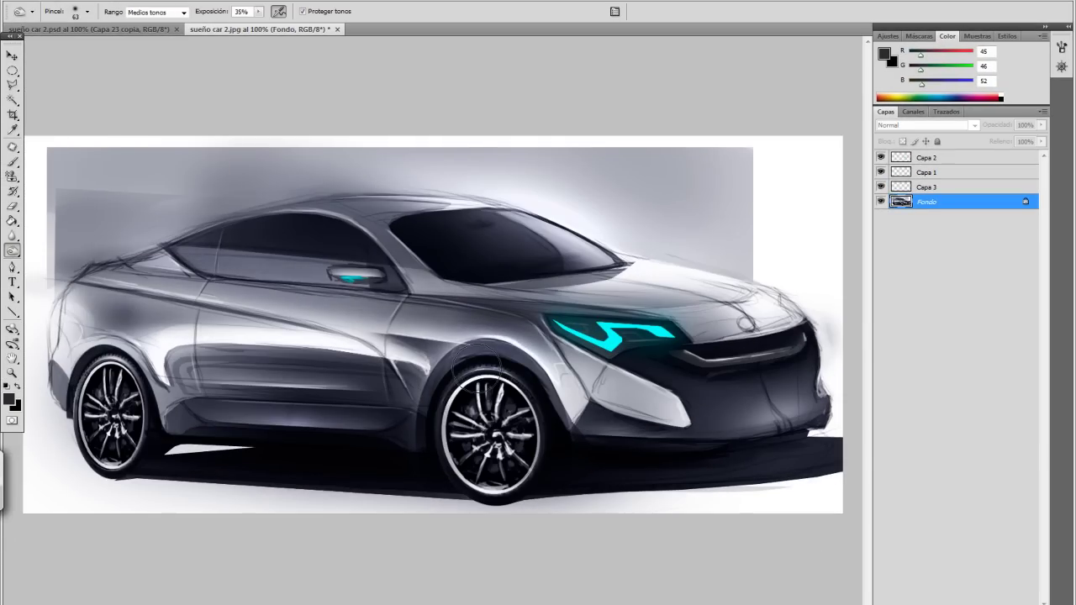
click(86, 12)
key(Return)
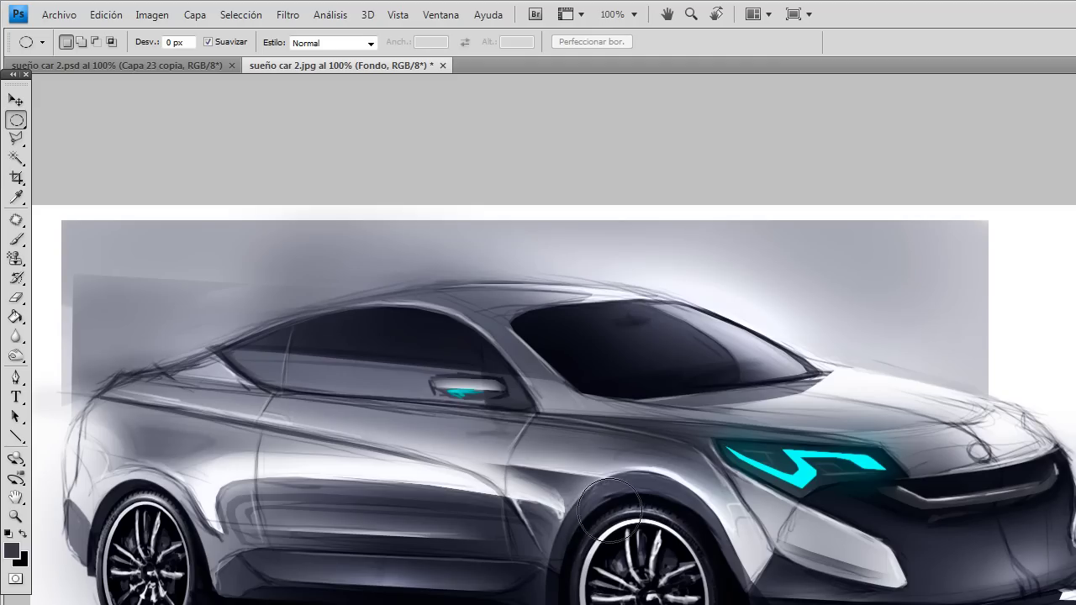
key(b)
alt+click(598, 538)
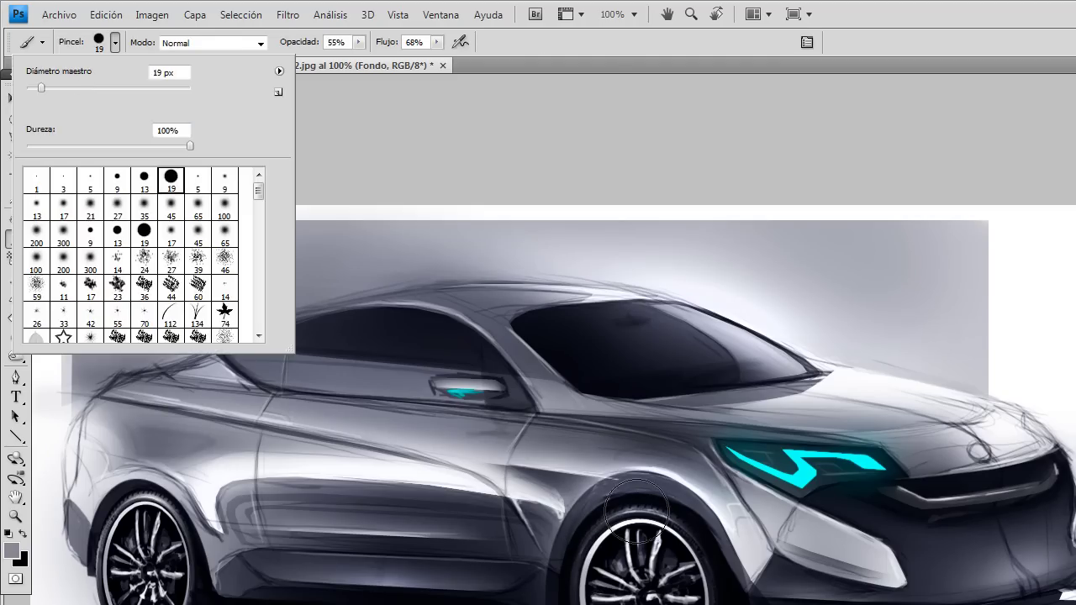
key(ctrl+alt+z)
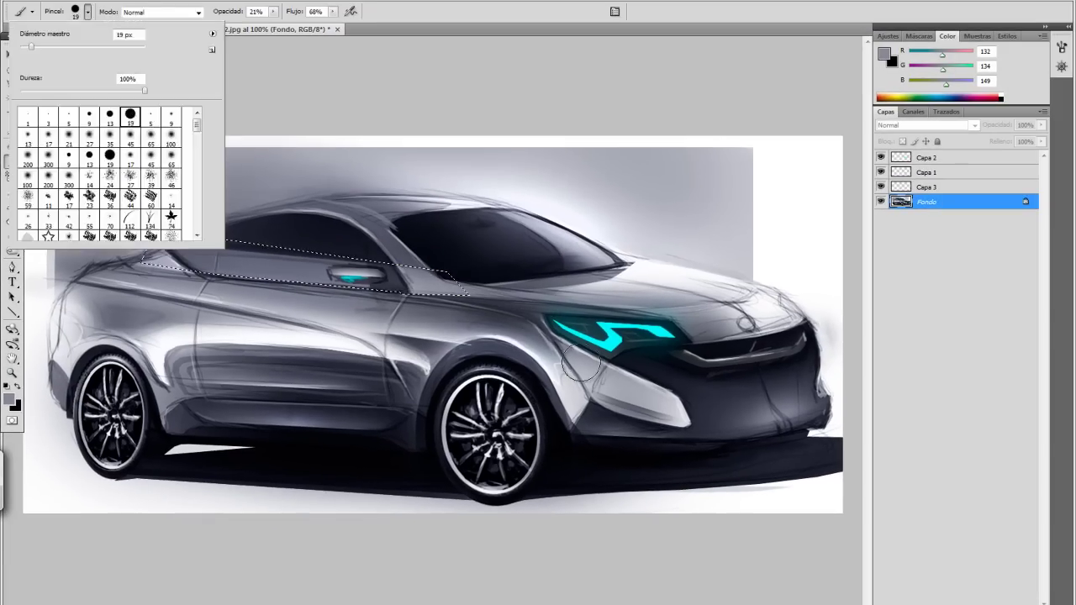
Restrict shading with lasso and elliptical selections, then paint white on Capa 2.
key(m)
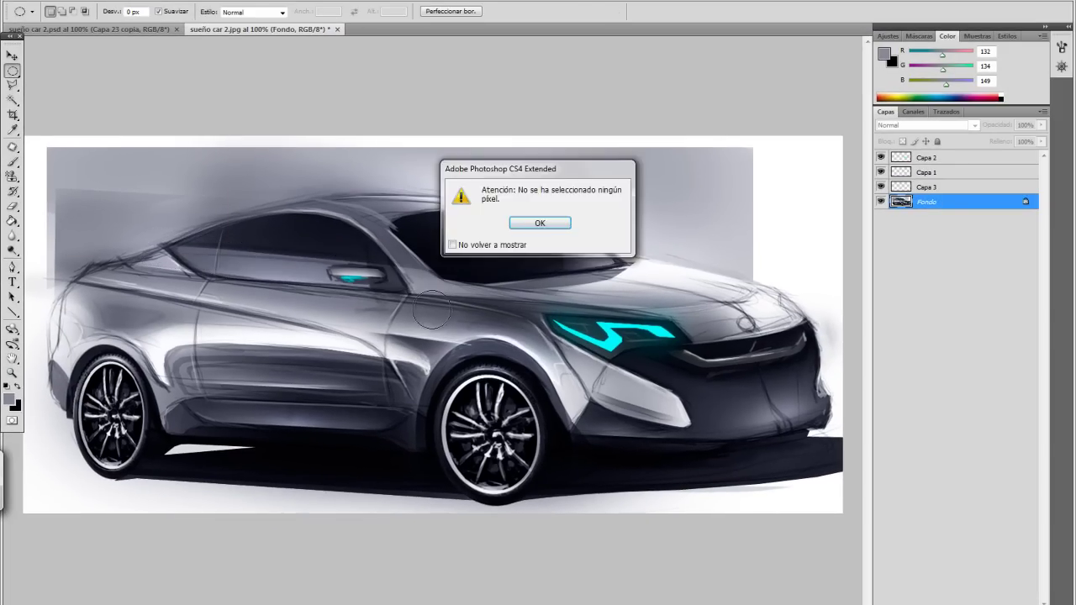
key(Return)
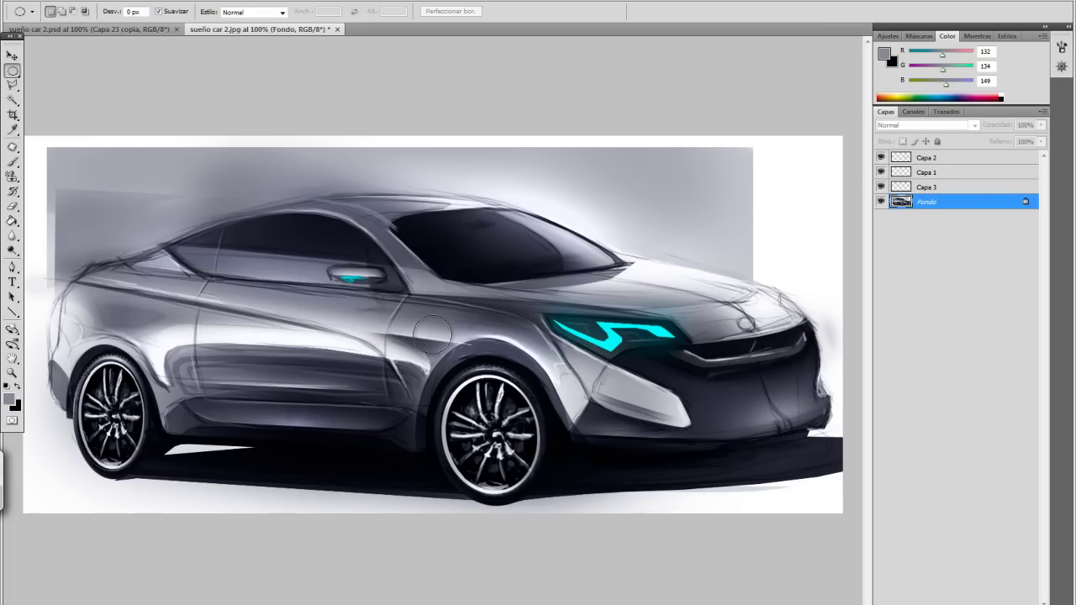
key(l)
key(b)
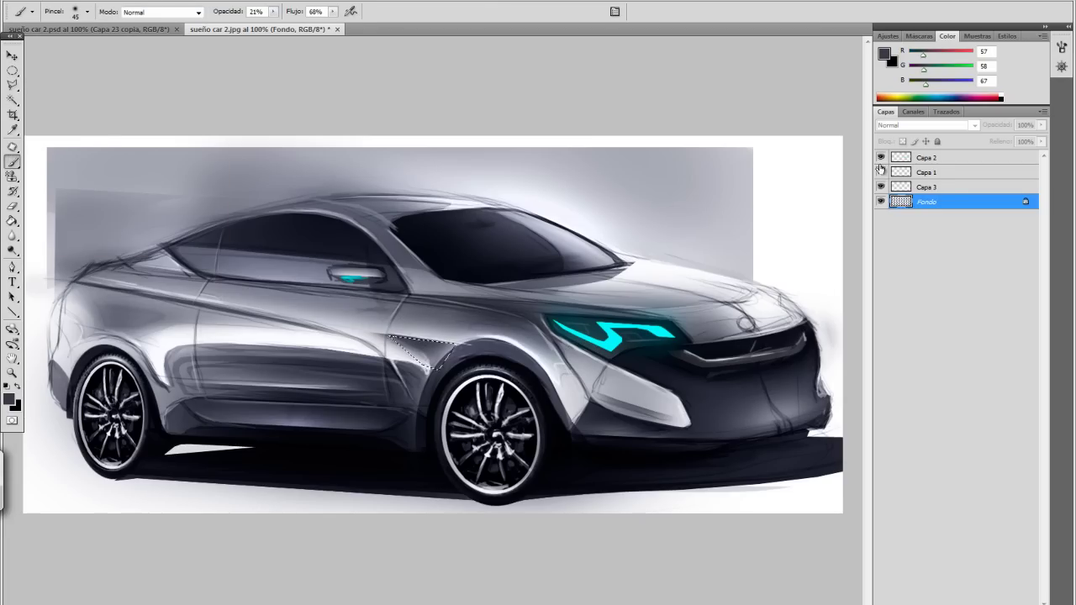
click(925, 157)
key(m)
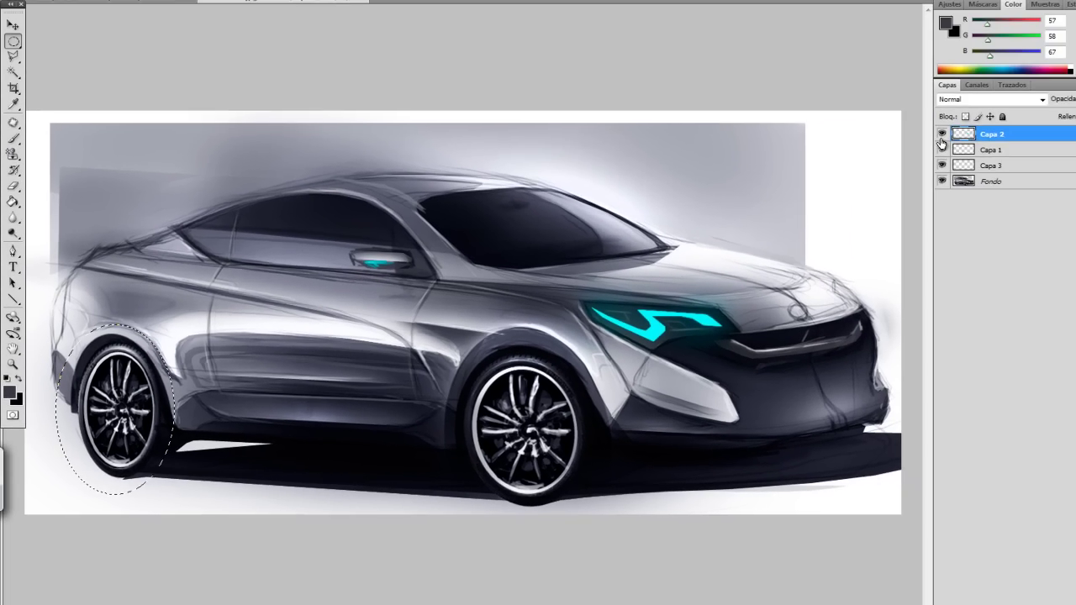
key(b)
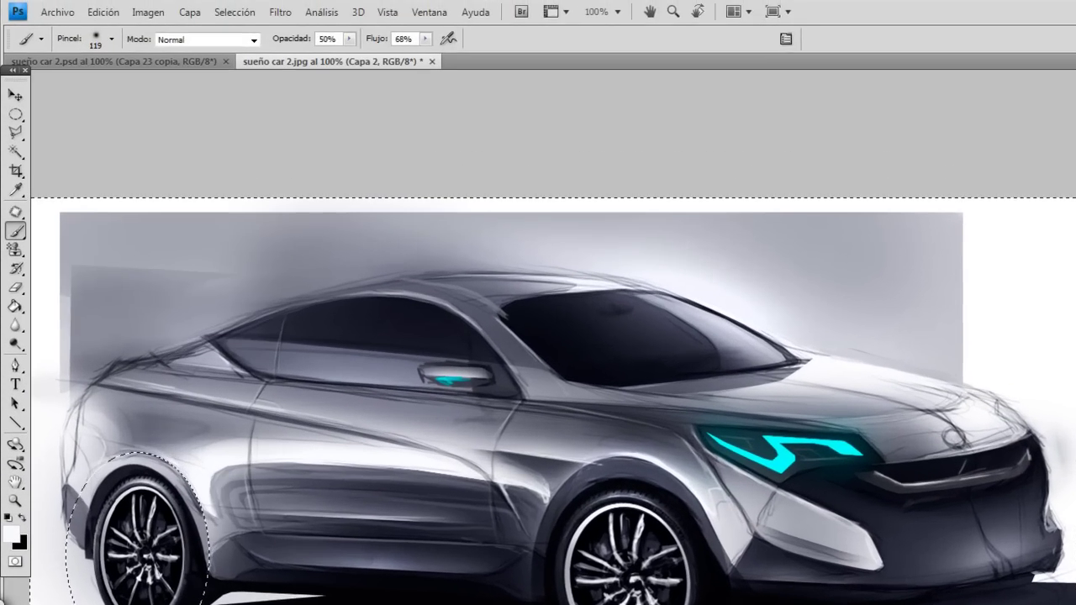
key(ctrl+d)
key(m)
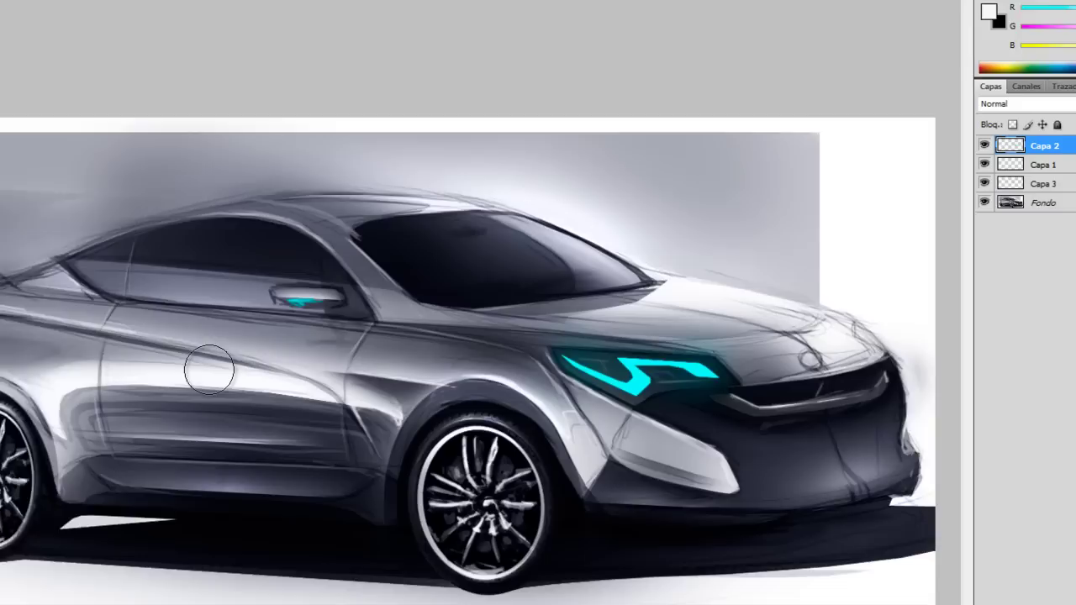
Merge all four layers, try then cancel a red/magenta Color Balance, and apply Pinceladas at size 1.
key(ctrl+alt+a)
key(ctrl+e)
key(ctrl+b)
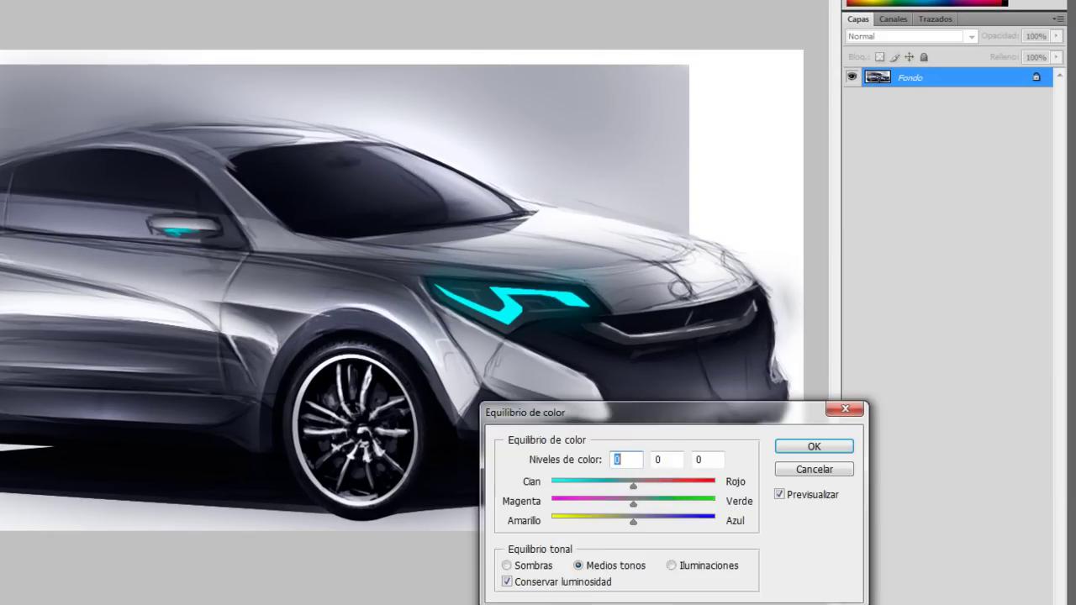
drag(760, 474, 829, 473)
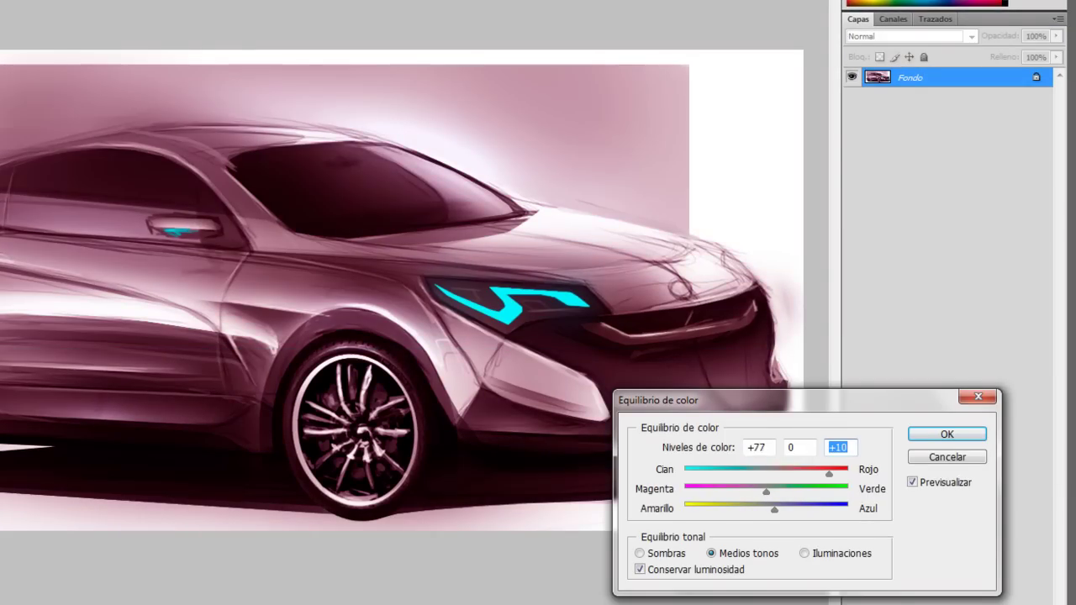
drag(766, 491, 740, 491)
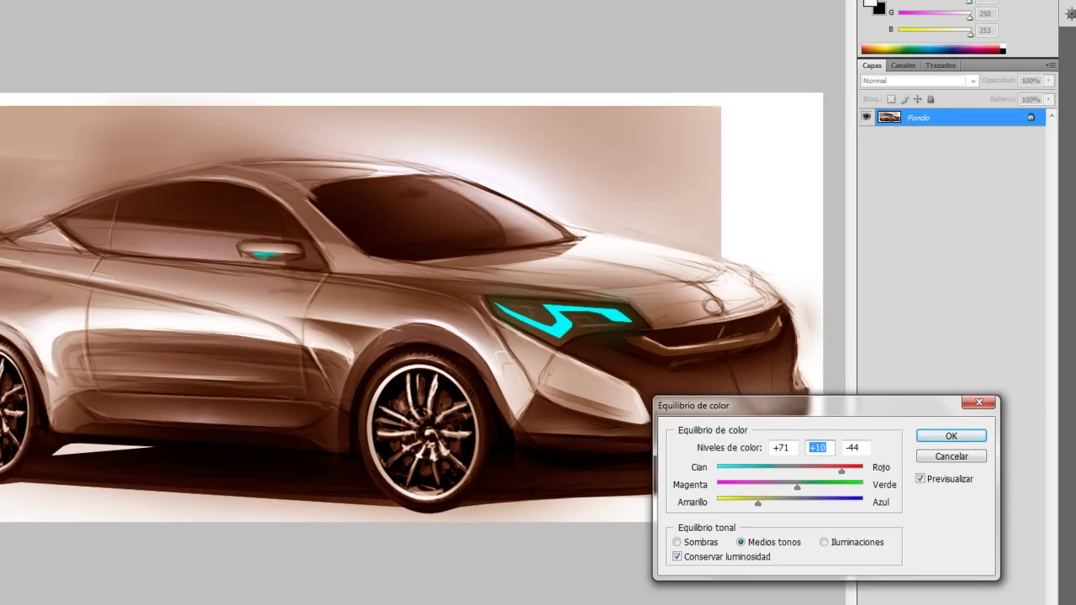
key(Escape)
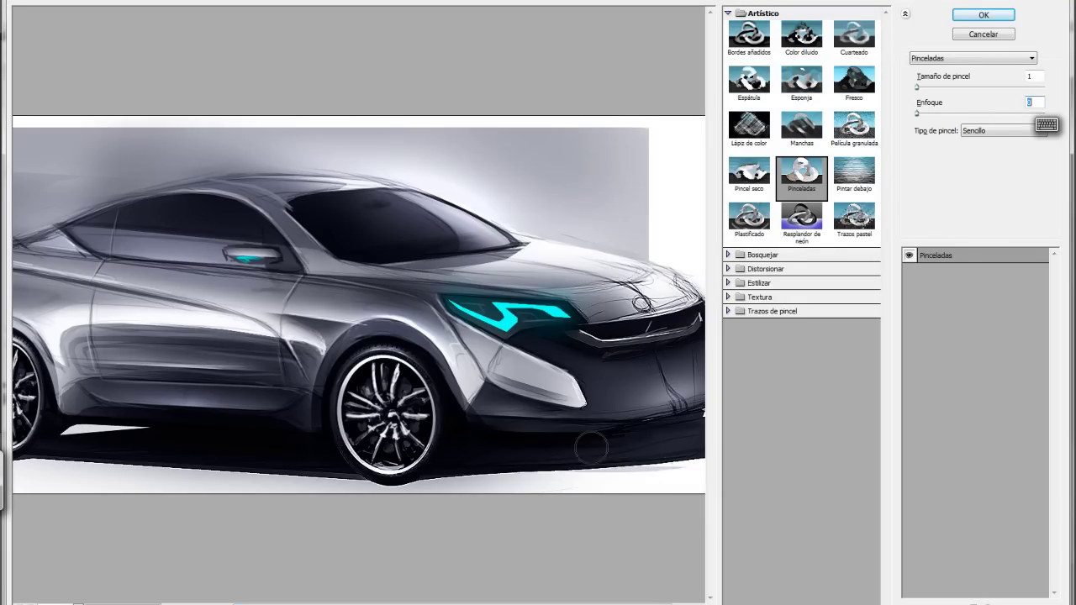
key(shift+Tab)
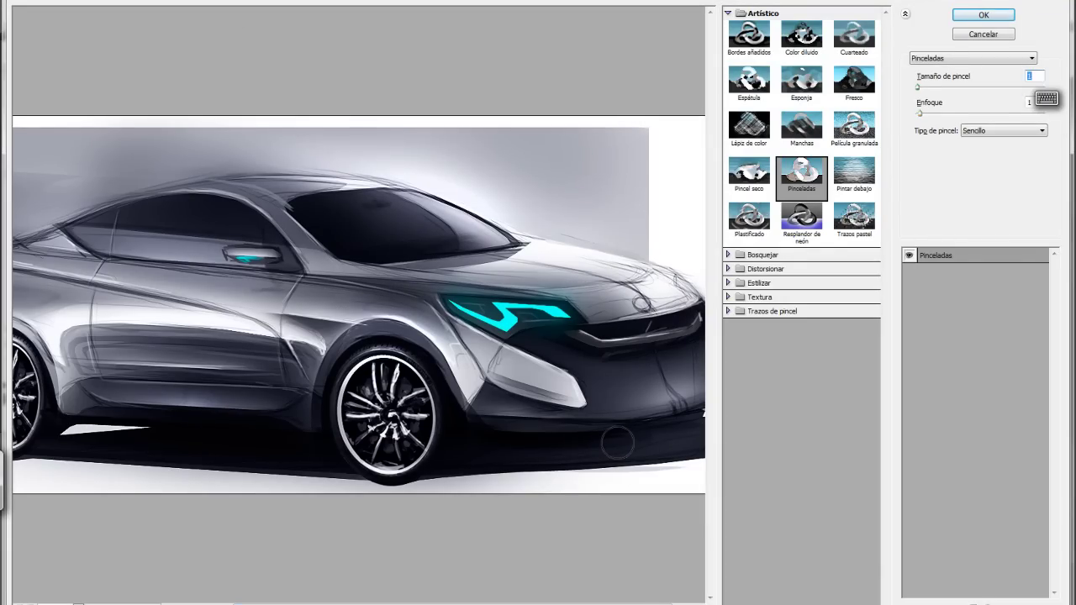
key(Return)
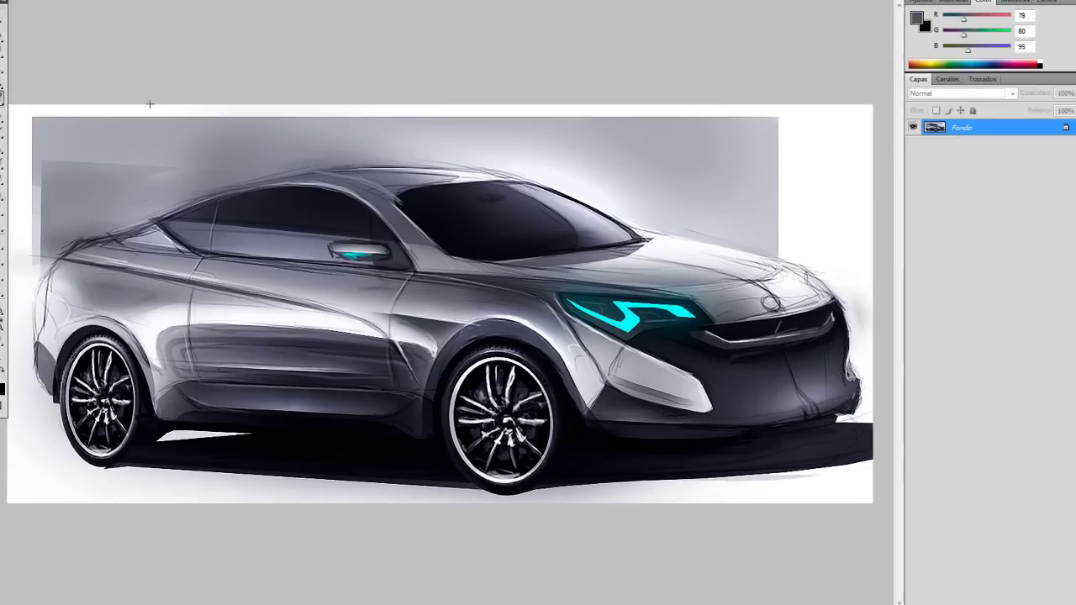